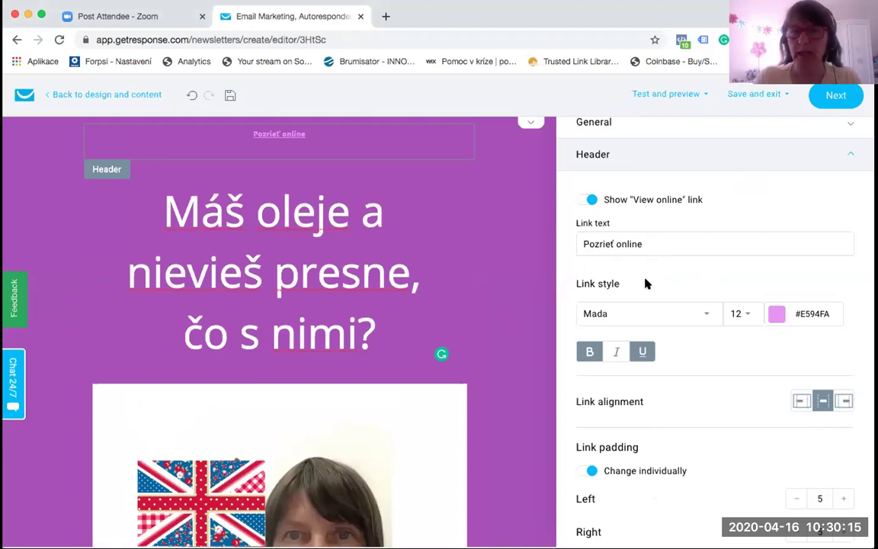
Step: Select the whole headline text and check the colour options, keeping it white
scroll(644, 284, down, 1)
scroll(645, 284, down, 1)
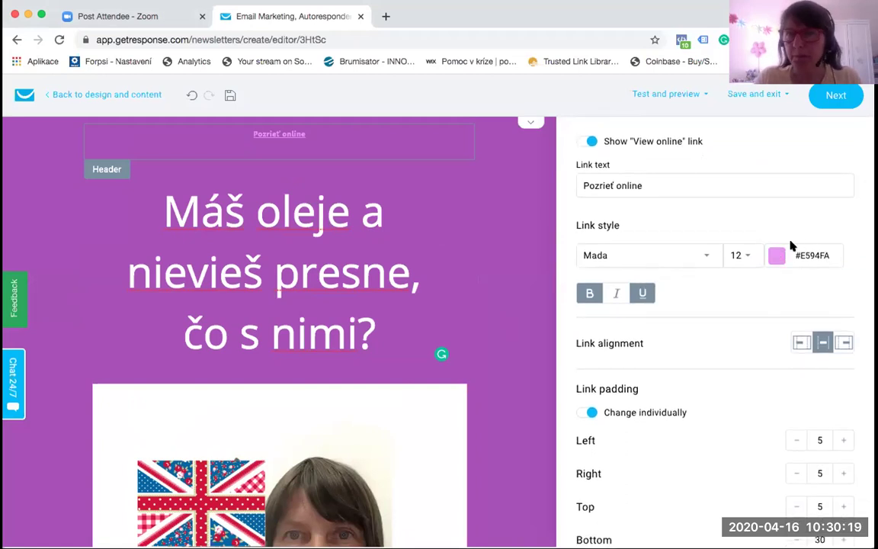
scroll(778, 288, down, 1)
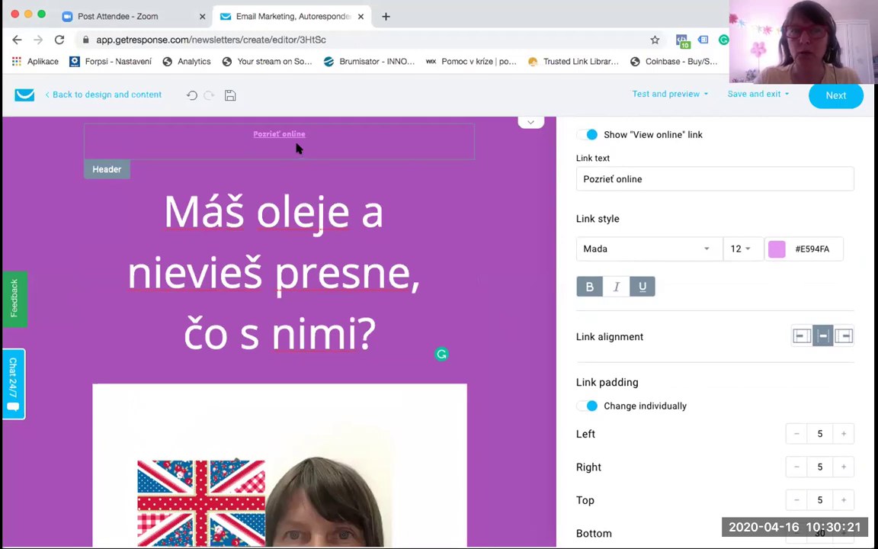
scroll(750, 393, down, 2)
scroll(750, 393, up, 5)
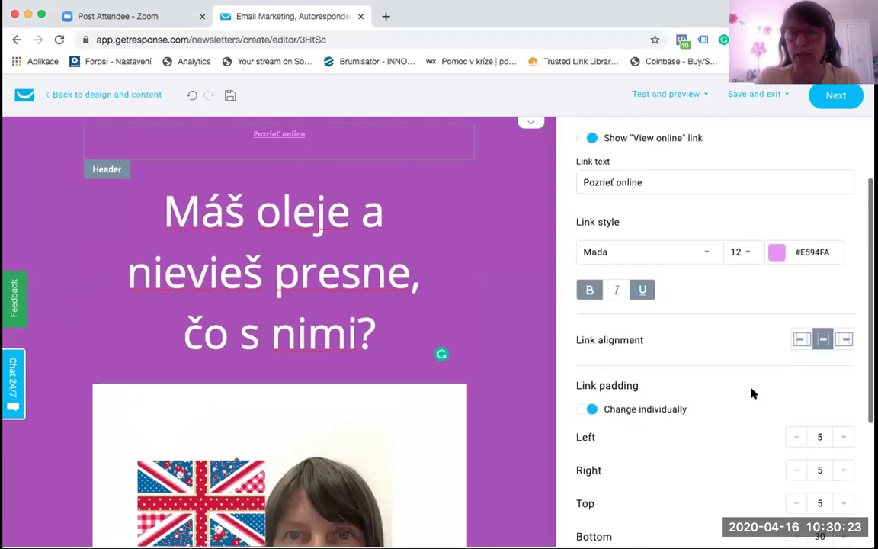
scroll(750, 392, down, 1)
scroll(751, 393, up, 2)
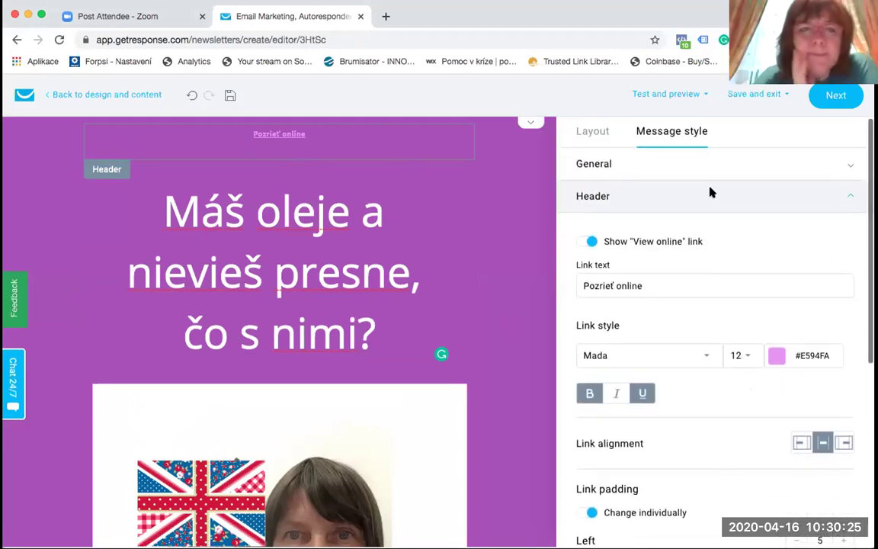
click(337, 213)
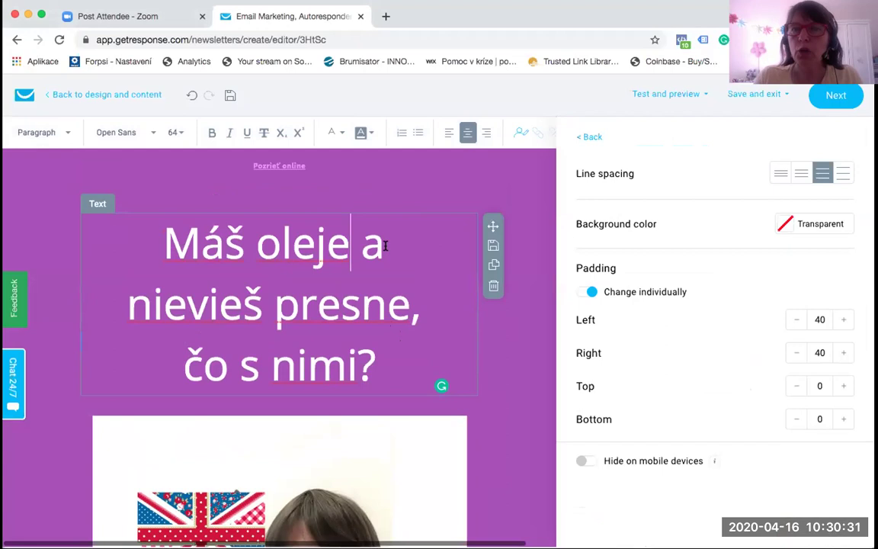
drag(380, 367, 147, 244)
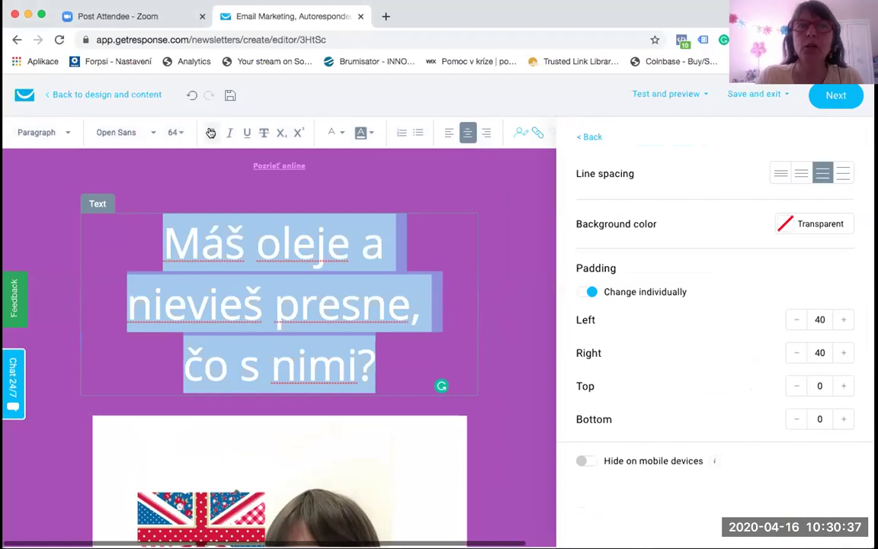
click(340, 132)
click(322, 165)
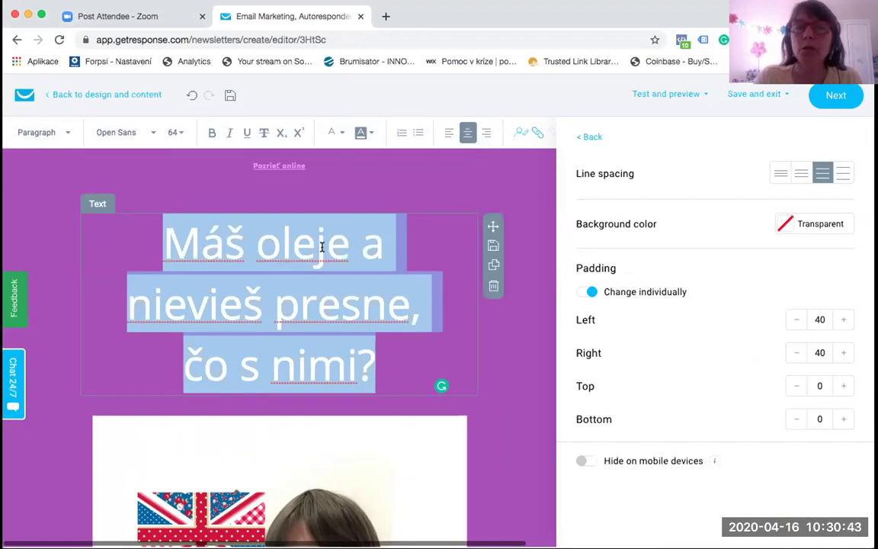
Step: Try left, centre and right alignment and a link on the headline, leaving it centred with no link
click(449, 133)
click(466, 132)
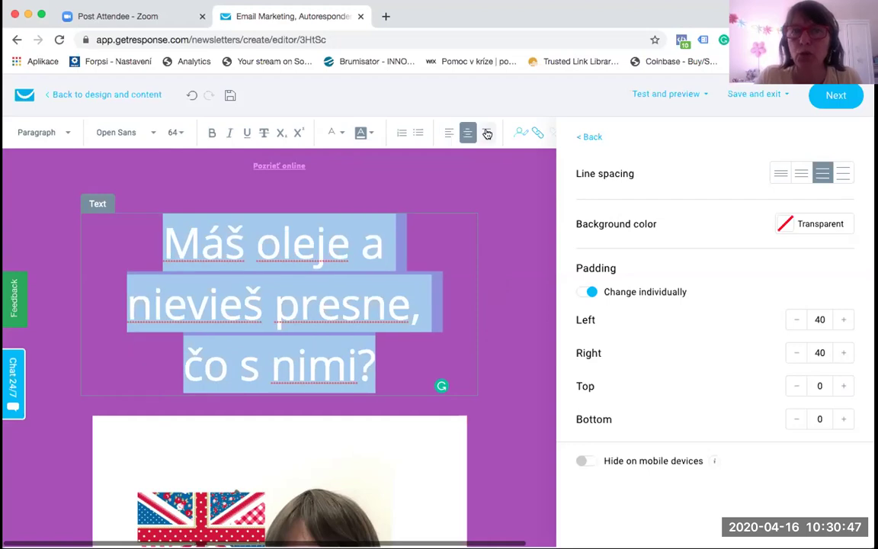
click(486, 132)
click(532, 131)
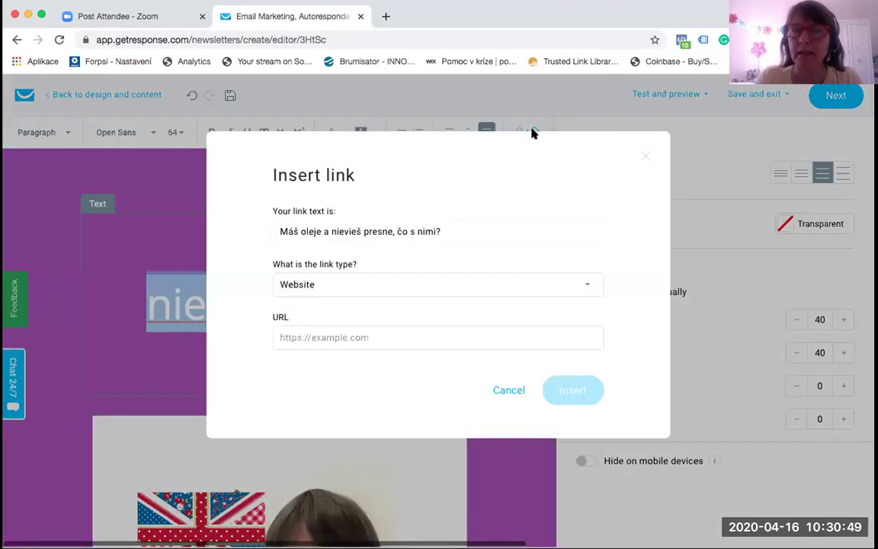
click(508, 389)
click(466, 133)
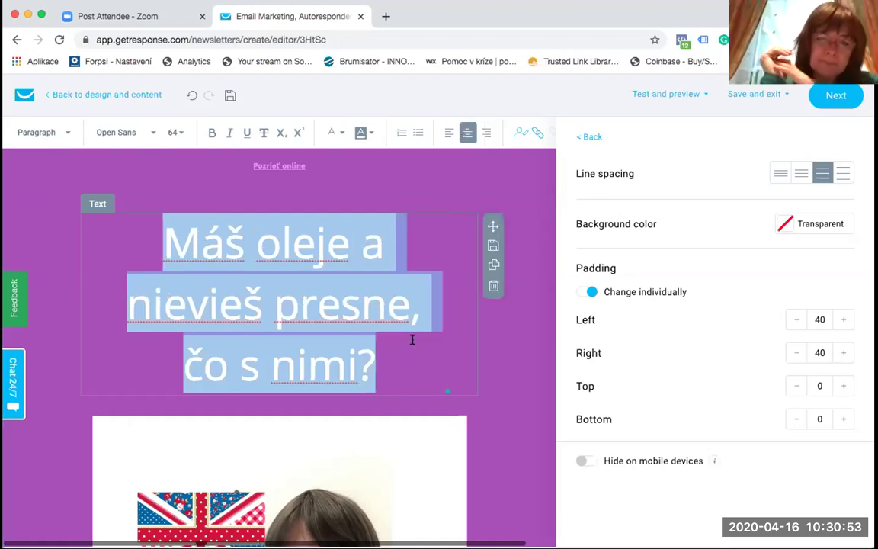
click(424, 346)
Step: Reselect the headline and set its line spacing to the second, tighter option
drag(377, 364, 173, 239)
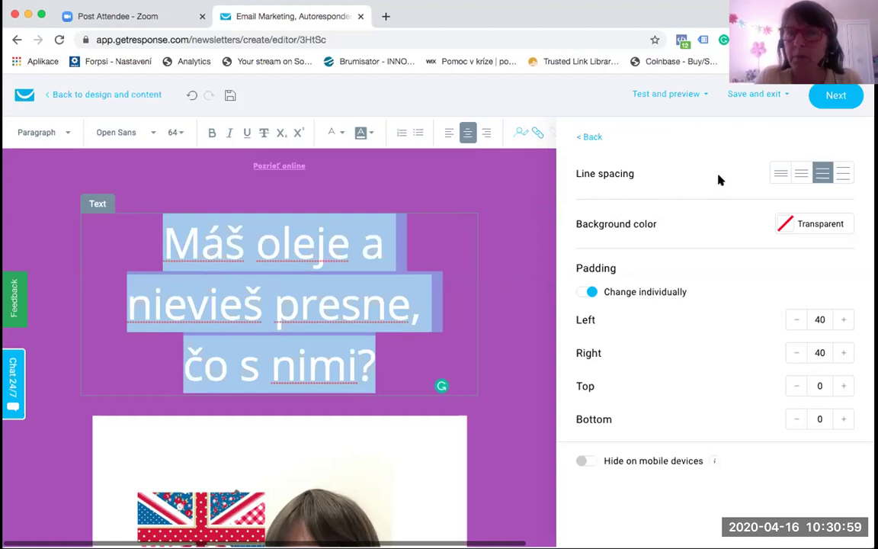
click(803, 174)
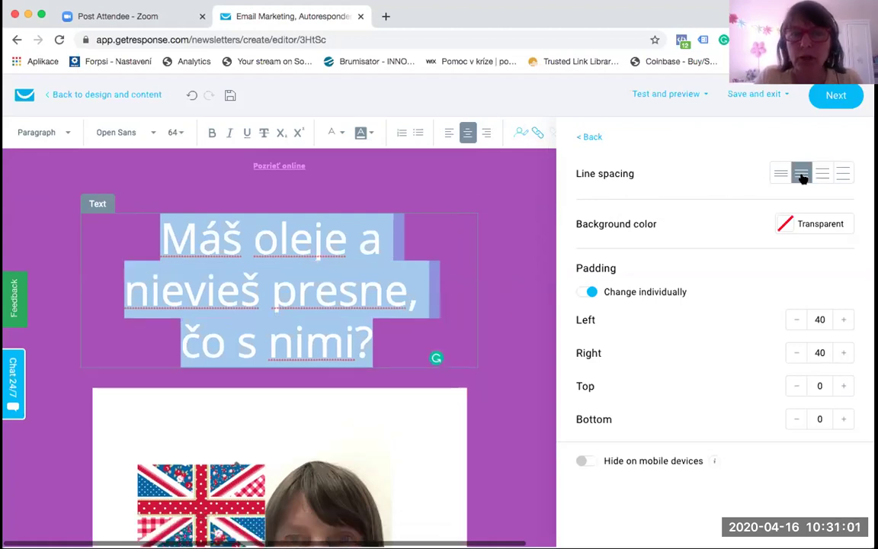
click(783, 172)
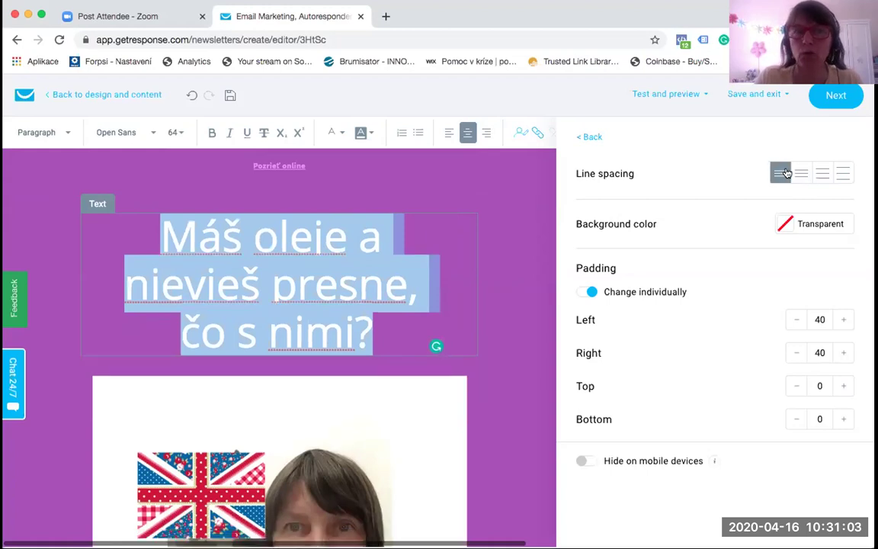
click(842, 174)
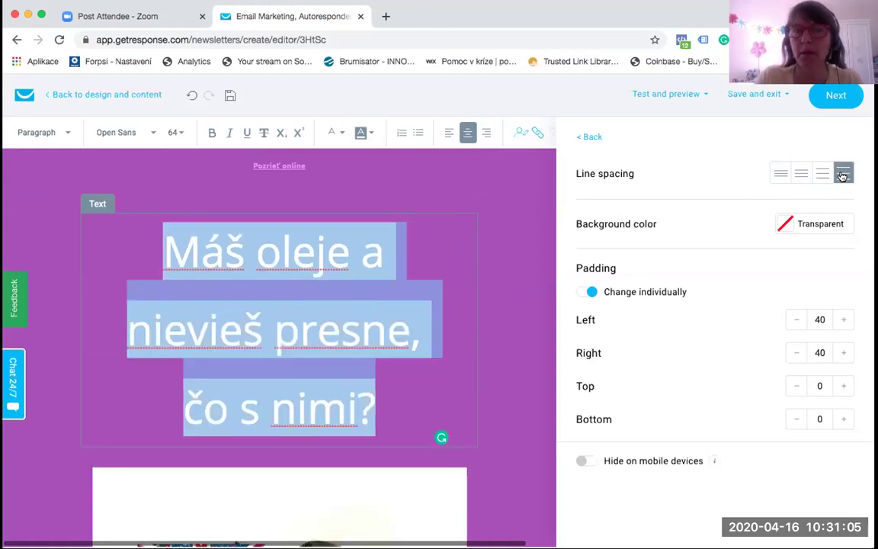
click(823, 175)
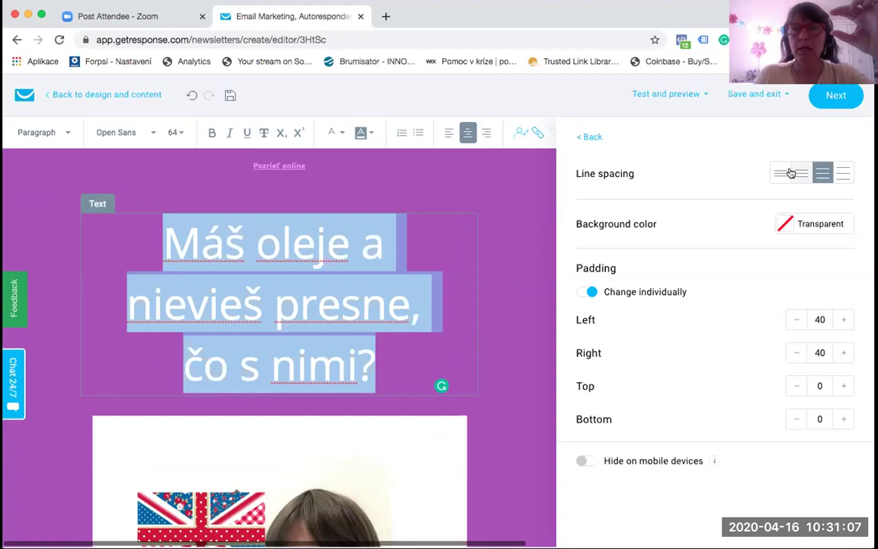
click(793, 173)
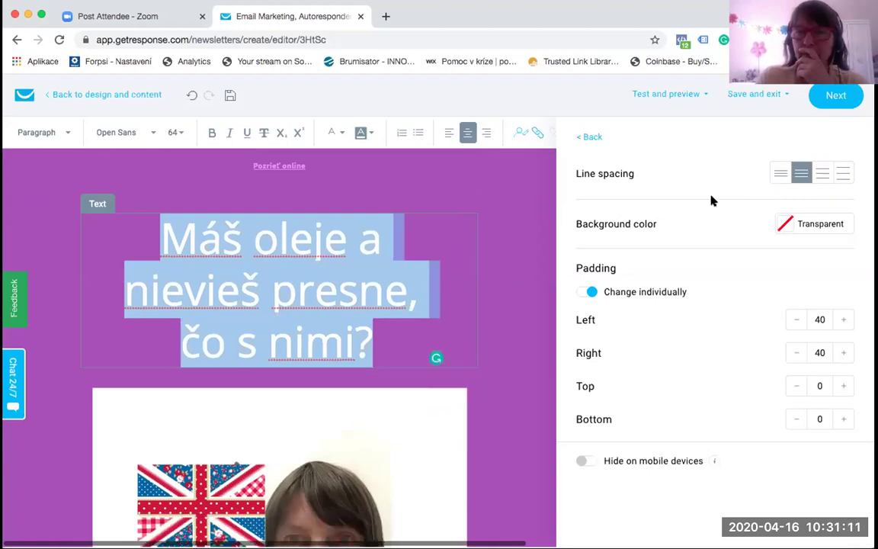
click(462, 300)
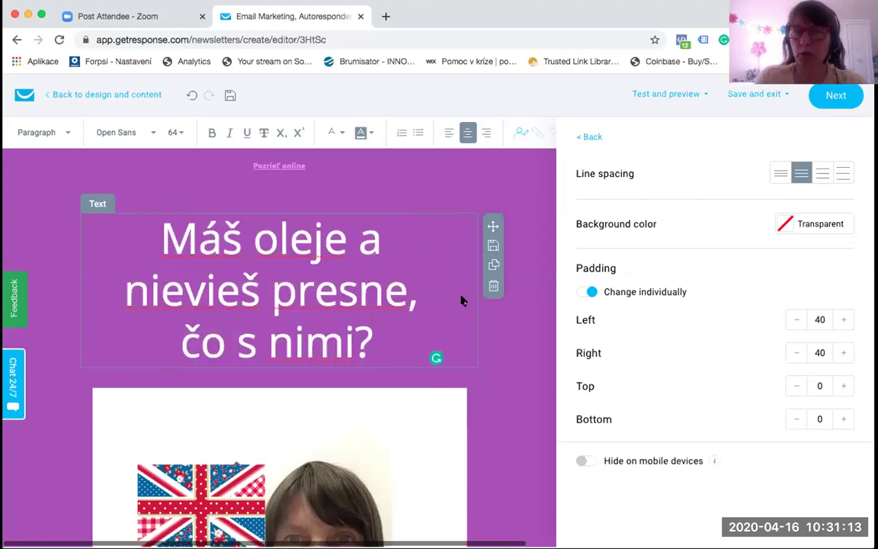
Step: Replace the Union Jack portrait with the 'Brainstorming at Hotel Lomnica' photo from Files and images
scroll(461, 299, down, 5)
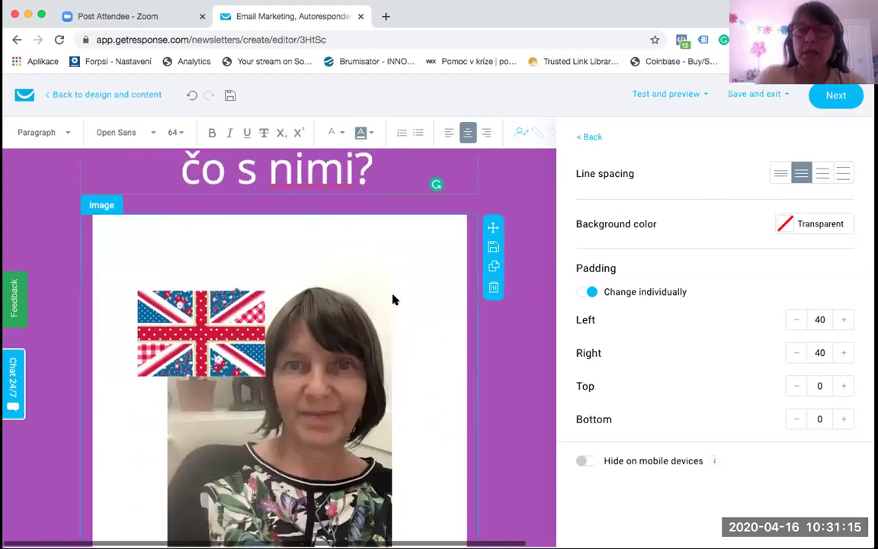
click(393, 300)
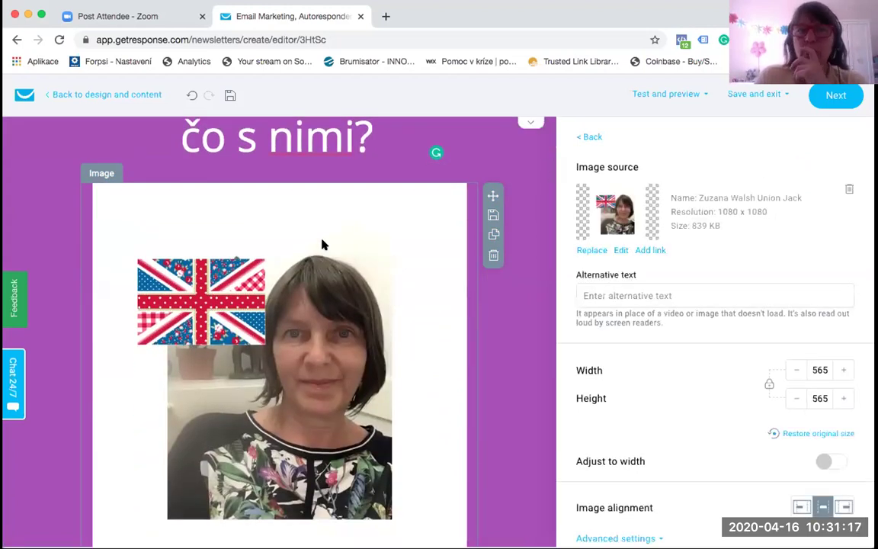
click(592, 251)
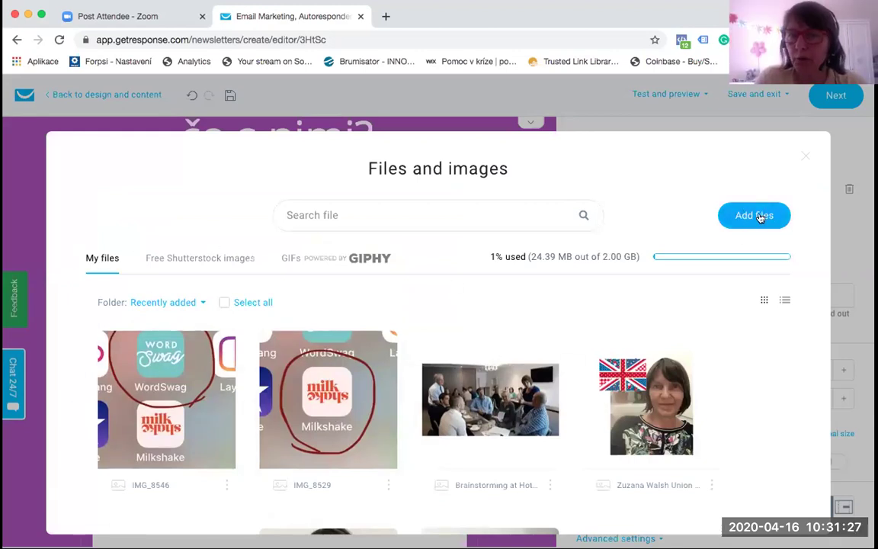
click(651, 396)
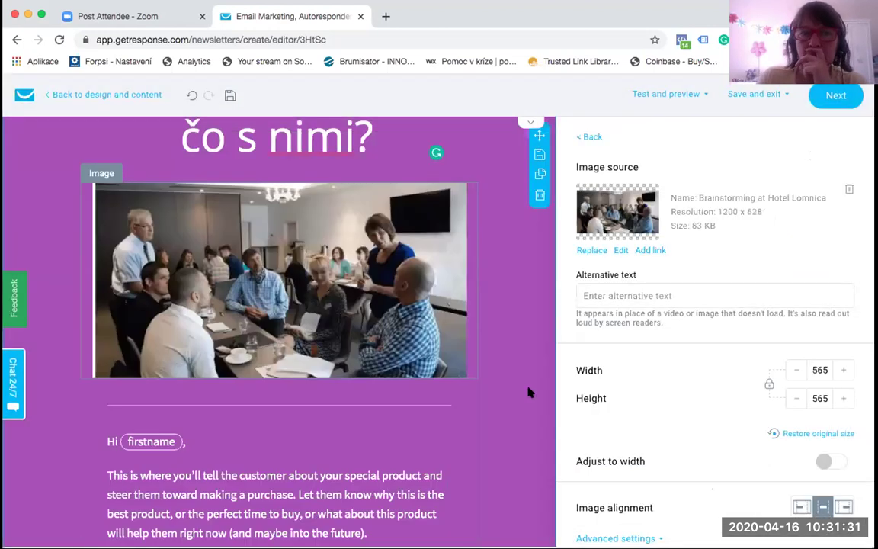
Step: Shrink the meeting-room photo to 435 × 227, trying left and right alignment before centring it
scroll(360, 314, up, 1)
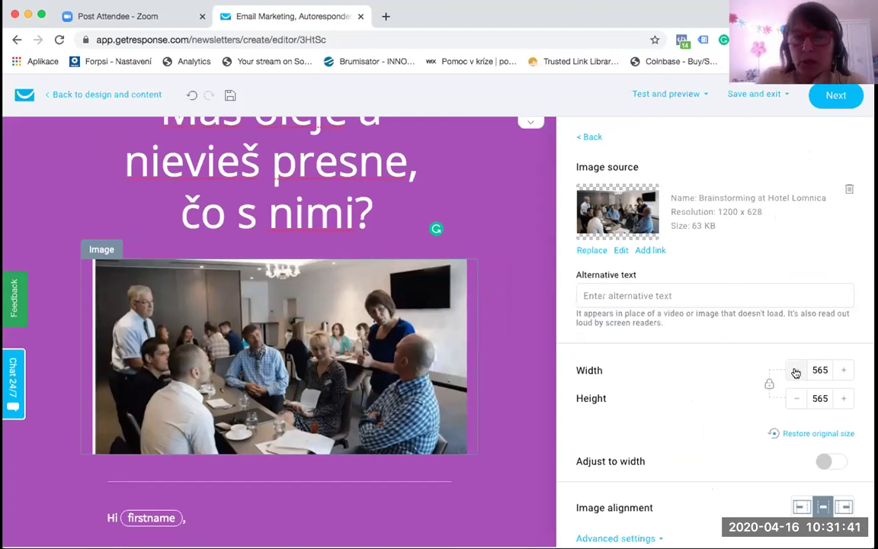
drag(796, 371, 795, 372)
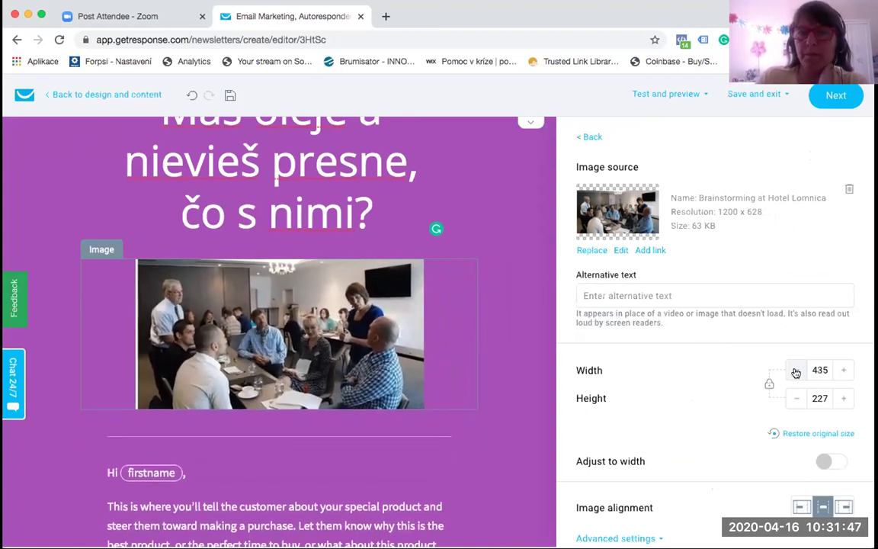
scroll(795, 371, down, 1)
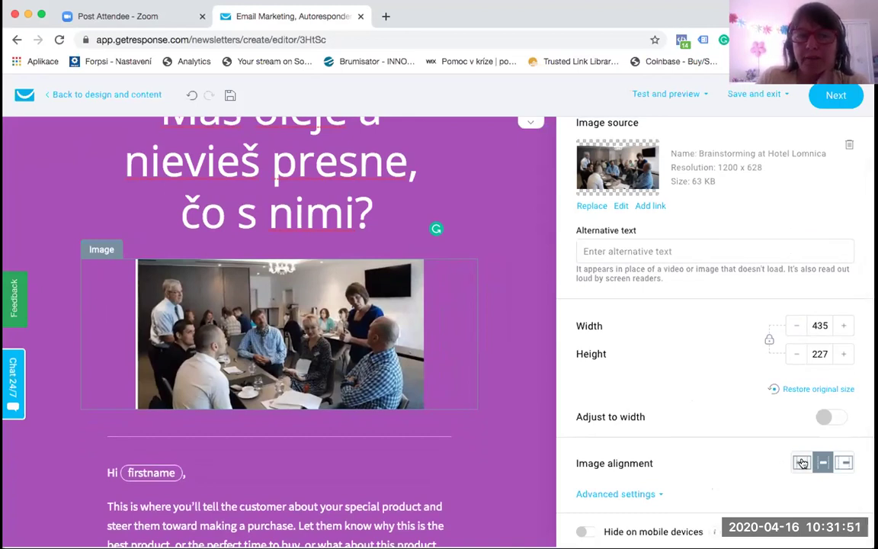
click(801, 463)
click(822, 462)
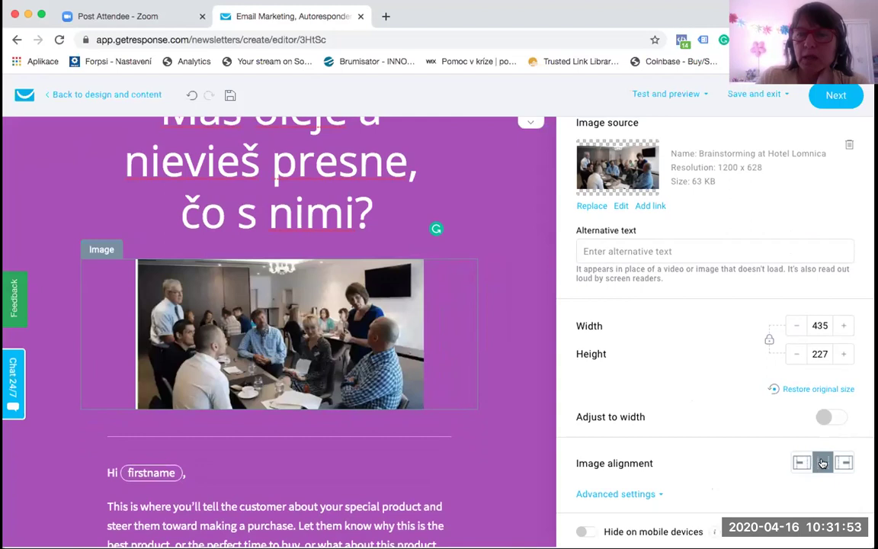
click(842, 463)
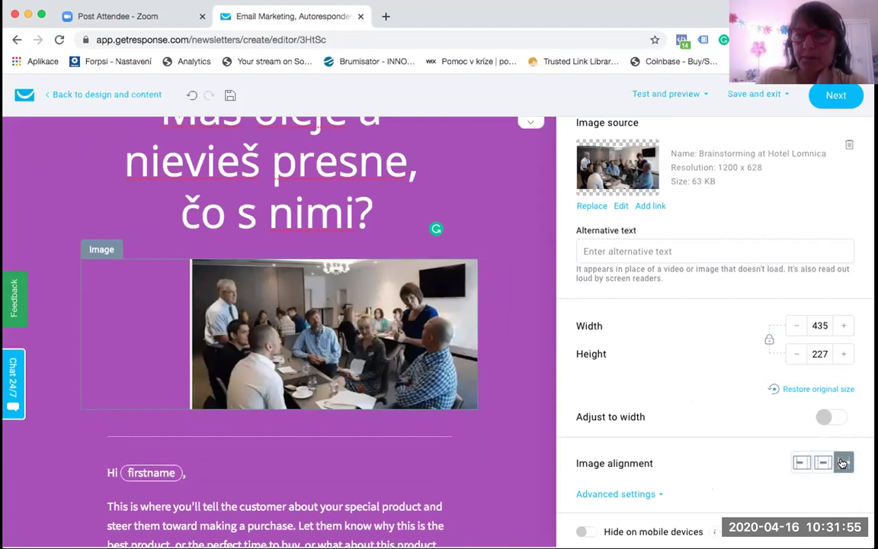
click(822, 463)
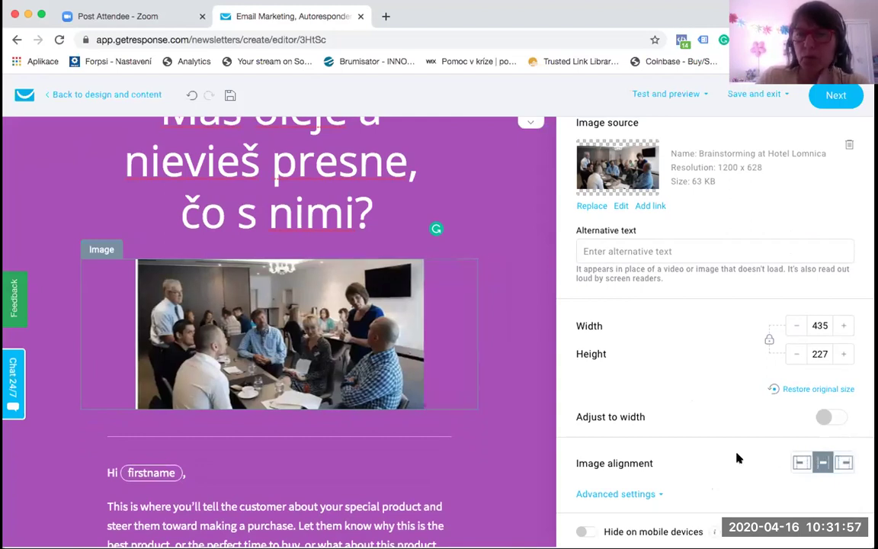
Step: Toggle Hide on mobile devices on and back off so the photo stays visible on mobile
scroll(736, 457, down, 1)
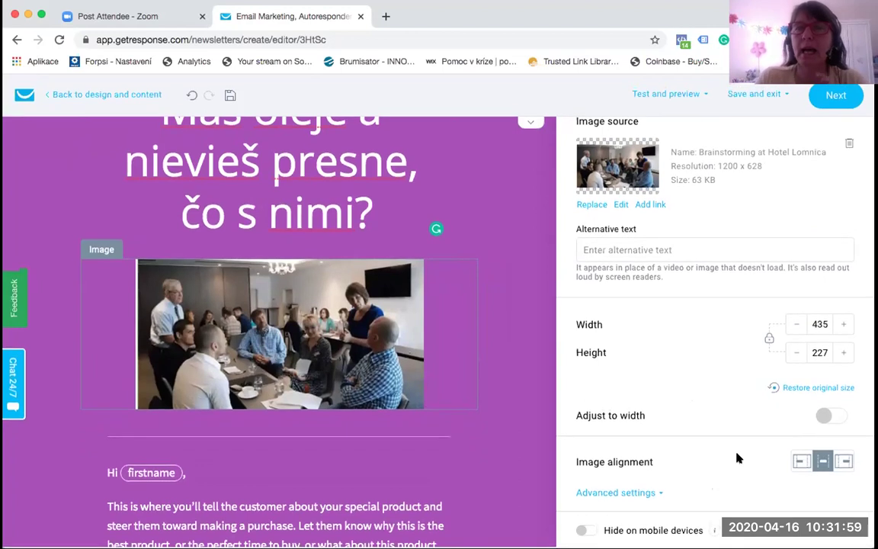
click(587, 530)
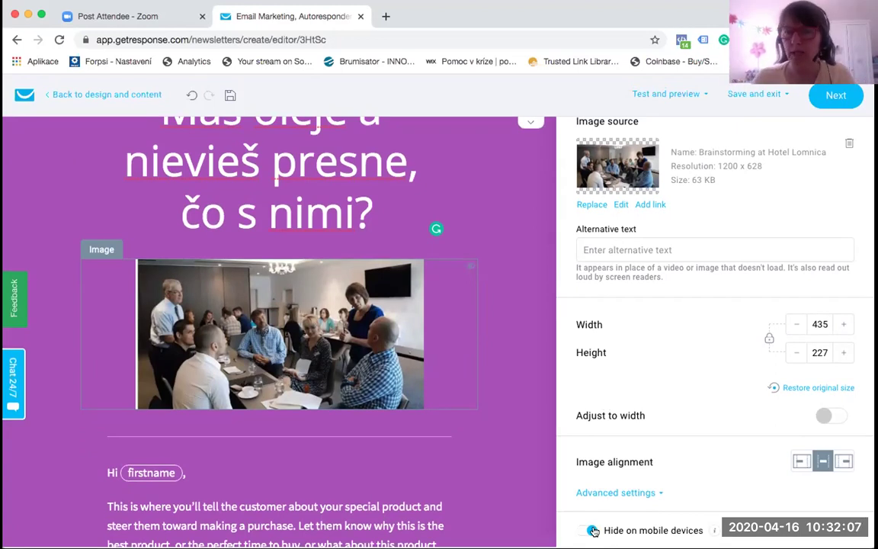
click(582, 531)
scroll(371, 490, down, 2)
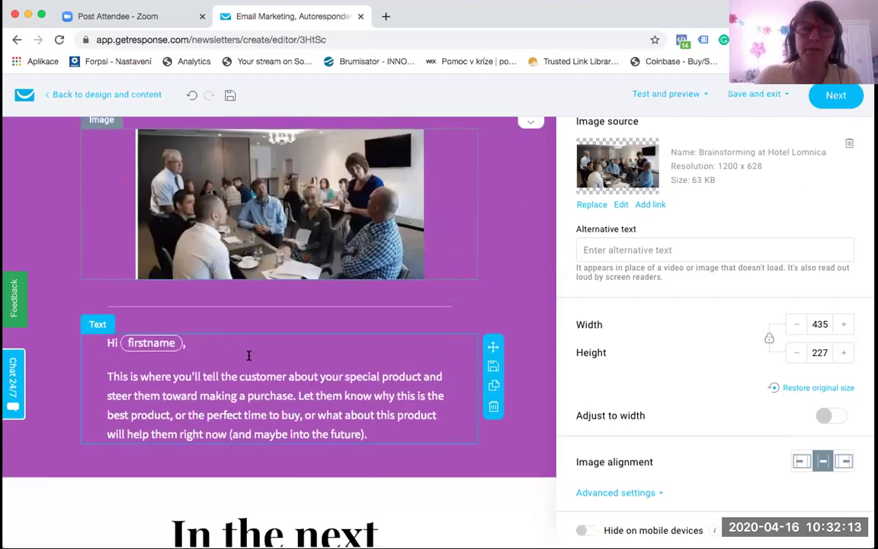
Step: Delete the firstname merge tag from the greeting so it reads 'Hi,'
click(248, 355)
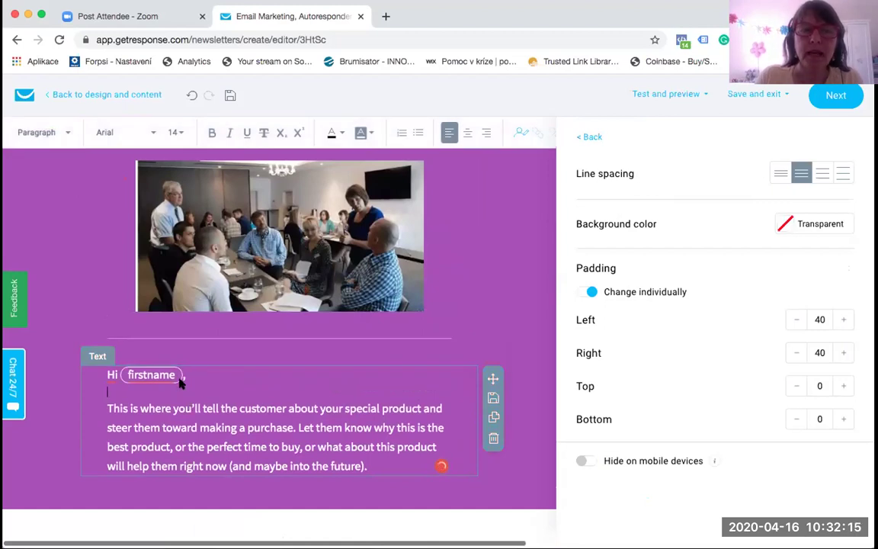
click(181, 377)
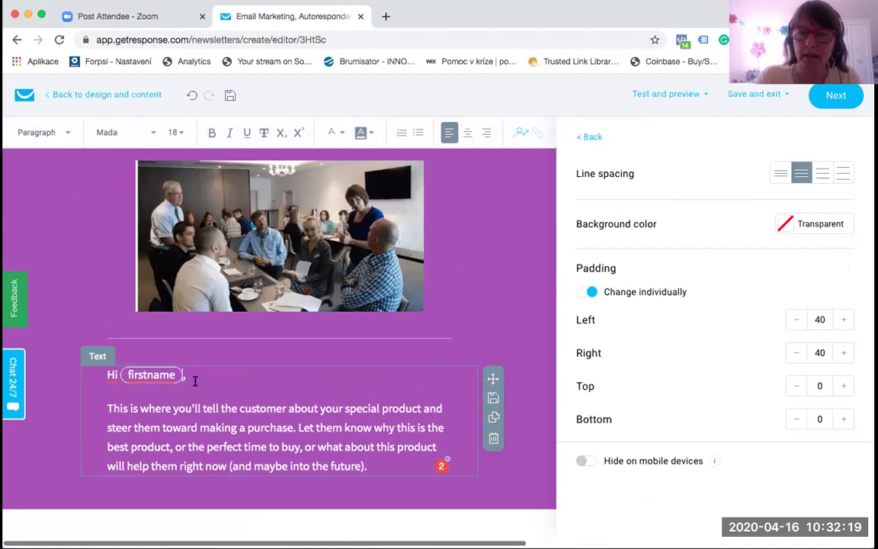
key(BackSpace)
key(BackSpace)
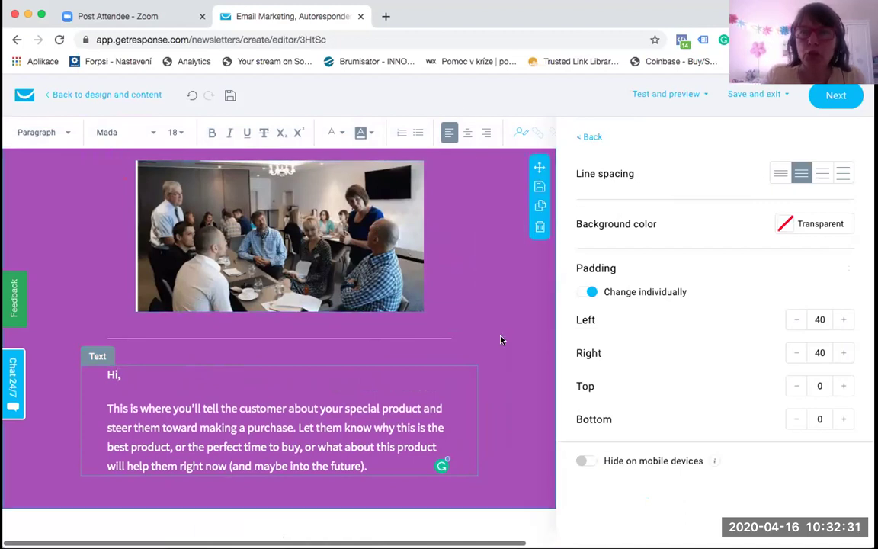
scroll(501, 339, right, 2)
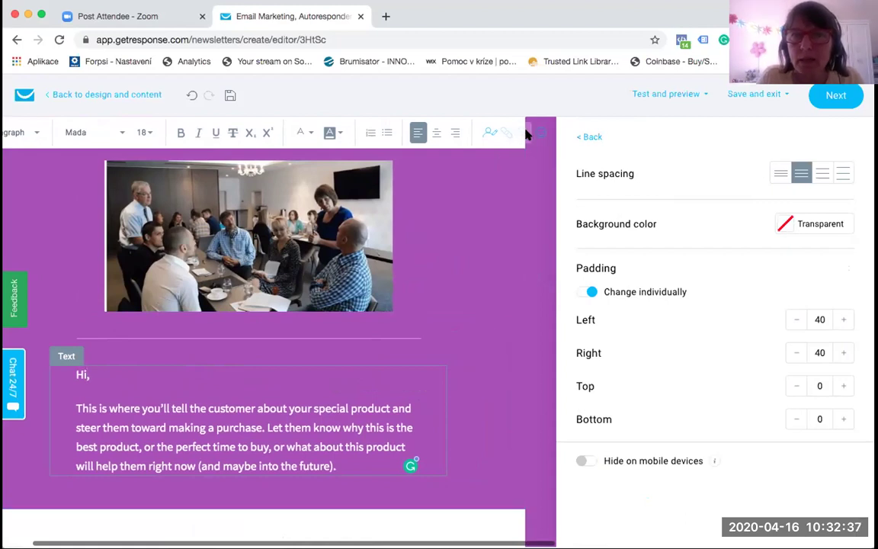
Step: Insert the firstname merge tag after 'Hi' from the merge-tag field list
click(486, 132)
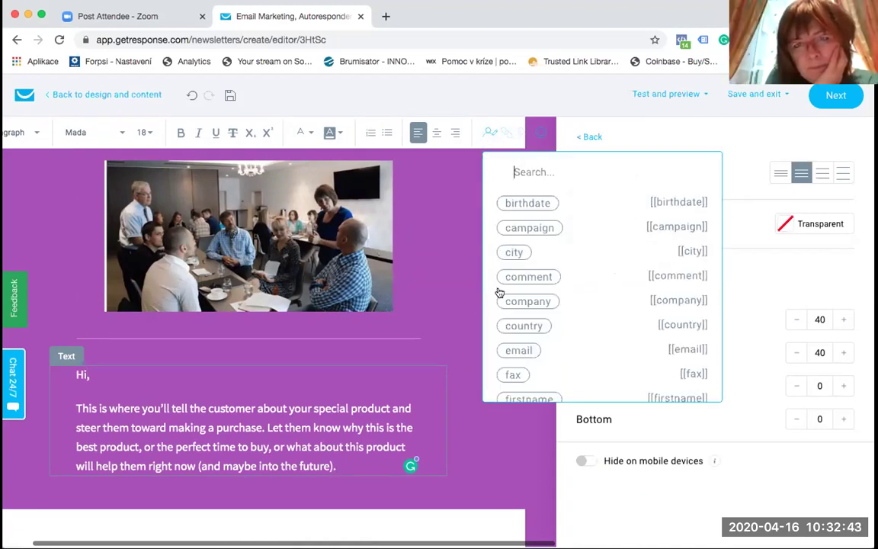
scroll(534, 305, down, 2)
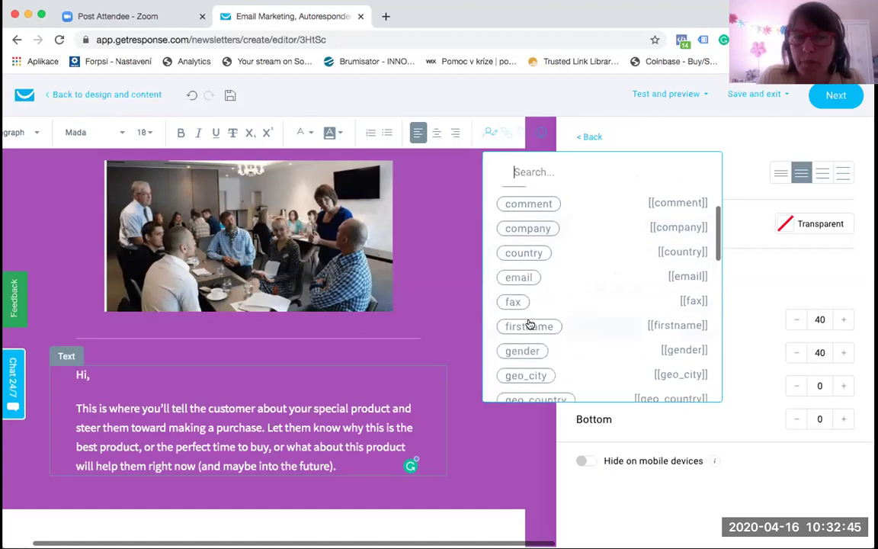
scroll(529, 323, down, 5)
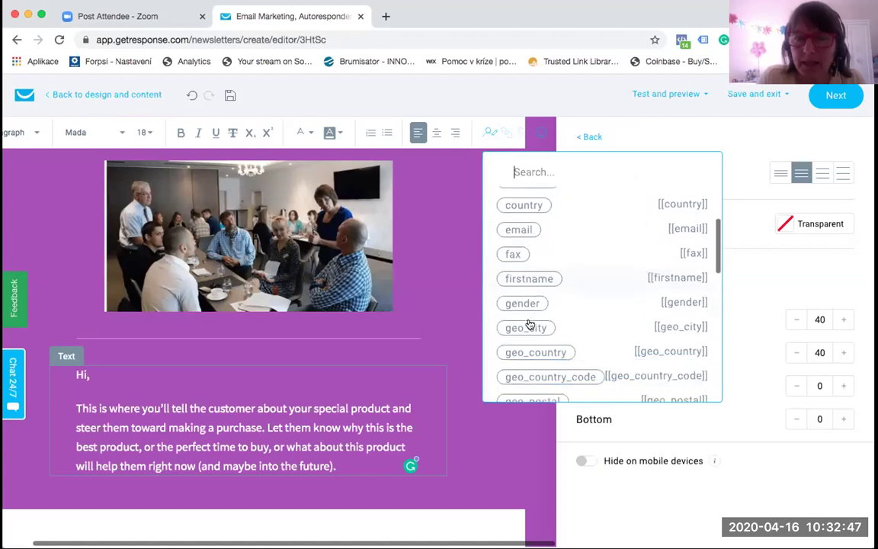
scroll(530, 324, down, 1)
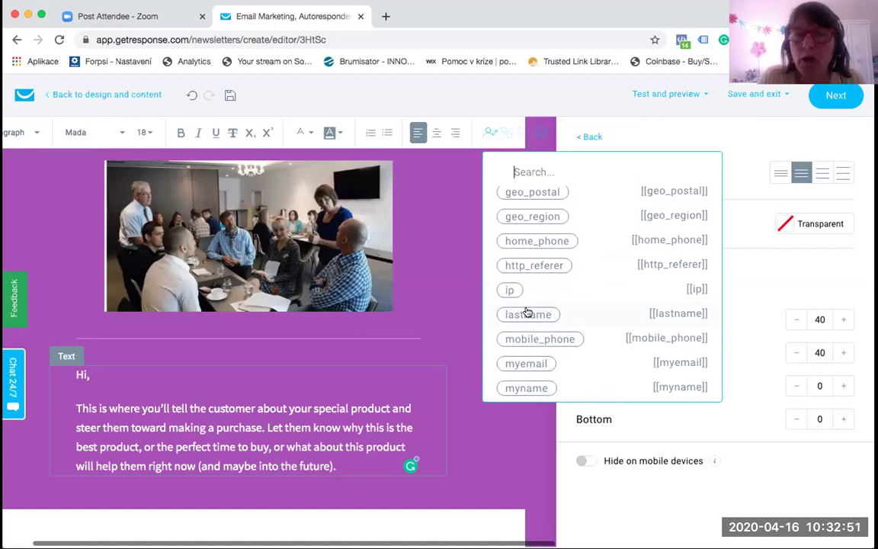
scroll(526, 312, up, 8)
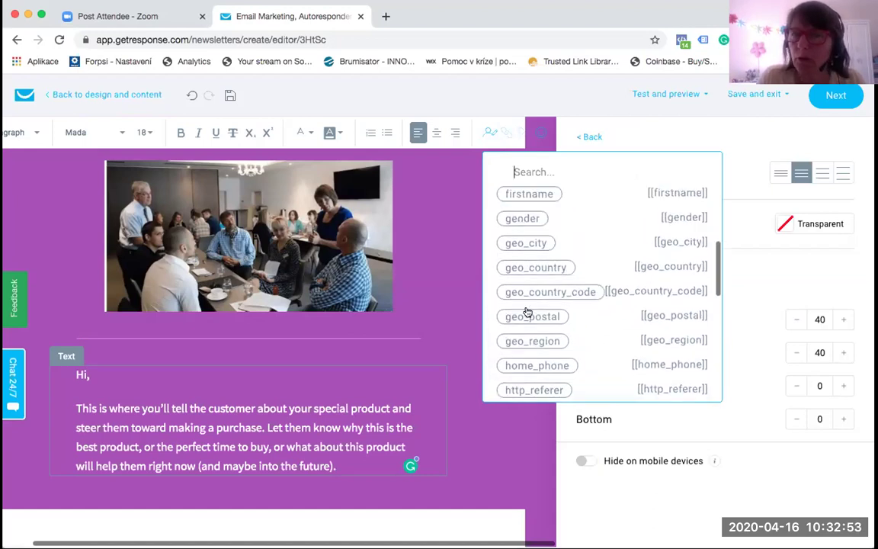
scroll(526, 311, up, 1)
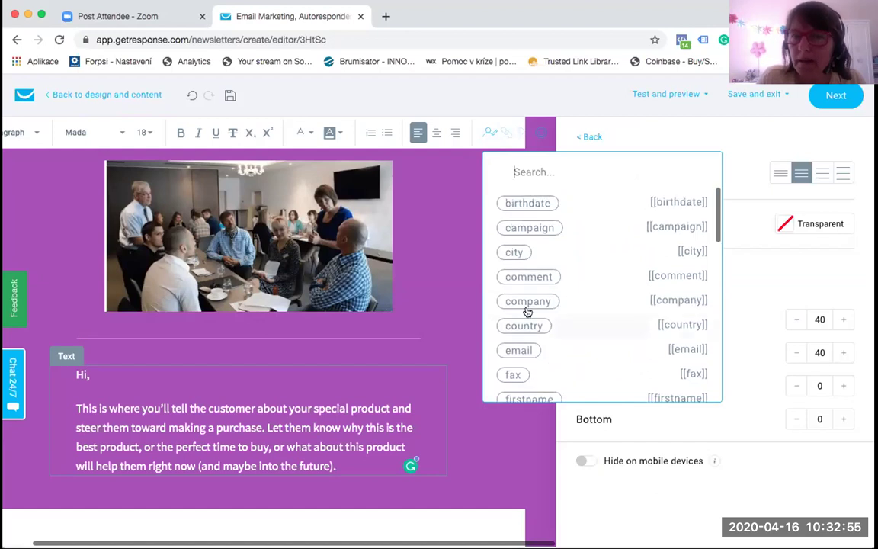
scroll(526, 311, down, 2)
scroll(525, 310, down, 2)
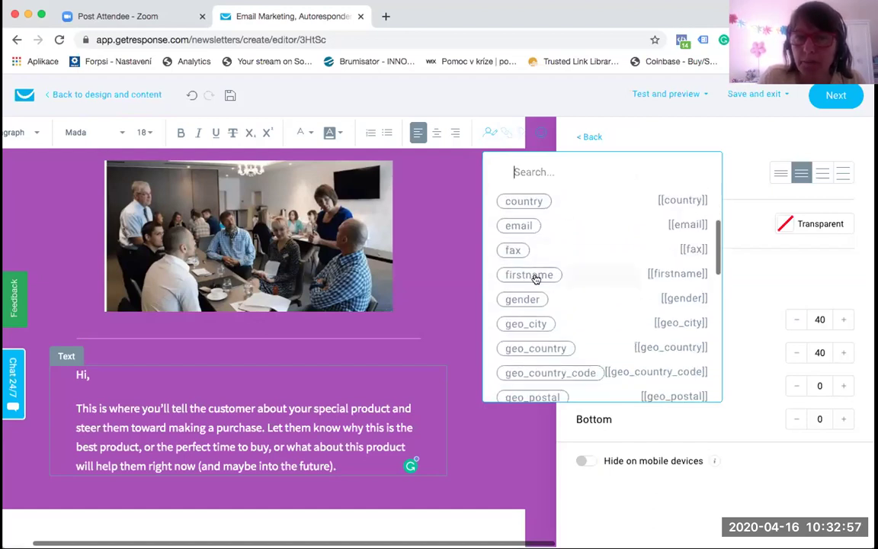
click(533, 278)
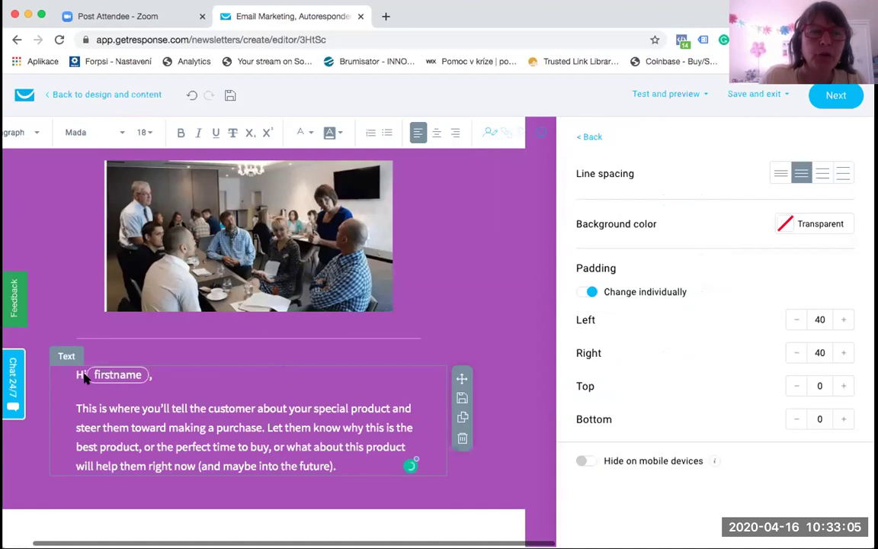
Step: Replace the placeholder paragraph with 'Pozývam ta.......' and select the 'In the next columns,' heading
scroll(88, 447, left, 2)
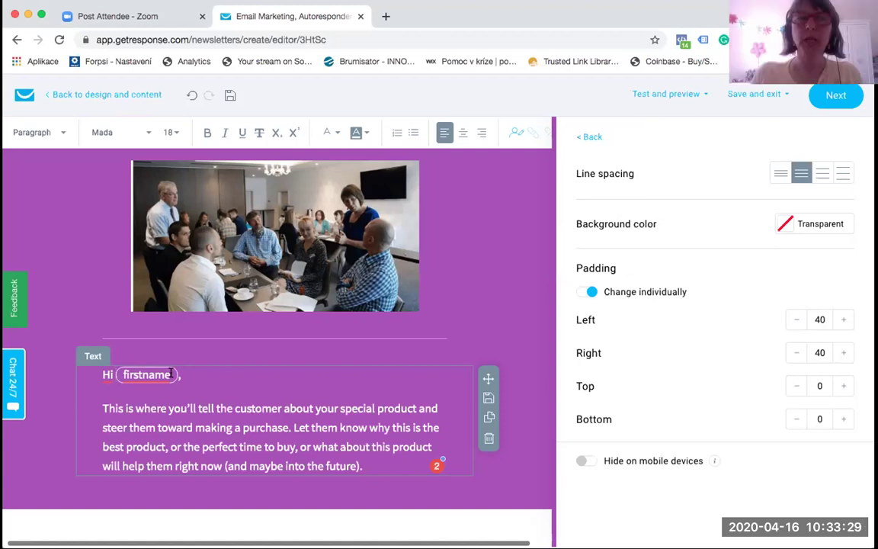
scroll(216, 444, down, 2)
drag(369, 409, 95, 352)
text(Pozývam ta.......)
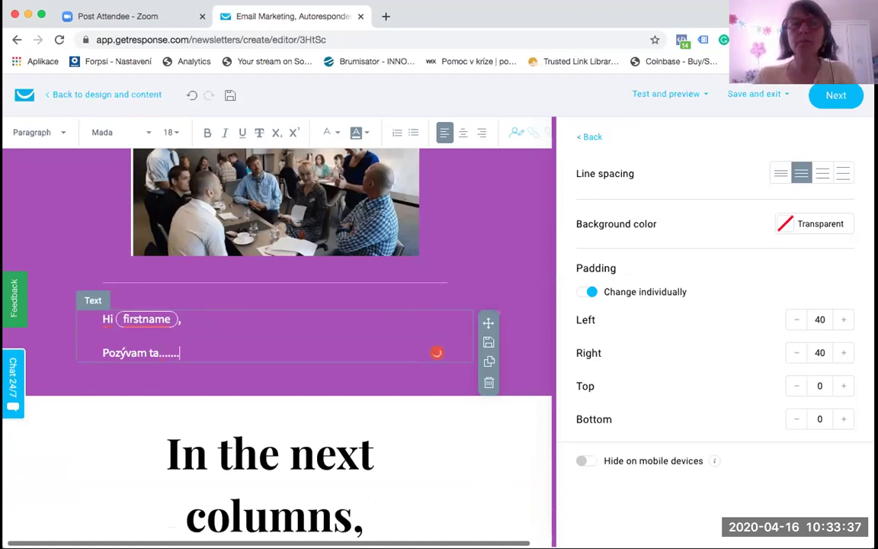
scroll(276, 305, down, 2)
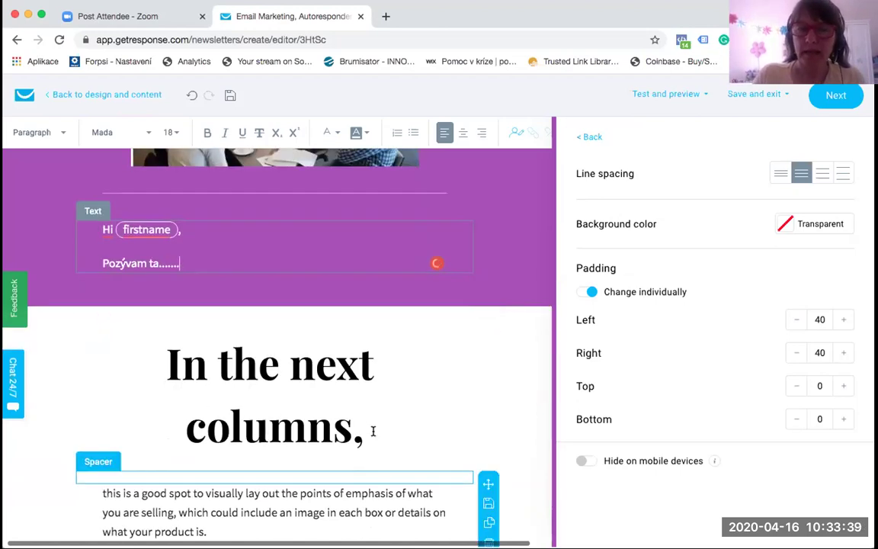
drag(365, 439, 161, 357)
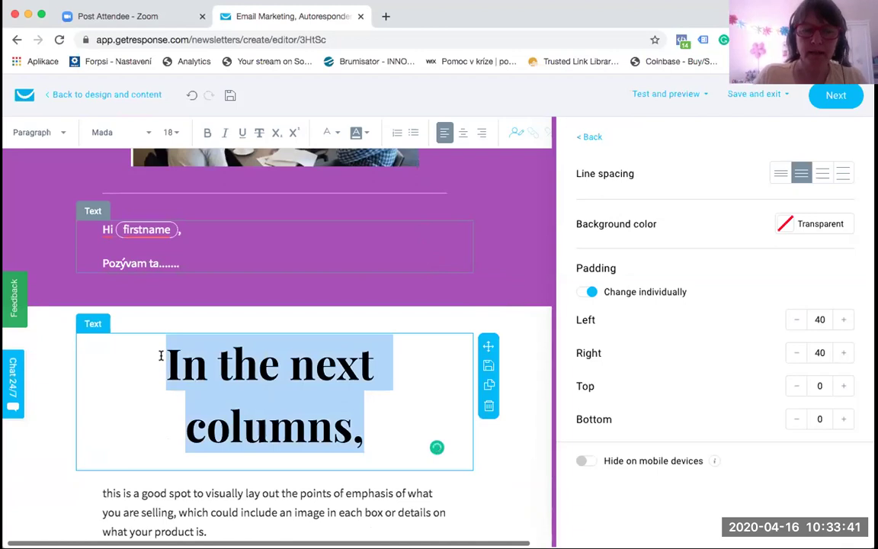
Step: Retitle the heading 'LINK NA WEBINÁR' and replace the paragraph below with 'Prihlás sa 10 min pred začiatko,m..'
text(LINK NA)
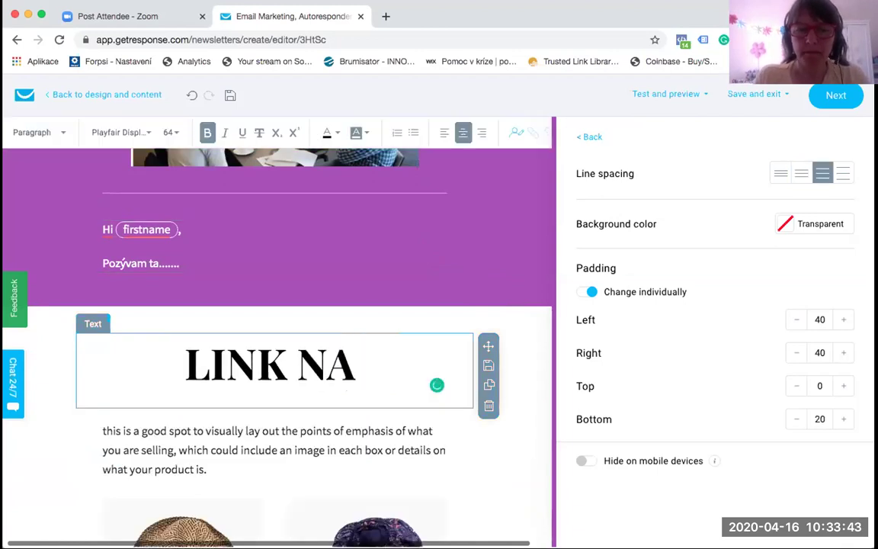
text( WEBINÁR)
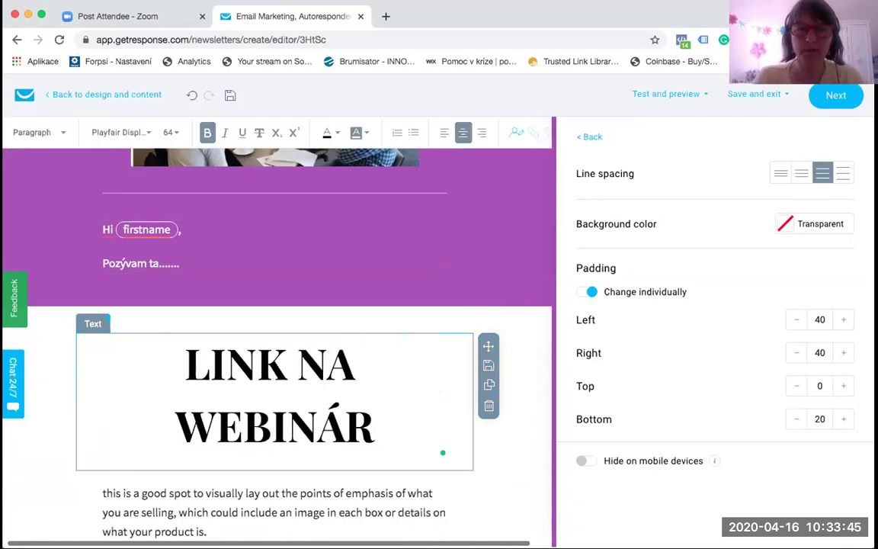
scroll(220, 296, down, 5)
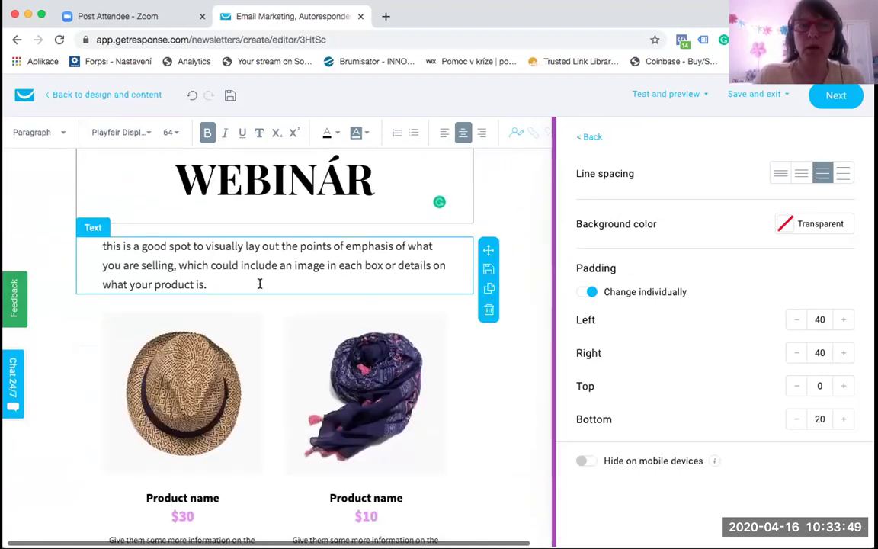
drag(227, 284, 86, 257)
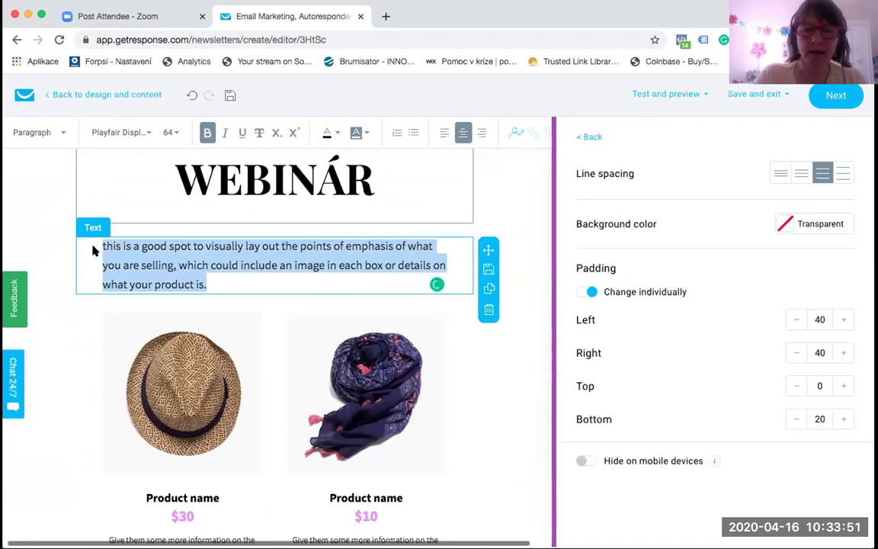
text(Prihl)
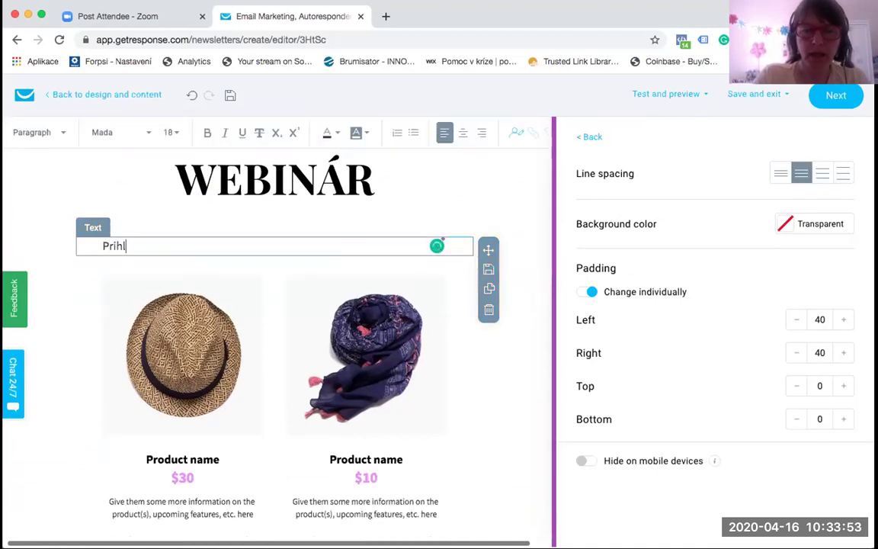
text(ás sa 1)
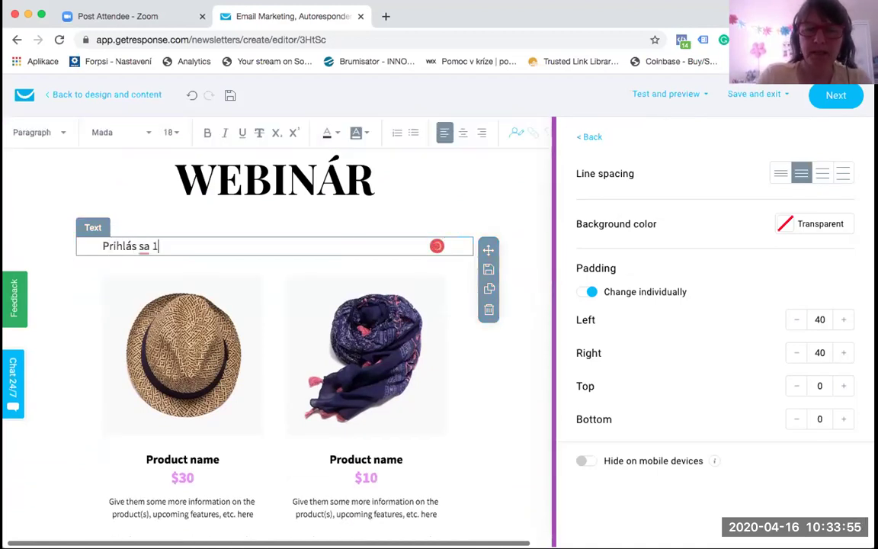
text(0 min pred za)
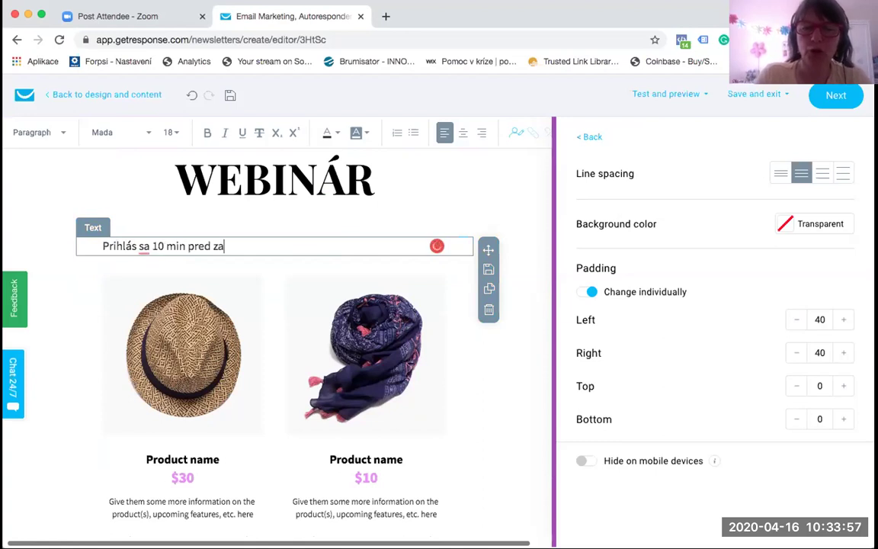
text(čiatko,m,.....)
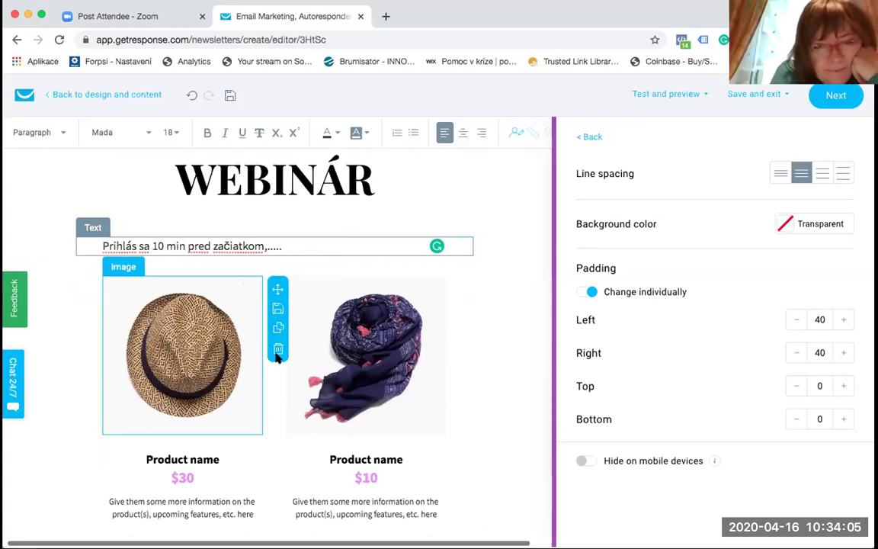
Step: Delete the hat and scarf images, both product sections and the purple call-to-action section
click(278, 352)
click(466, 317)
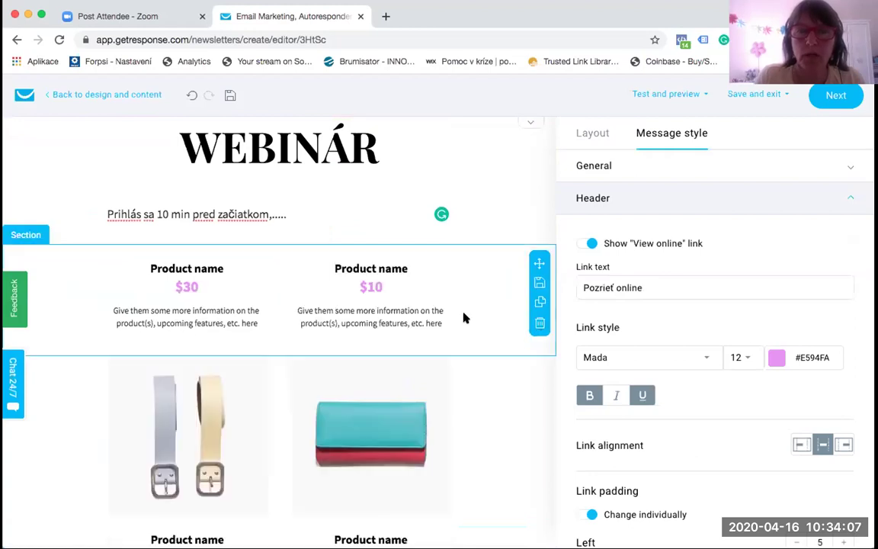
click(538, 323)
click(539, 326)
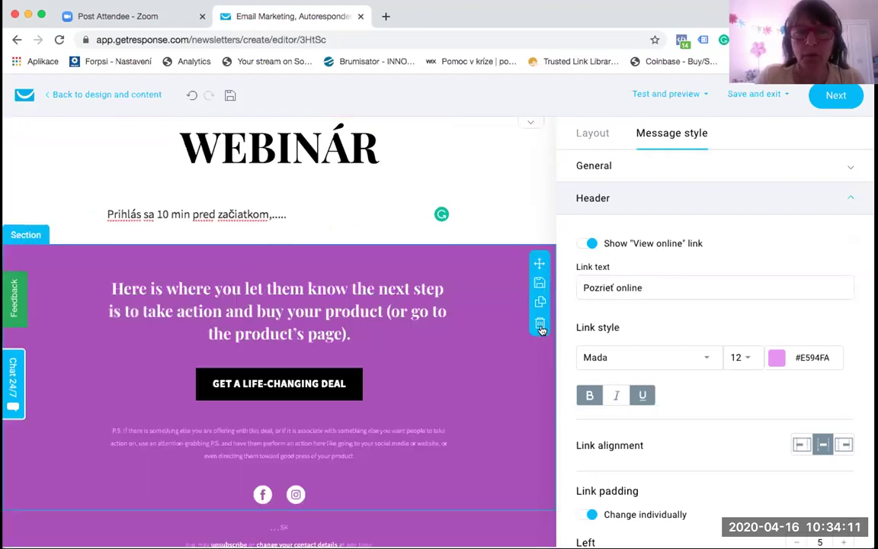
click(539, 326)
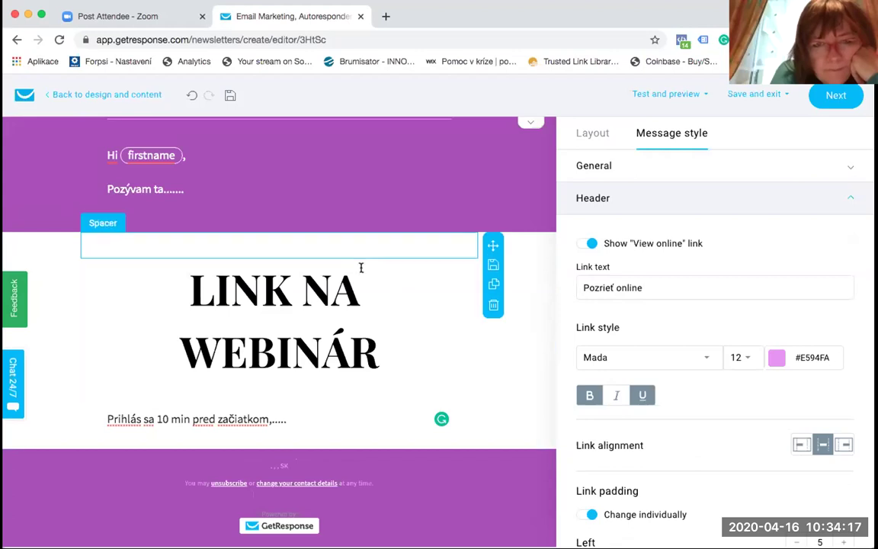
scroll(431, 286, up, 2)
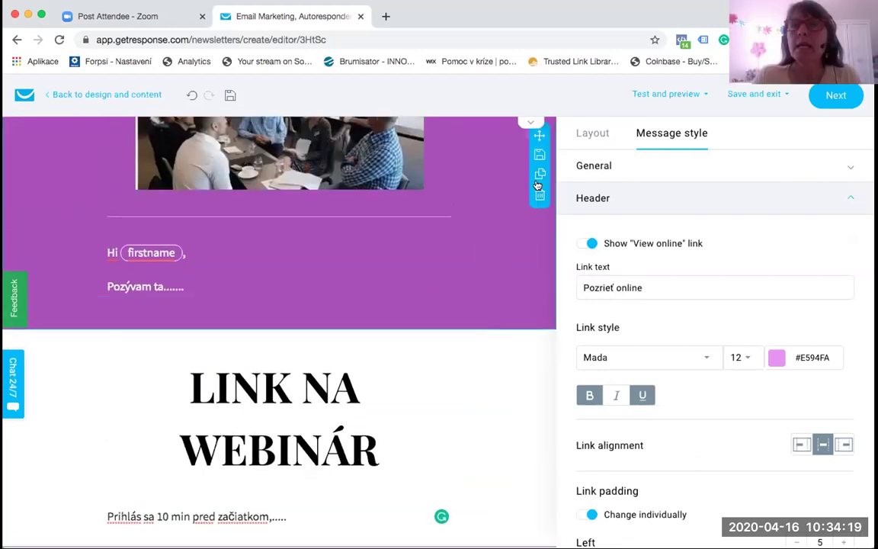
scroll(602, 131, up, 1)
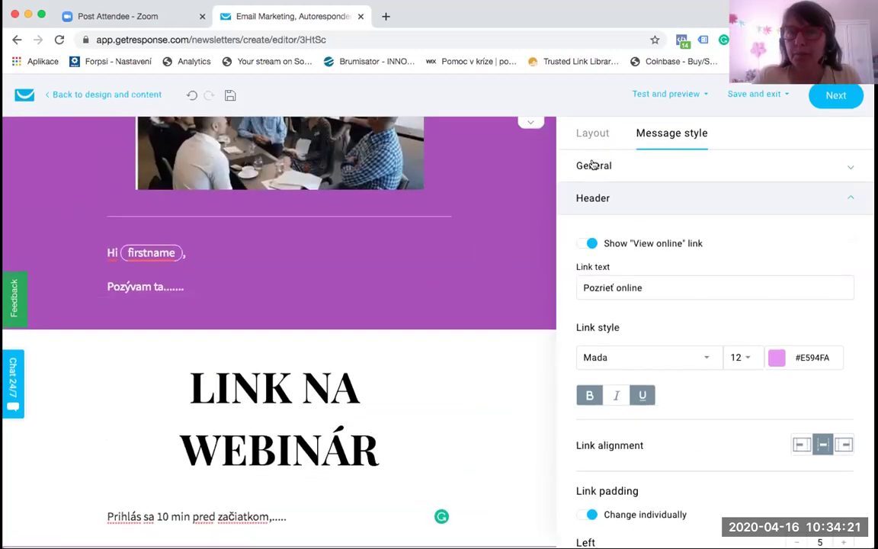
click(593, 131)
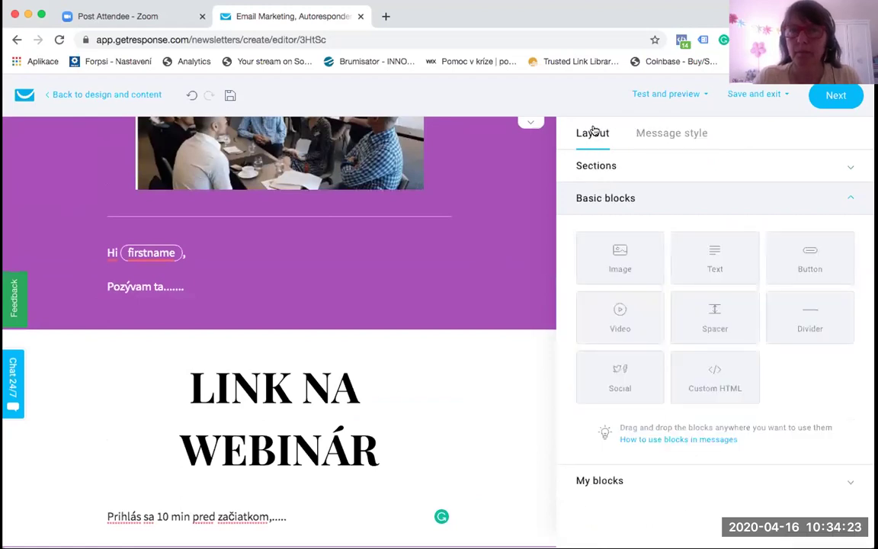
click(679, 133)
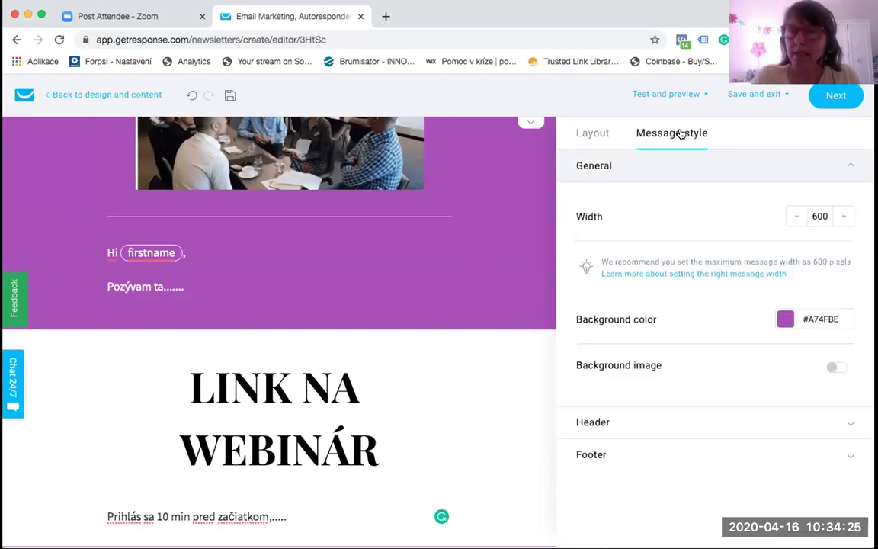
click(356, 277)
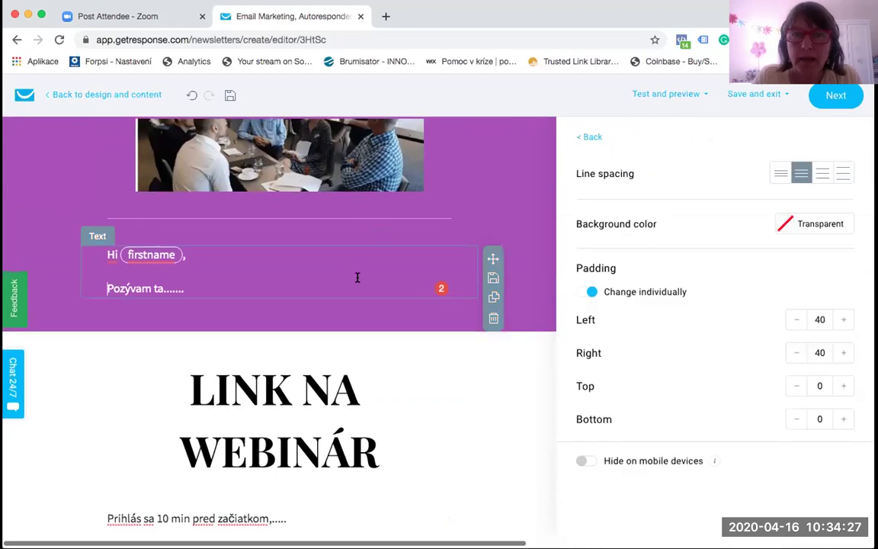
click(277, 431)
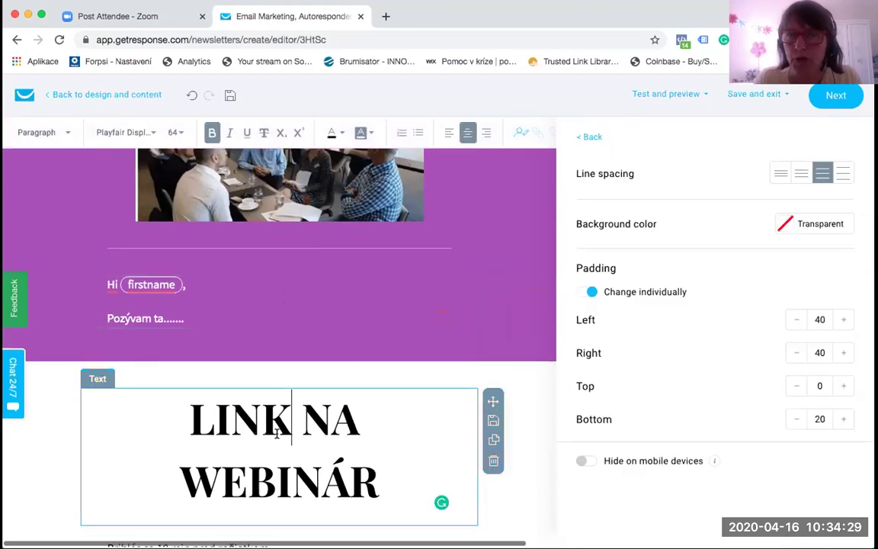
click(590, 138)
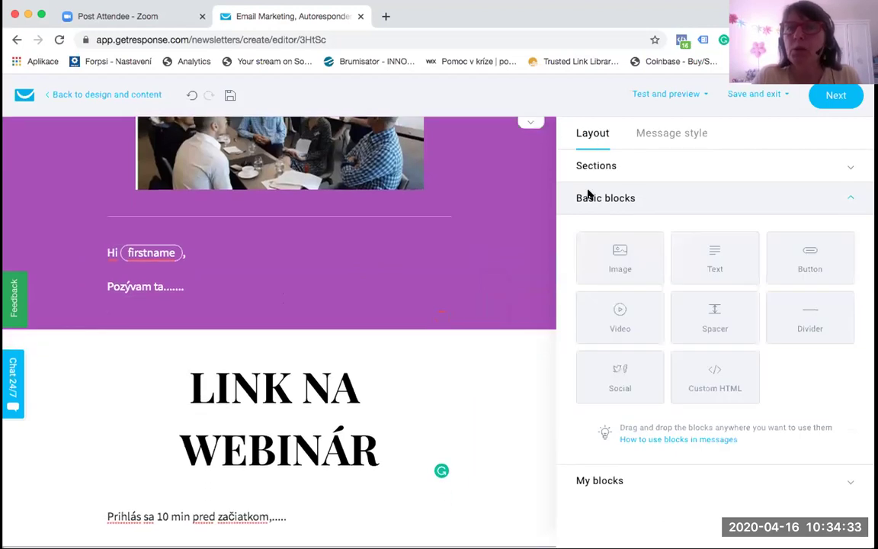
drag(626, 253, 313, 300)
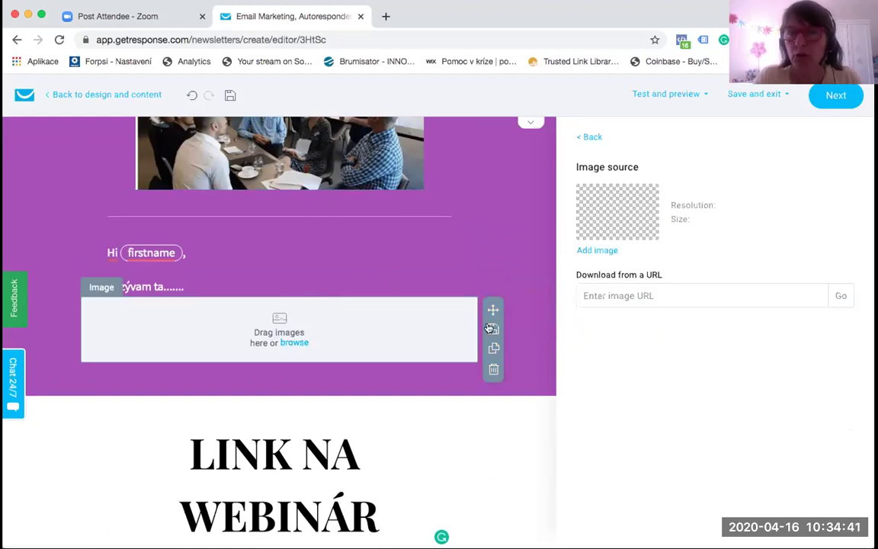
click(493, 368)
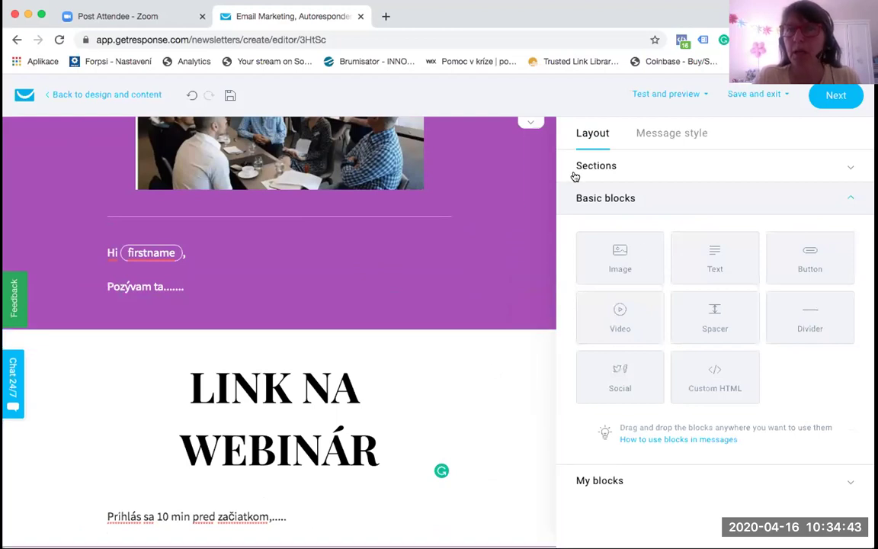
drag(731, 250, 336, 316)
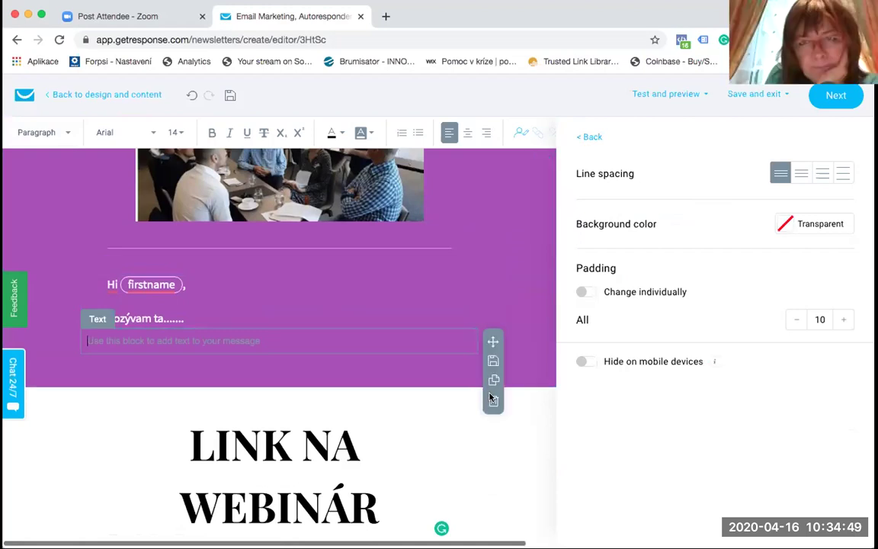
click(492, 399)
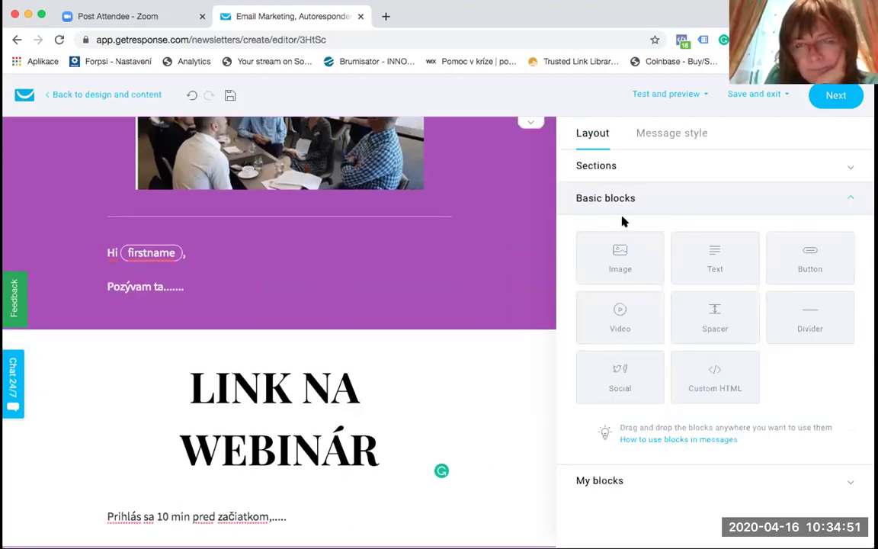
drag(827, 251, 324, 339)
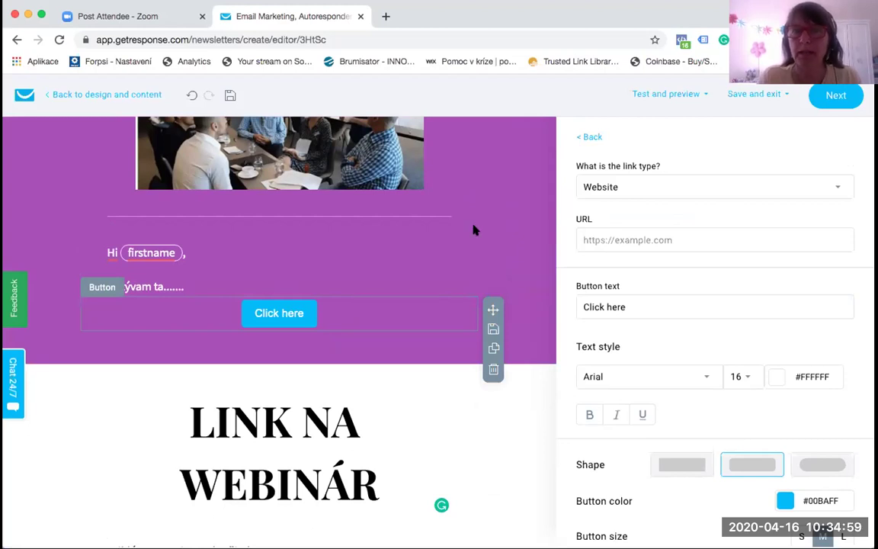
Step: Link the button to the saved Zoom meeting URL and relabel it 'Link na webinár'
click(608, 237)
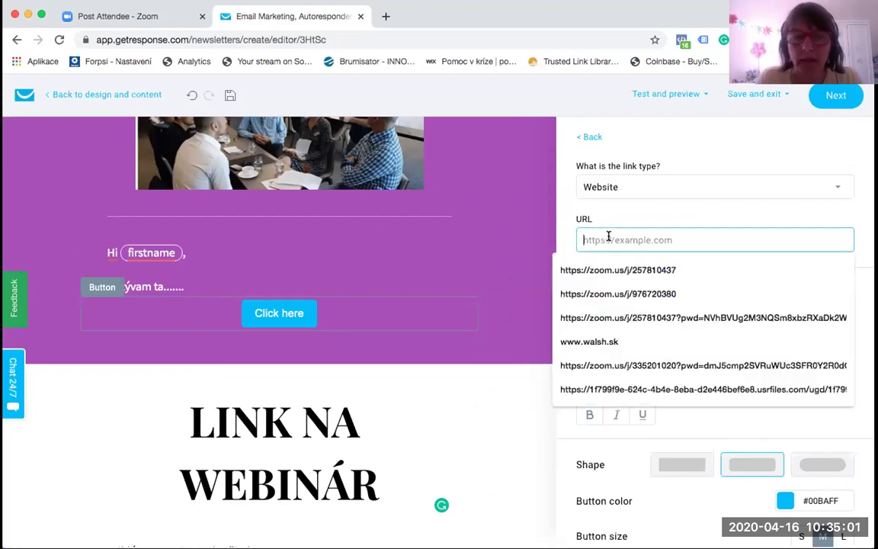
click(617, 268)
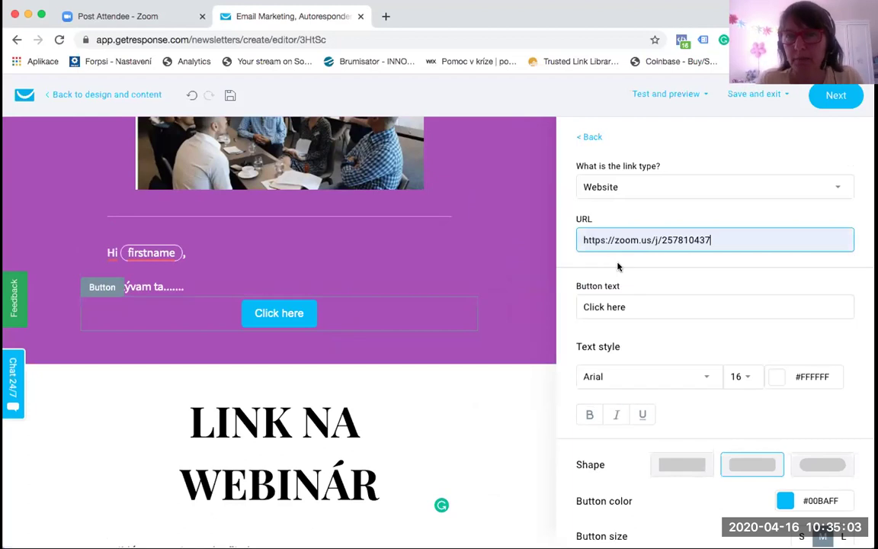
click(678, 276)
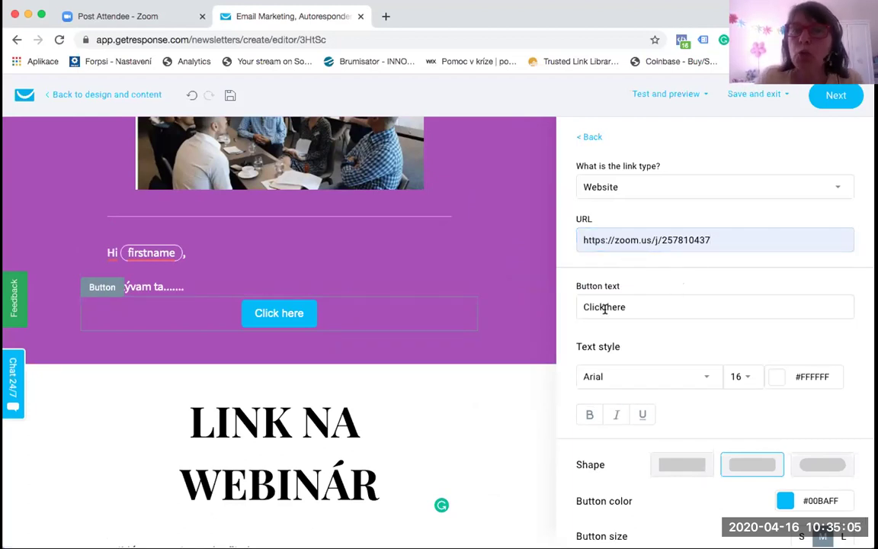
triple_click(603, 304)
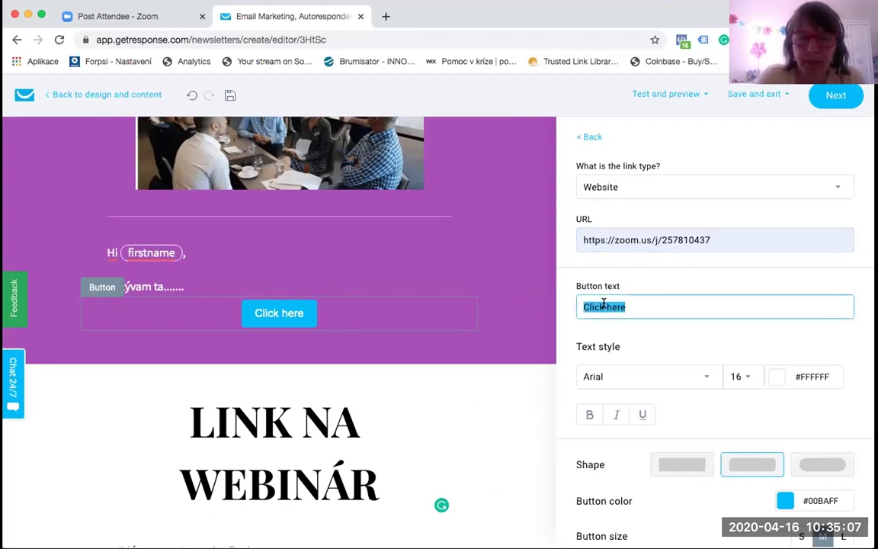
text(Link na)
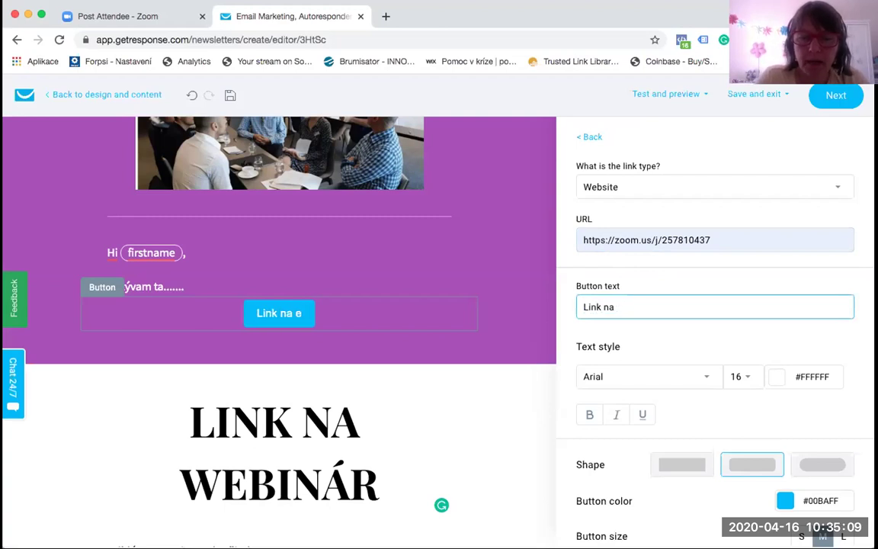
text( webinár)
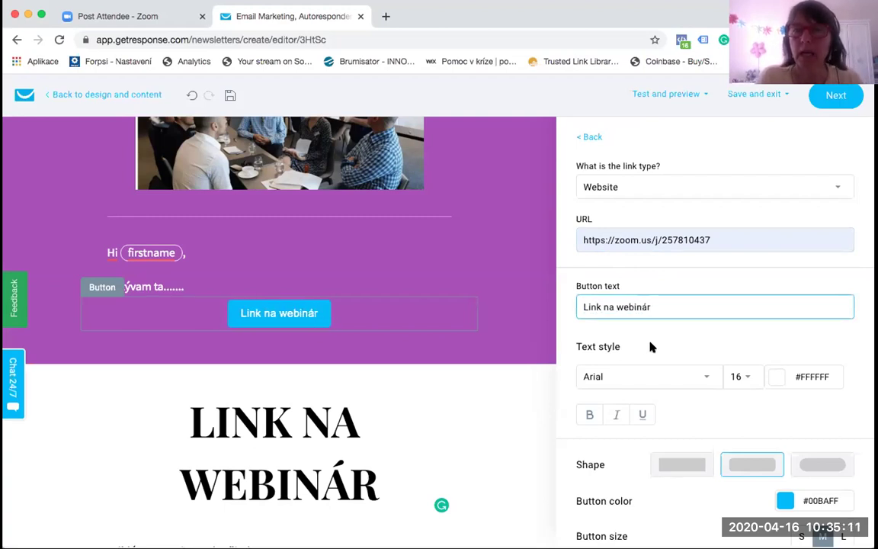
Step: Set the button text size to 18 and give the button rounded pill ends
click(649, 347)
scroll(652, 336, down, 1)
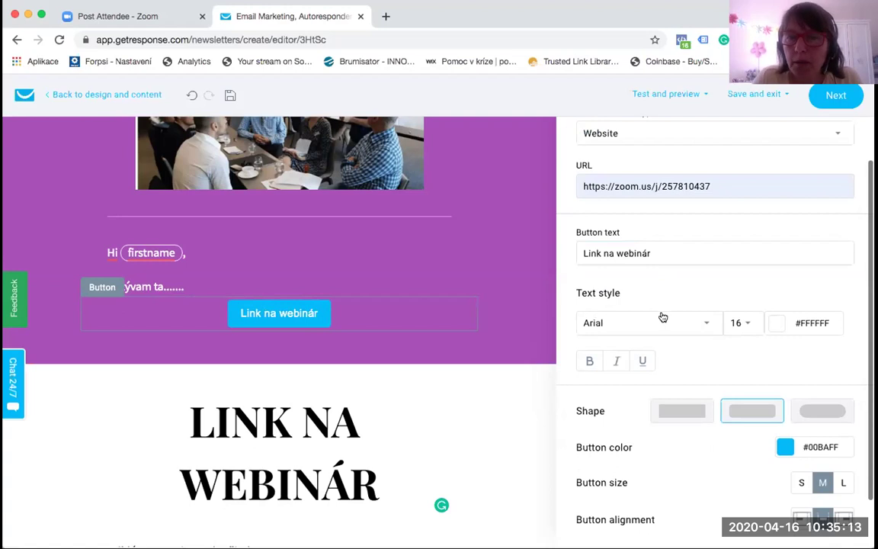
click(745, 323)
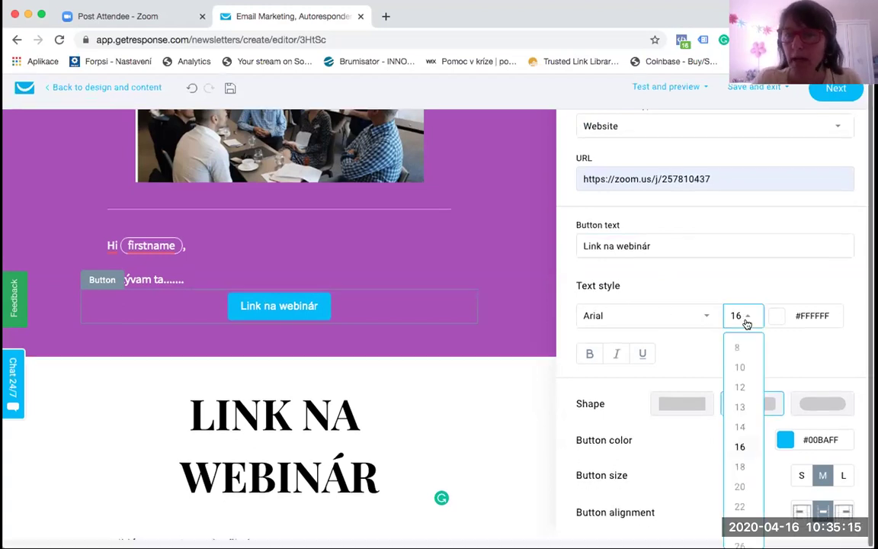
click(740, 466)
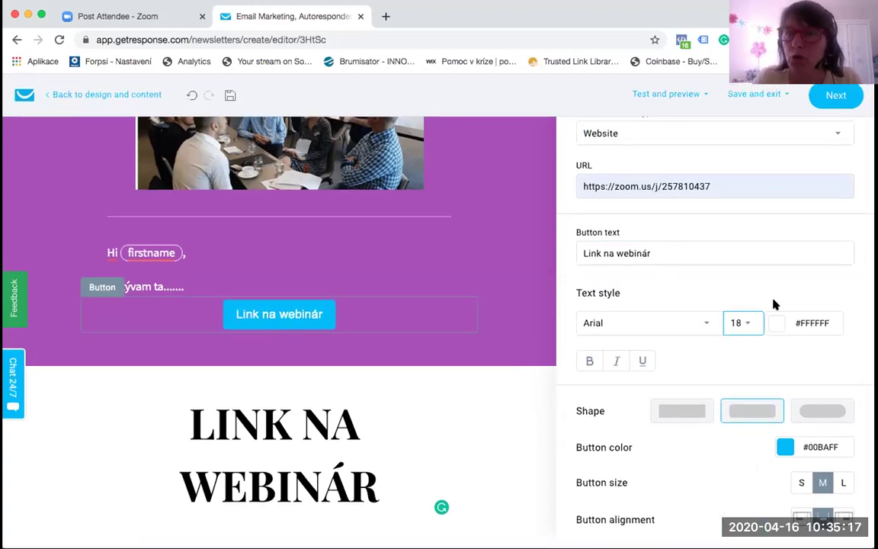
scroll(784, 357, down, 2)
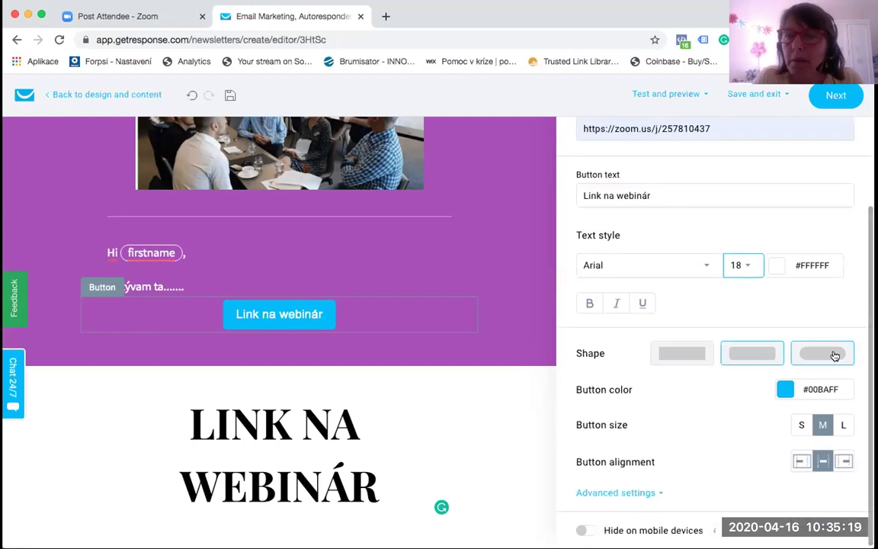
click(676, 352)
click(824, 352)
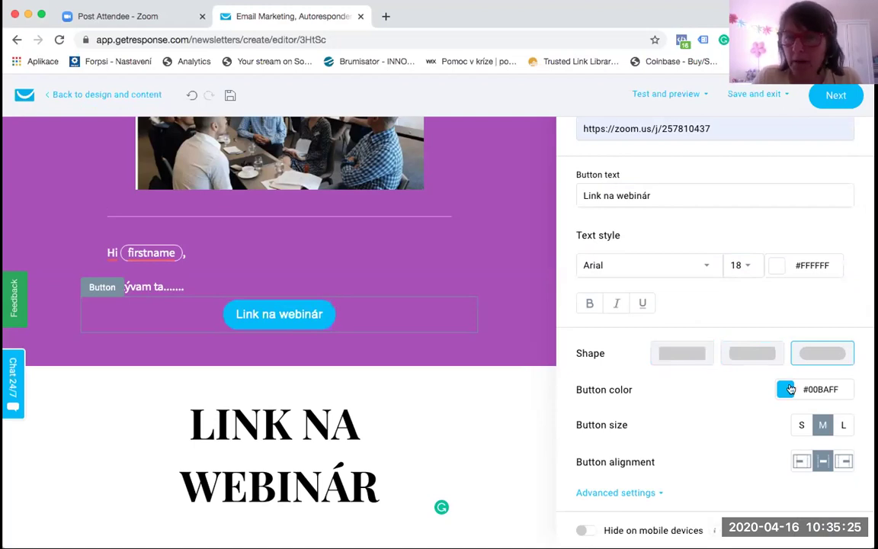
Step: Make the button pink (#F53B7D) and size L, centred after trying left and right alignment
click(788, 390)
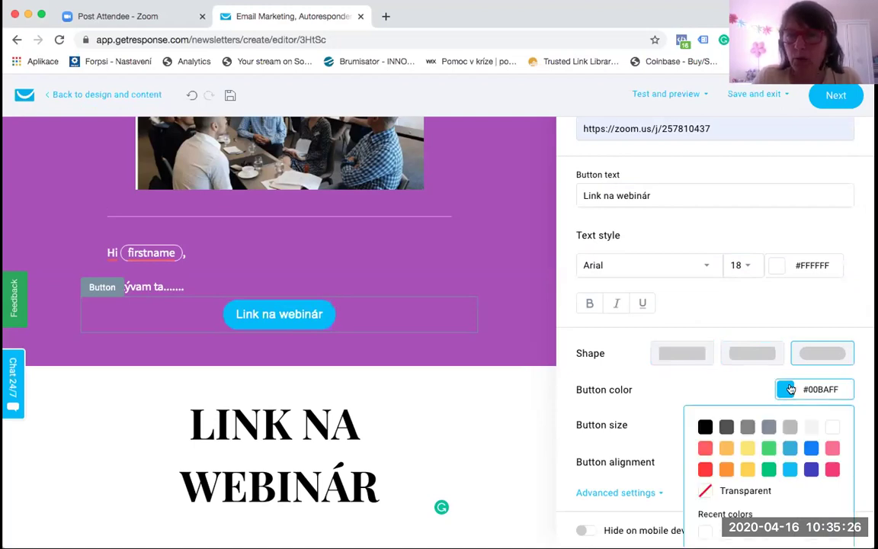
click(830, 468)
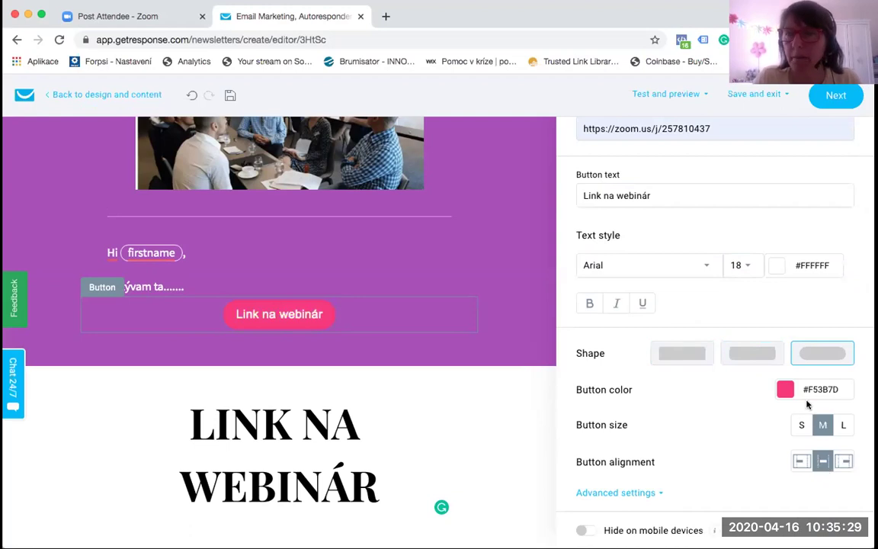
click(844, 425)
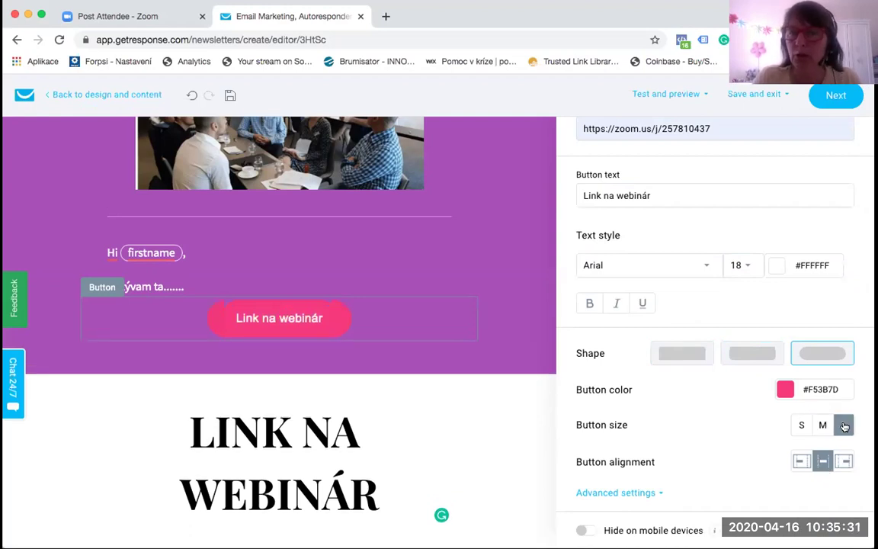
click(799, 462)
click(823, 461)
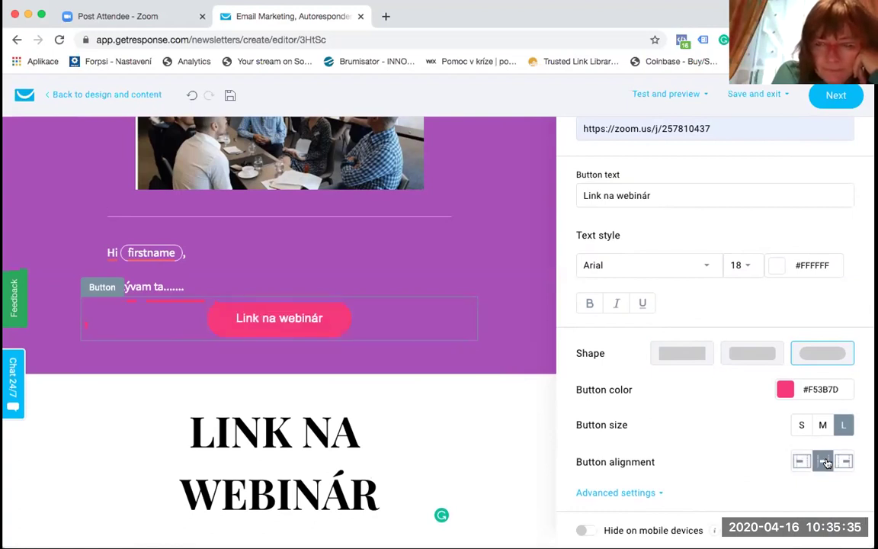
click(844, 462)
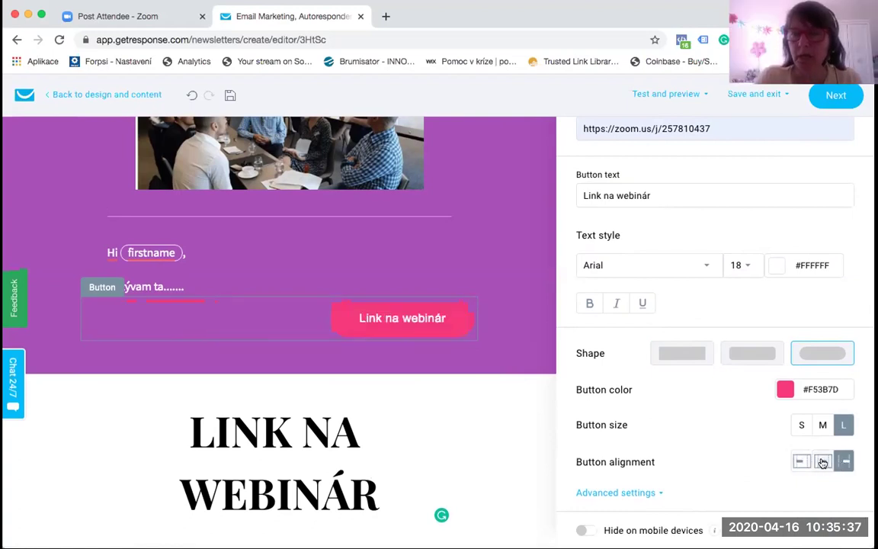
click(823, 462)
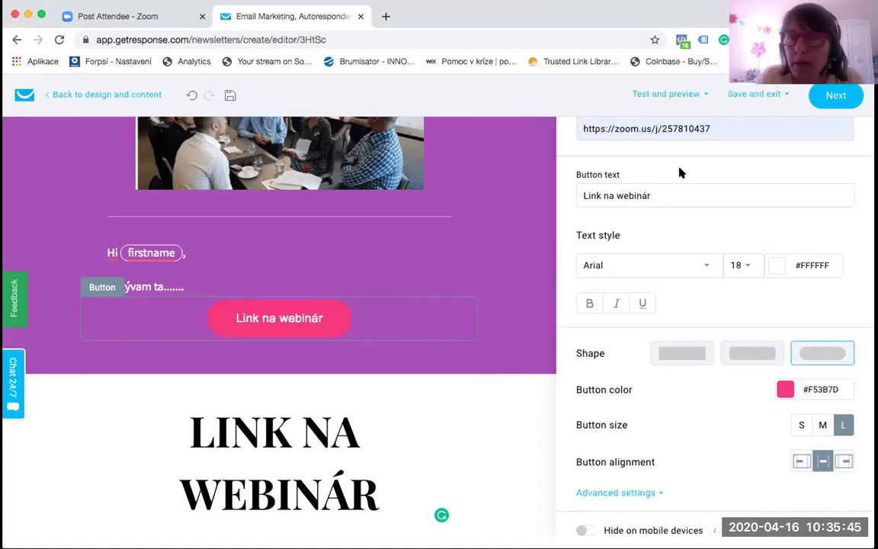
scroll(680, 172, up, 2)
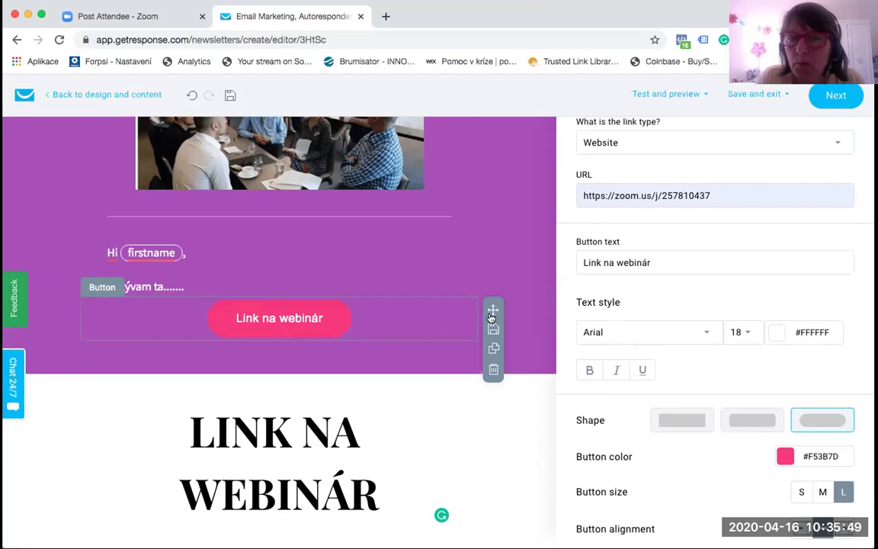
Step: Duplicate the Link na webinár button and move the copy below the LINK NA WEBINÁR heading
click(493, 350)
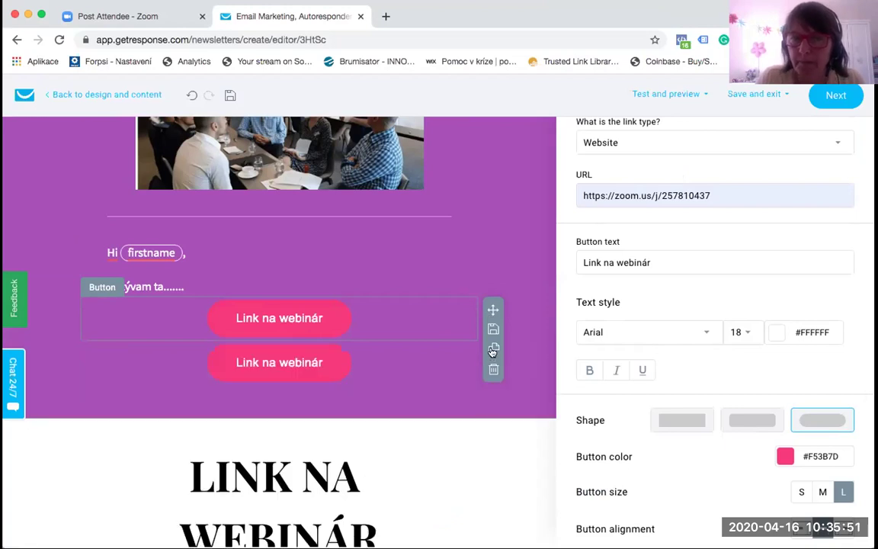
scroll(493, 349, down, 3)
click(405, 255)
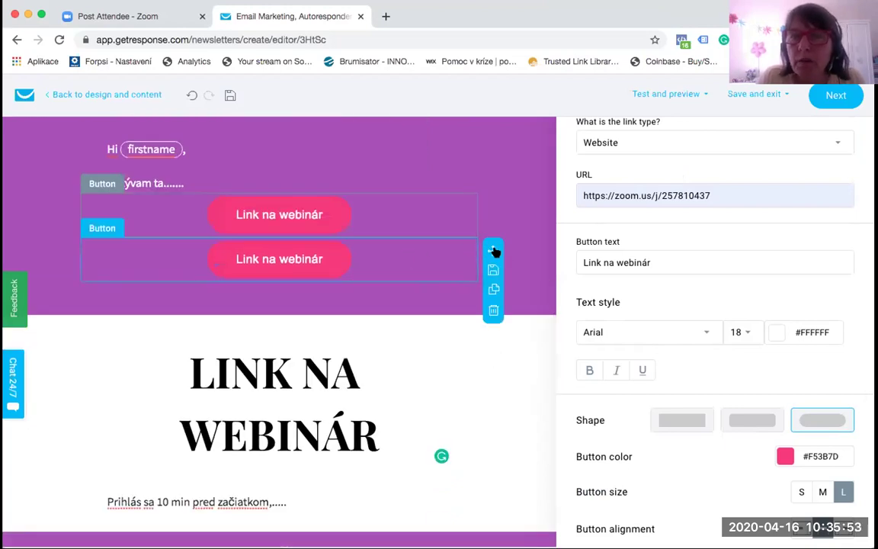
drag(493, 251, 486, 435)
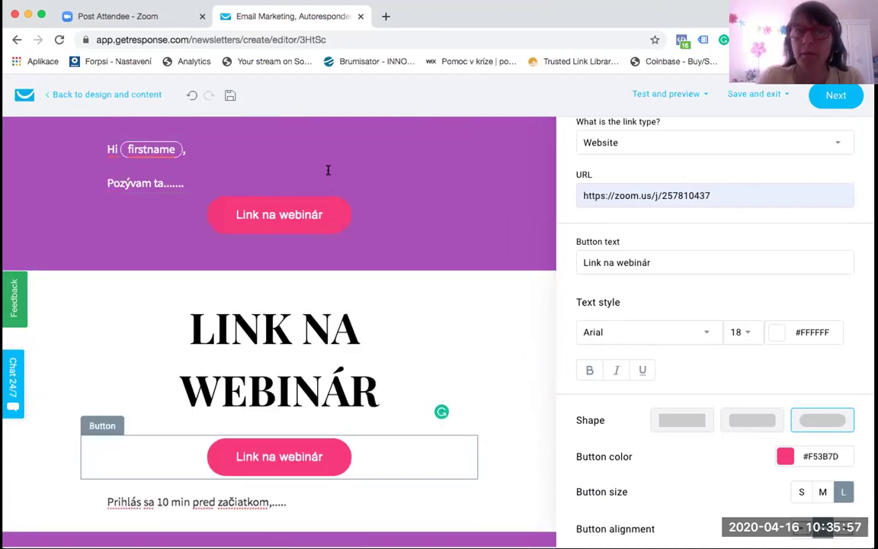
scroll(367, 273, down, 2)
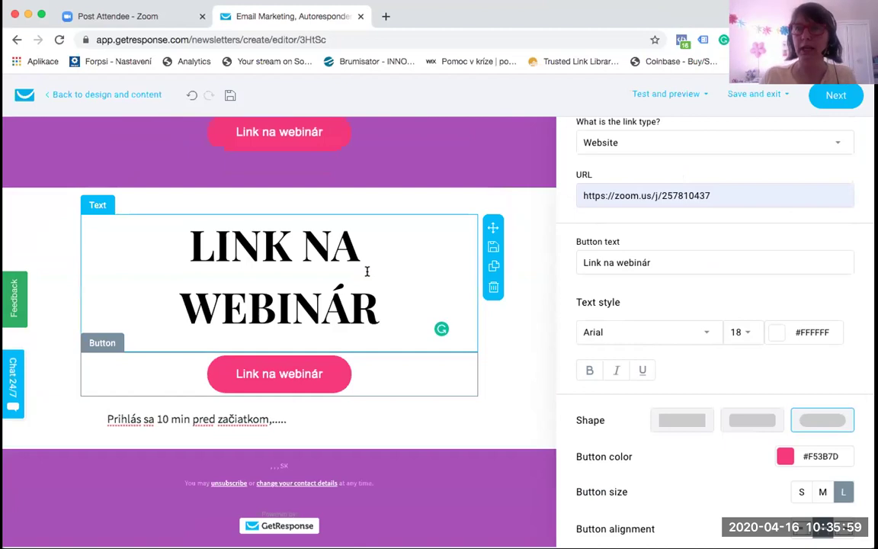
scroll(366, 271, up, 10)
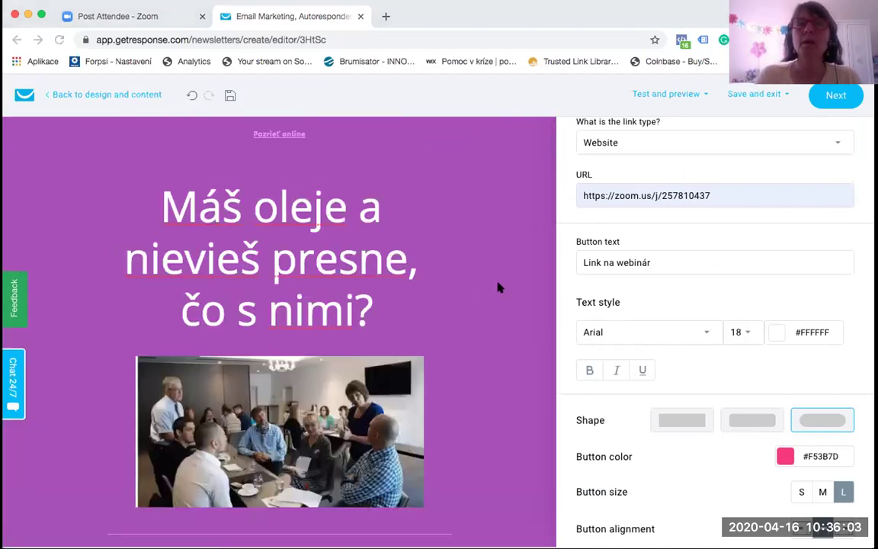
Step: Scroll through the email, inspect the heading text's settings, then return to the basic blocks list
scroll(499, 287, down, 4)
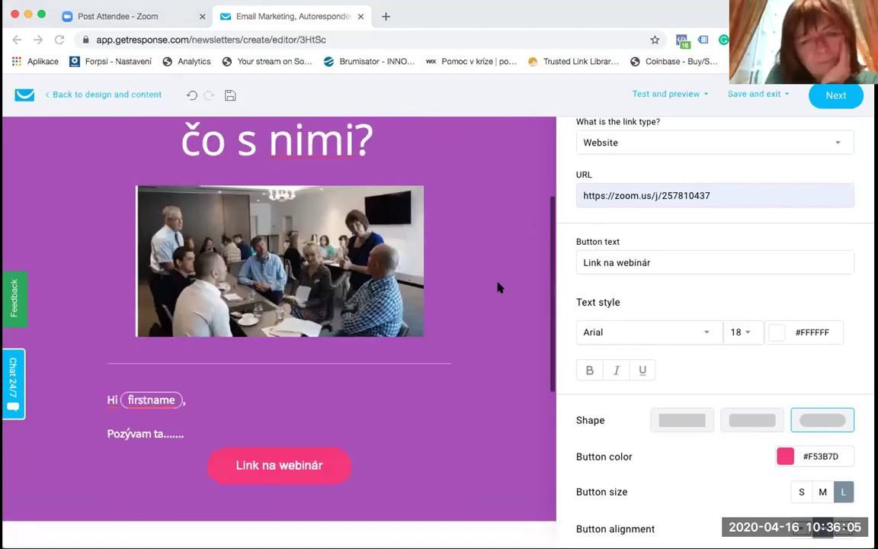
scroll(499, 287, up, 2)
scroll(500, 288, down, 6)
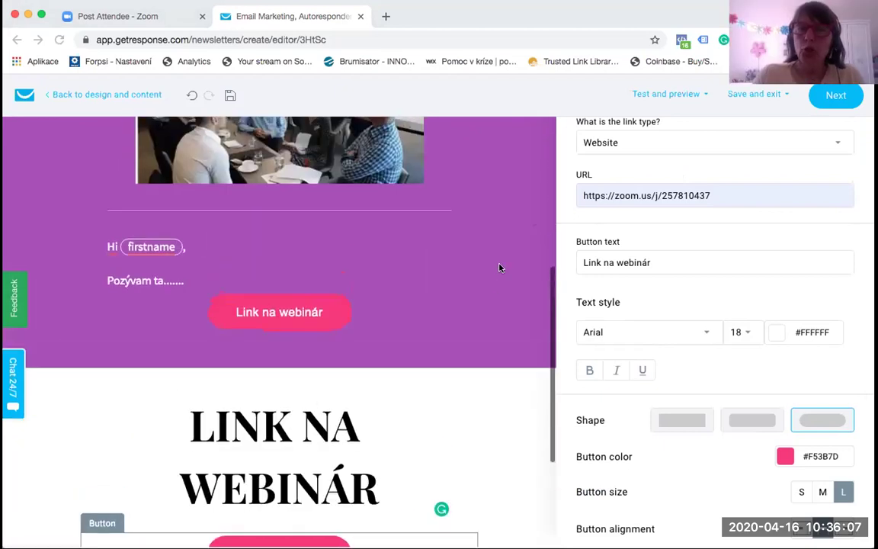
scroll(472, 366, up, 8)
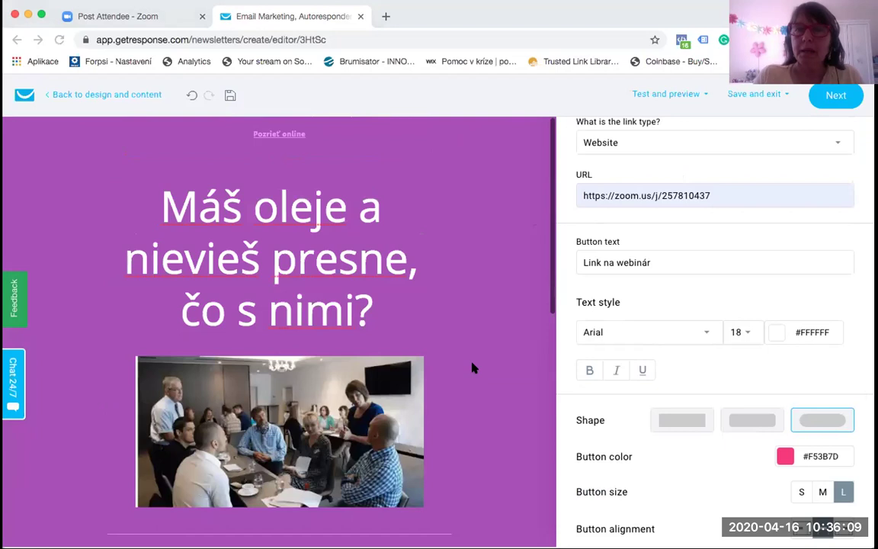
scroll(617, 309, up, 1)
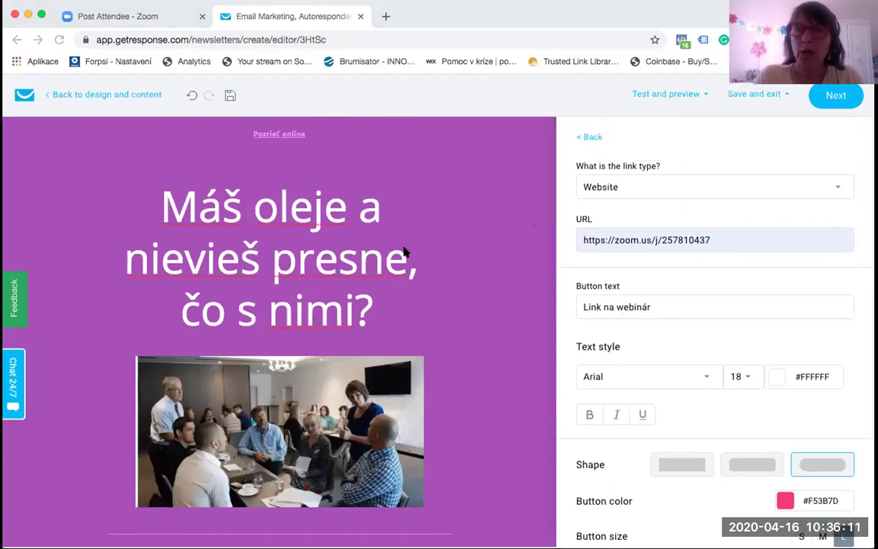
click(311, 249)
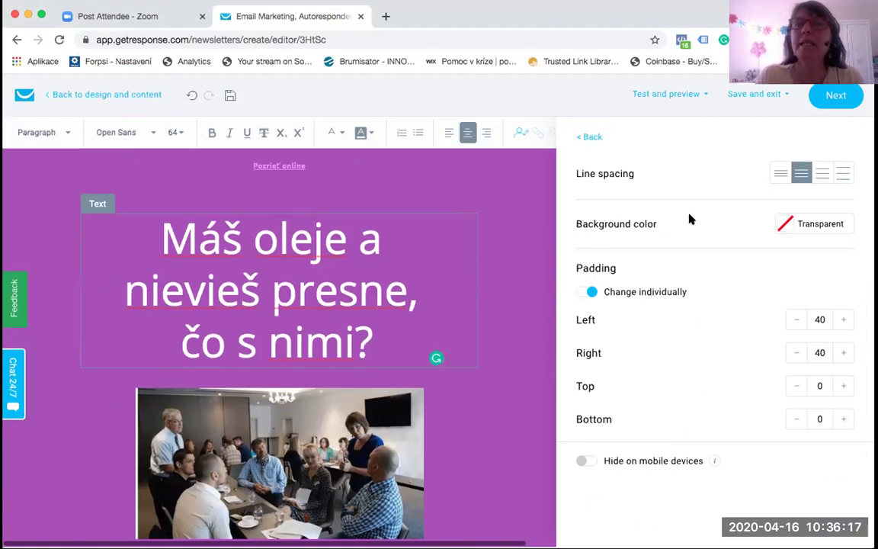
click(590, 137)
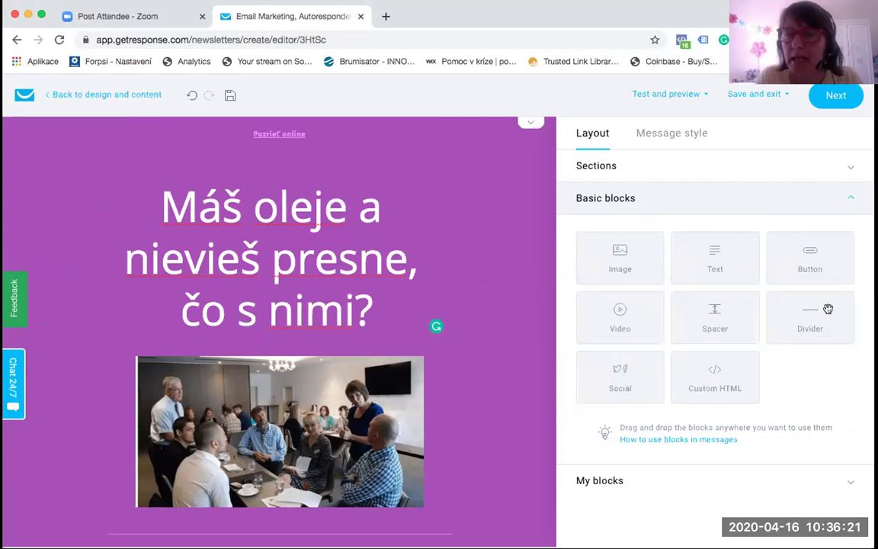
Step: Add a spacer and a Social icons block between the heading and the meeting-room photo
drag(715, 316, 371, 340)
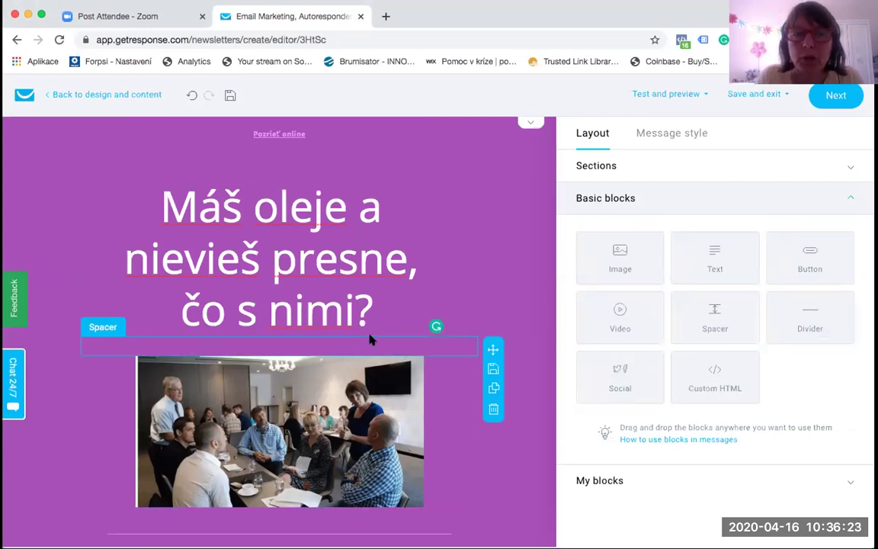
drag(722, 321, 333, 380)
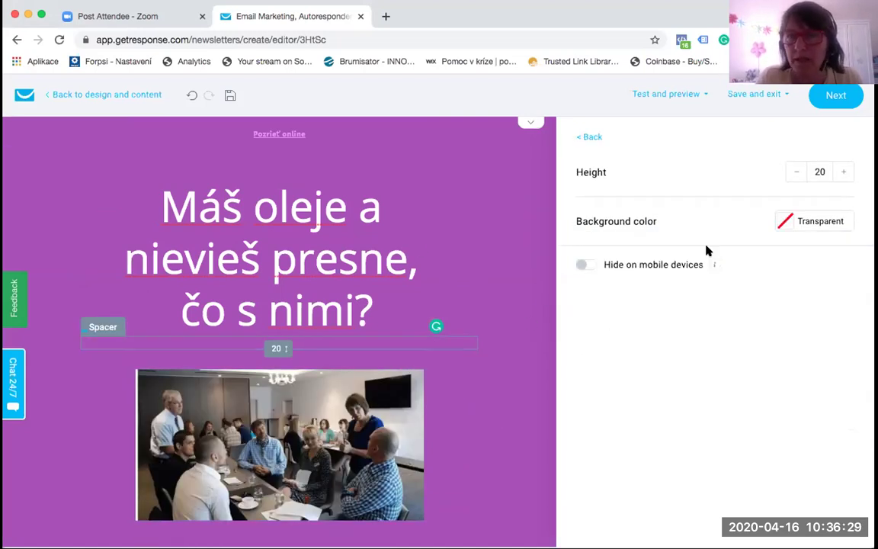
click(589, 137)
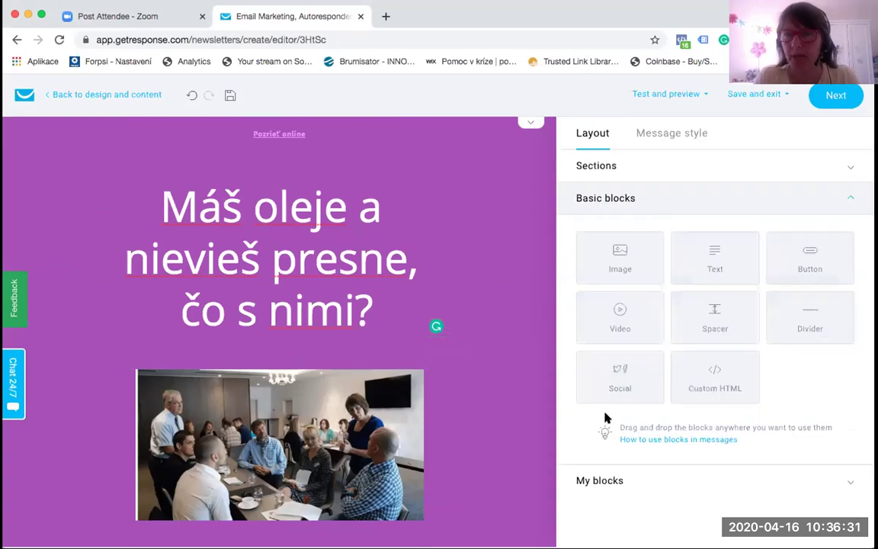
drag(629, 376, 320, 379)
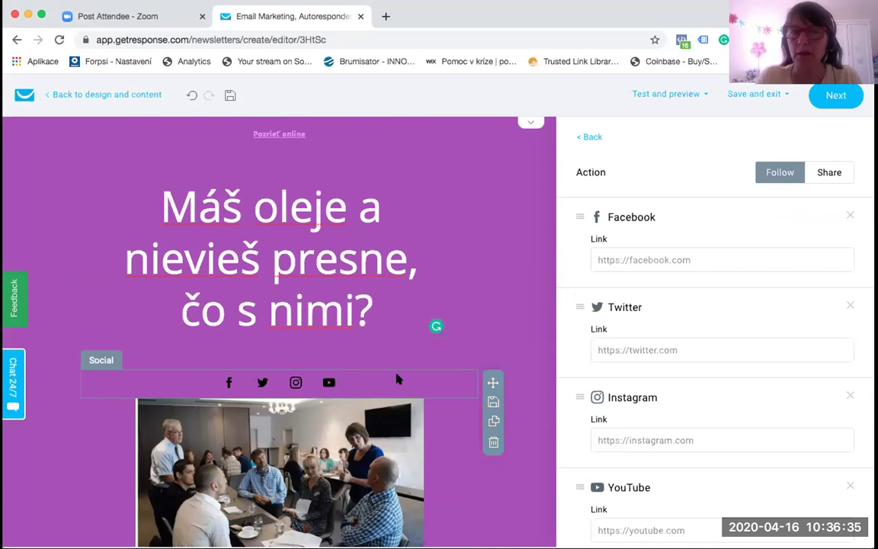
Step: Try a Video block below the heading, then delete it while still empty
click(591, 137)
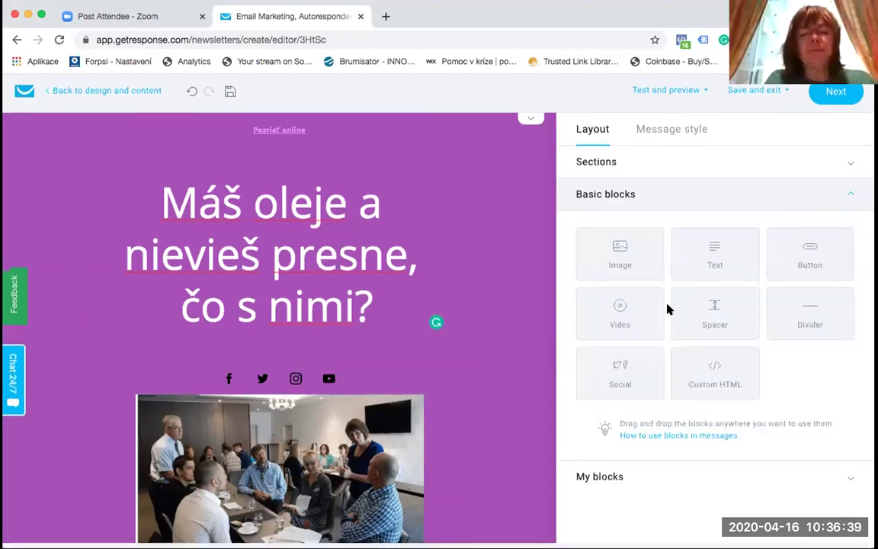
drag(629, 308, 312, 352)
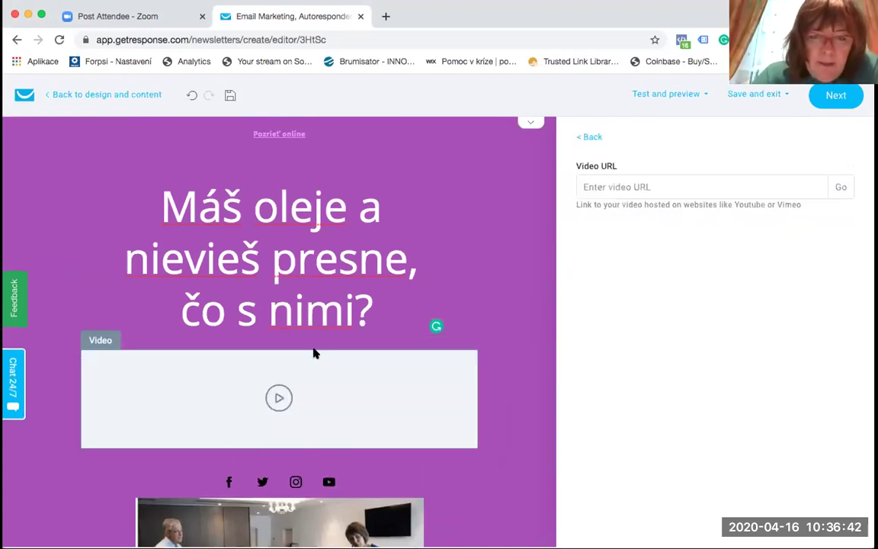
click(630, 189)
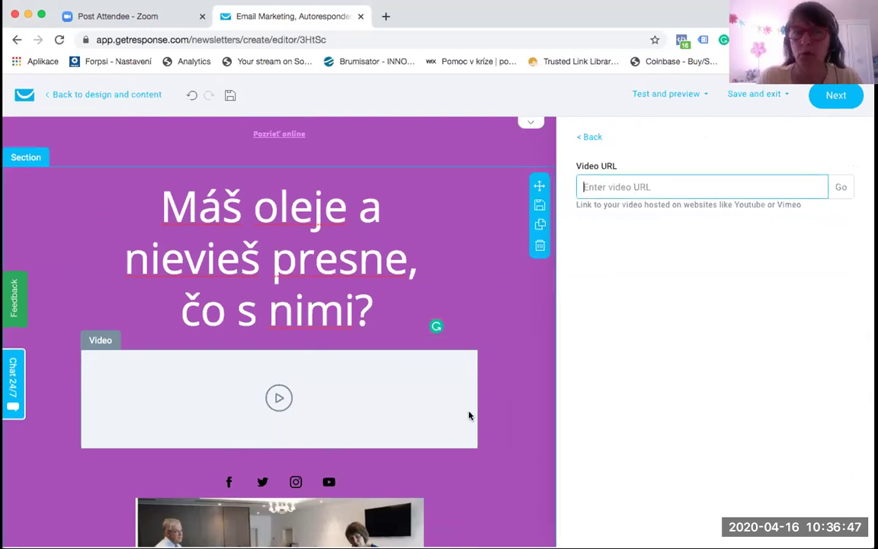
mouse_move(386, 380)
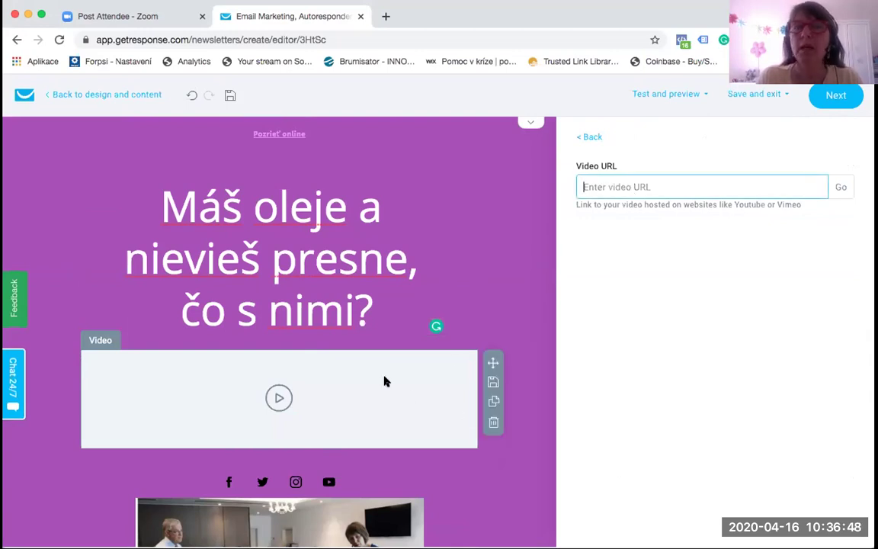
click(492, 421)
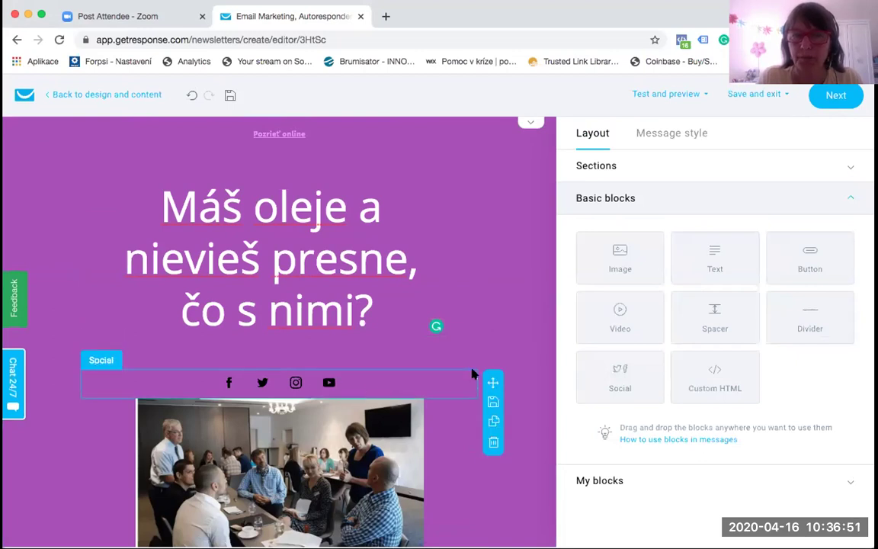
Step: Delete the row of social icons so the photo follows the heading
click(493, 442)
scroll(409, 418, down, 3)
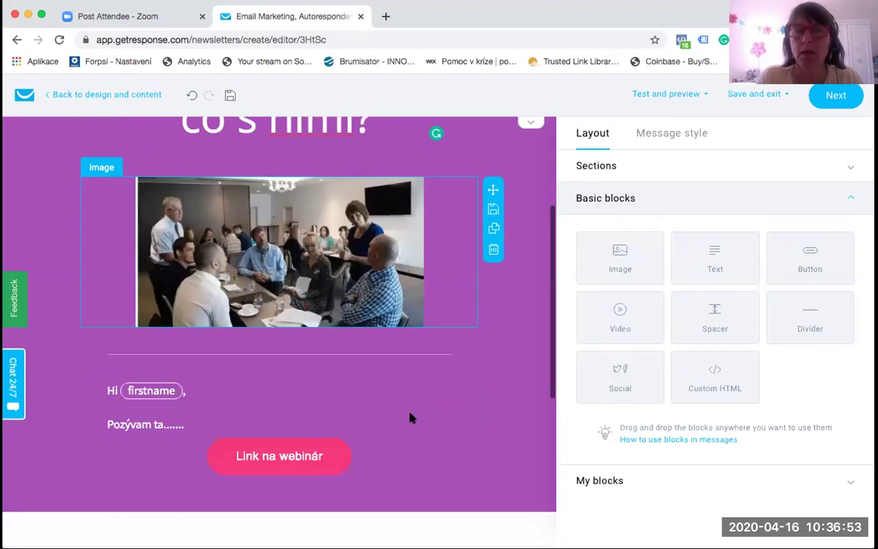
scroll(409, 417, down, 3)
Step: Review the Link na webinár button's settings, including its Zoom meeting link
click(300, 284)
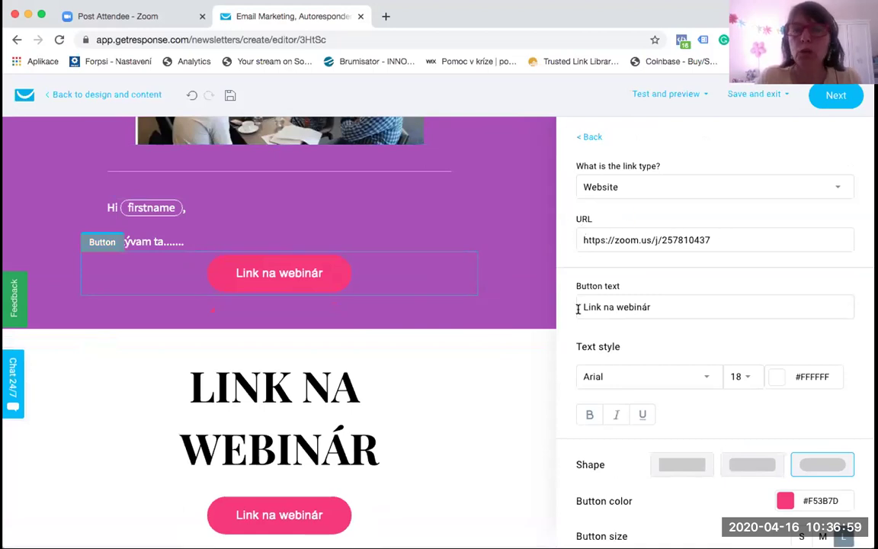
scroll(684, 306, down, 2)
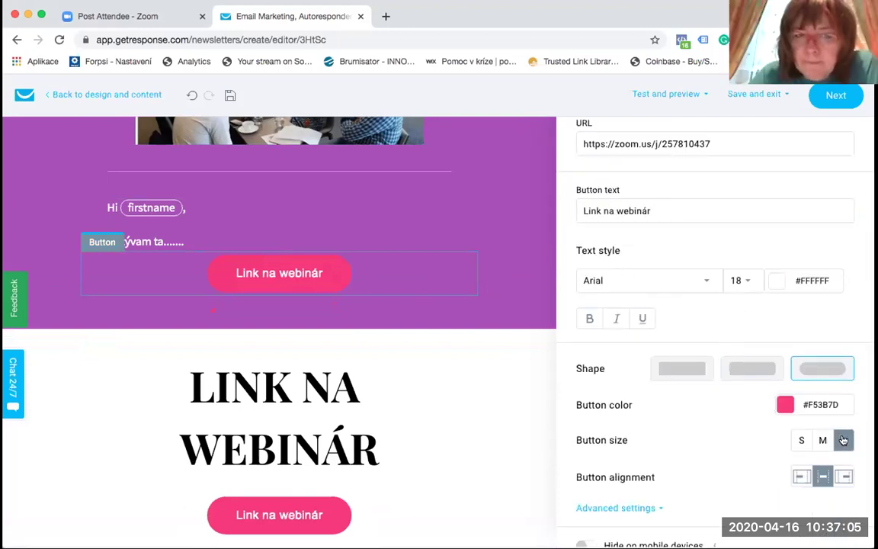
scroll(717, 466, down, 1)
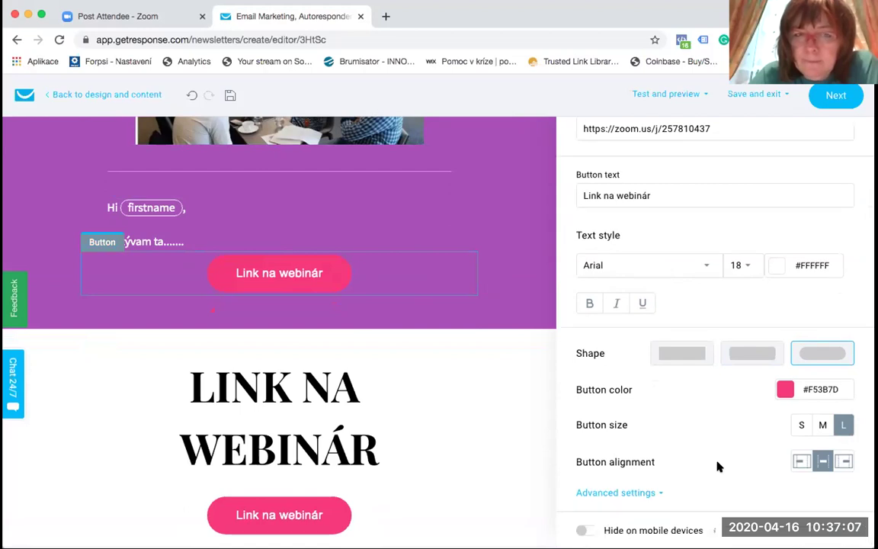
scroll(451, 431, down, 2)
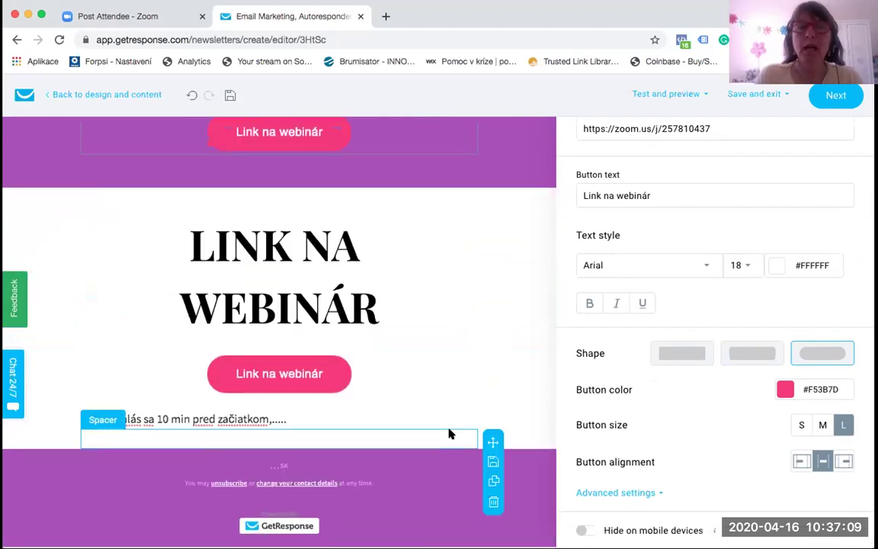
scroll(448, 433, up, 10)
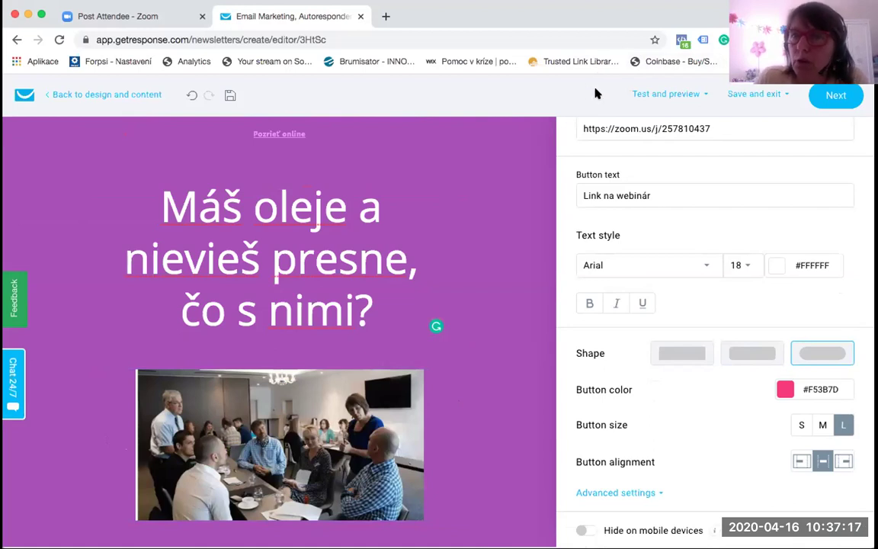
Step: Save the email design as my template named 'pozvánka na webinár'
click(762, 93)
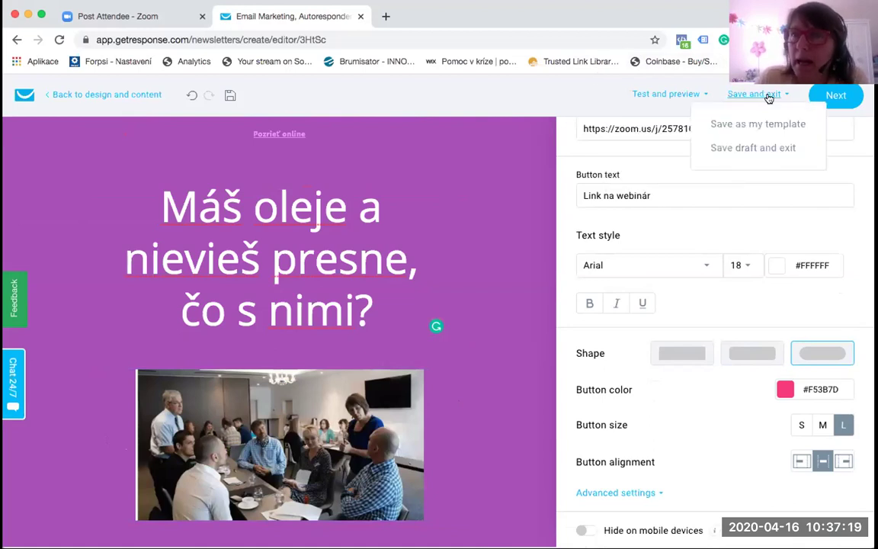
click(779, 123)
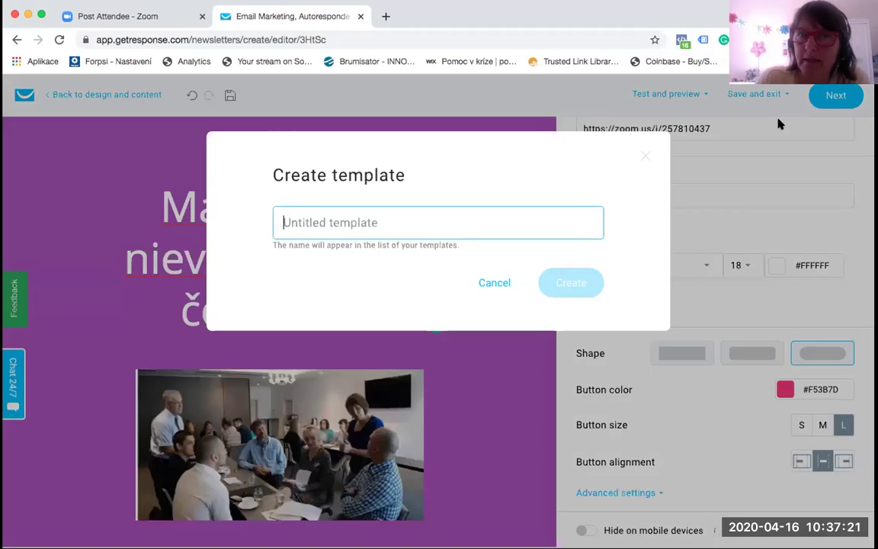
text(pozvánka na webinár)
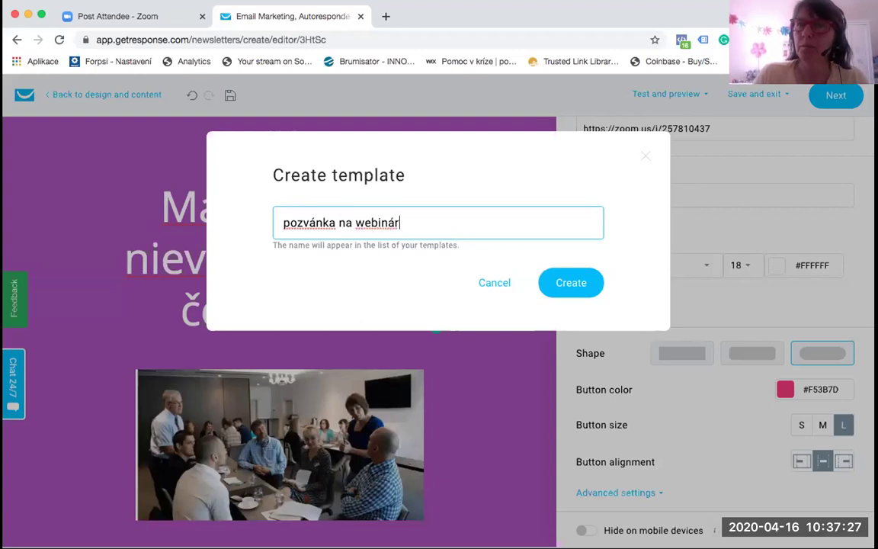
click(567, 280)
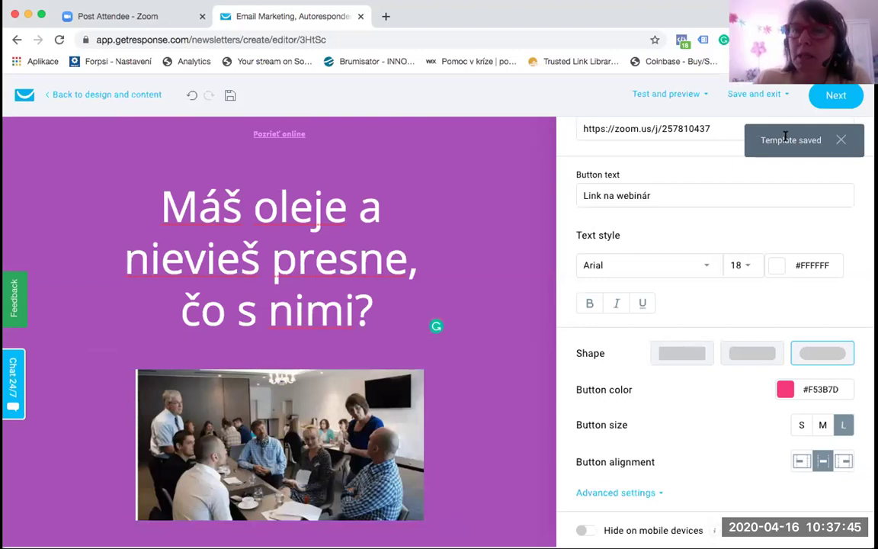
Step: Send a test message of the invitation email to the account's own address
click(683, 94)
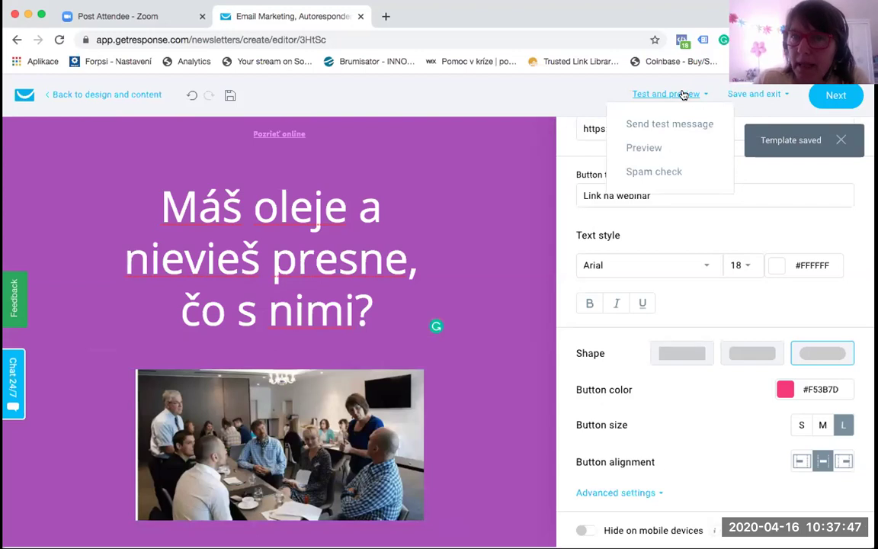
click(682, 122)
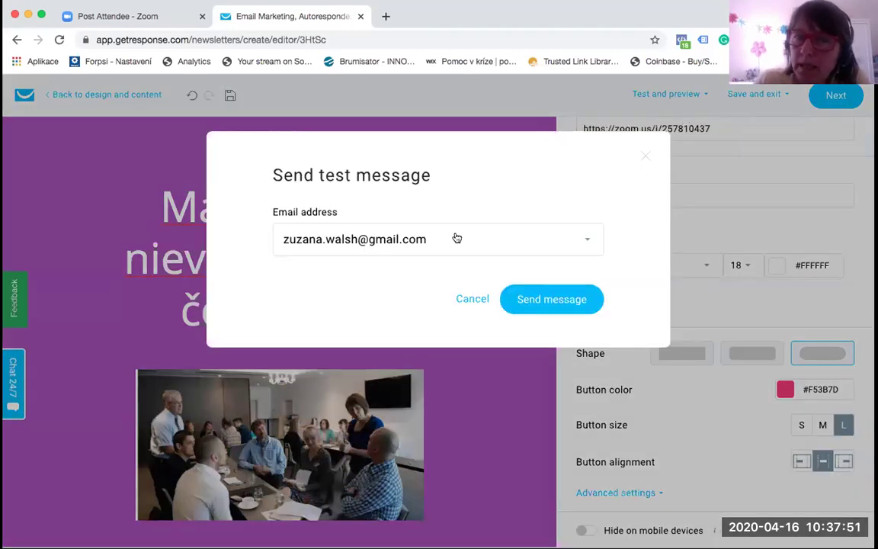
click(536, 297)
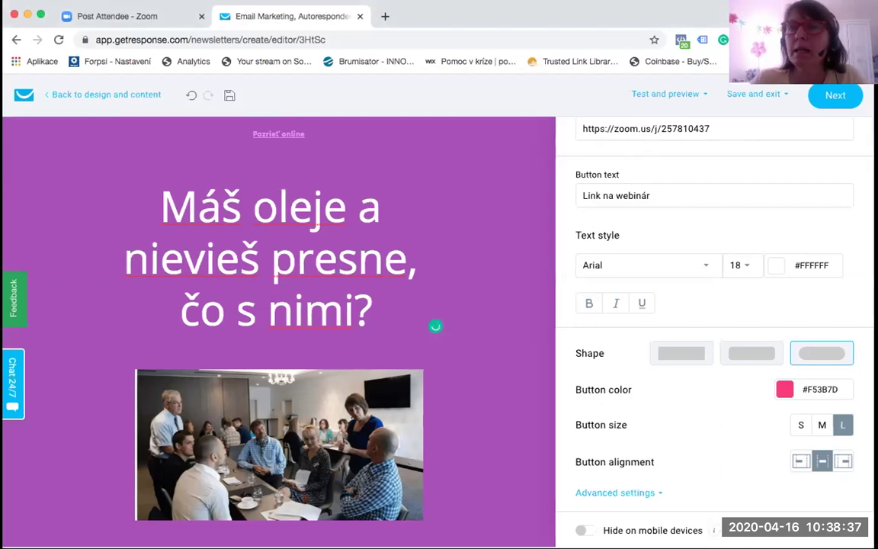
click(801, 96)
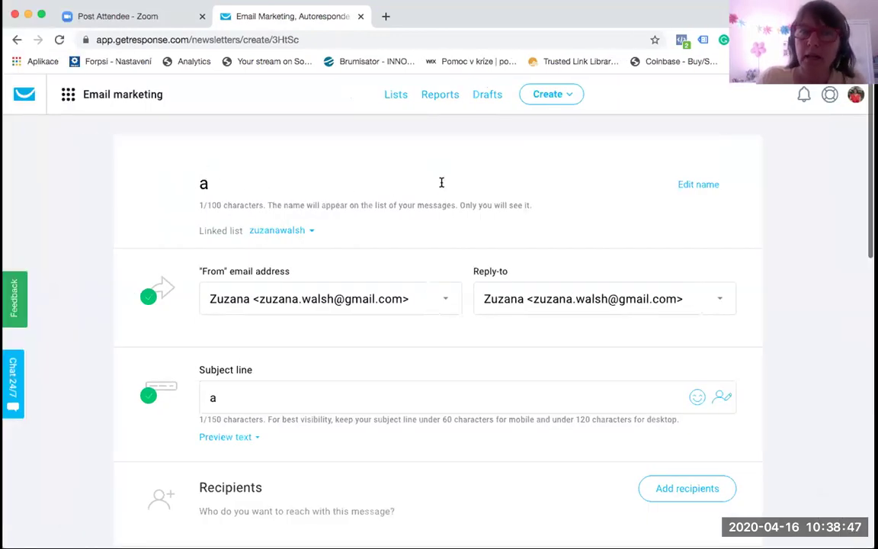
scroll(442, 181, down, 3)
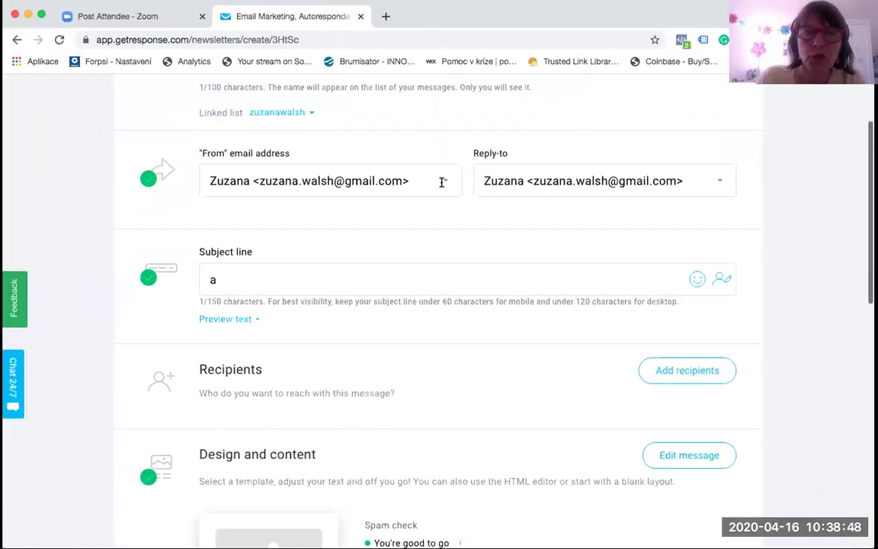
click(309, 116)
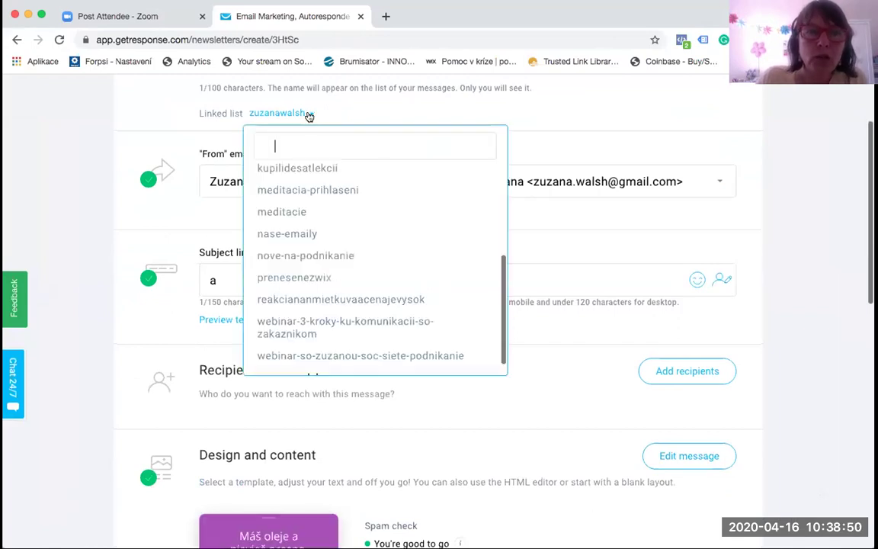
click(309, 232)
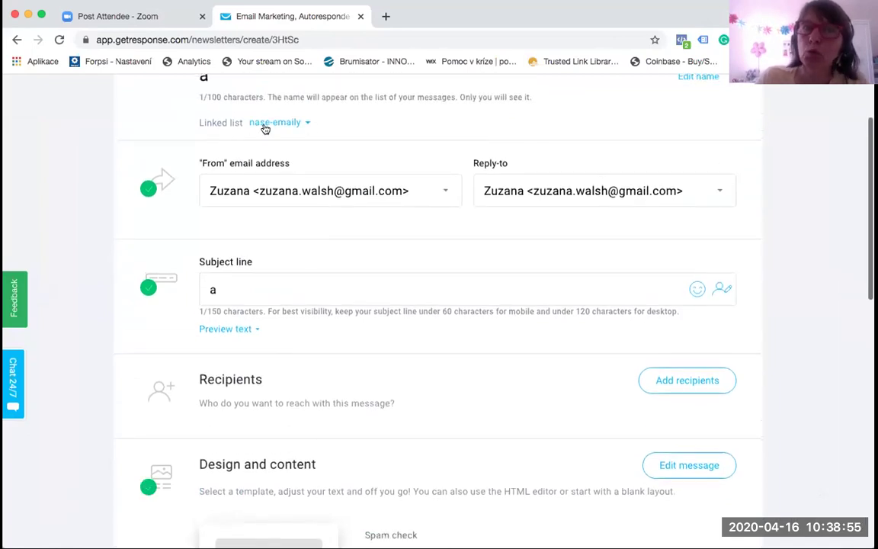
scroll(328, 140, down, 2)
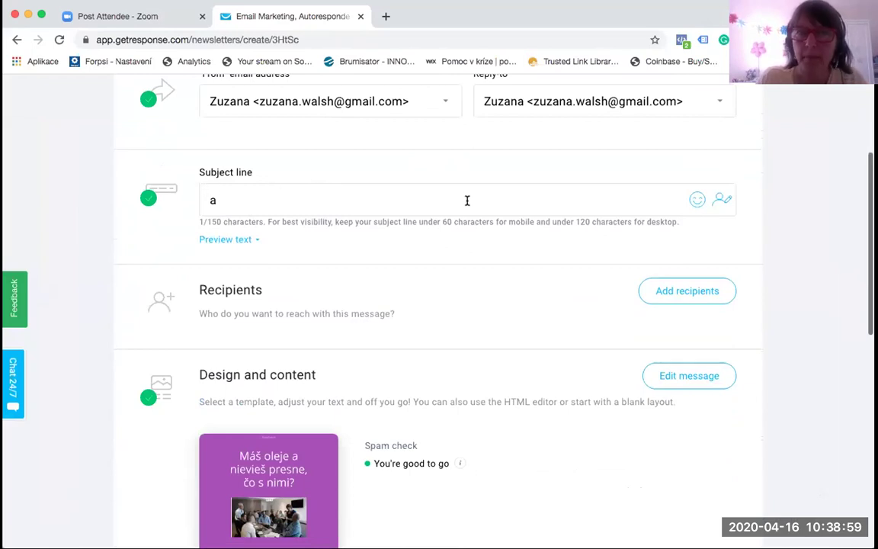
scroll(474, 314, down, 1)
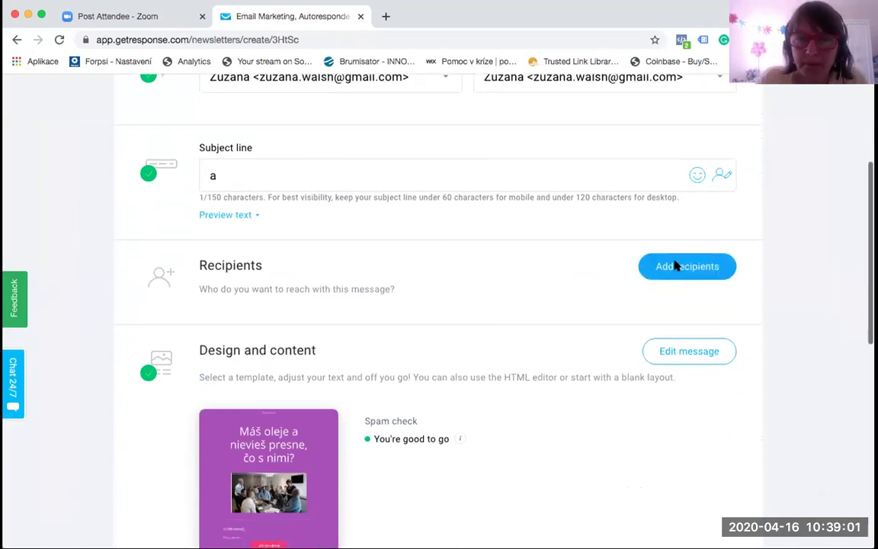
Step: Add the nase-emaily contact list as the message recipients, totalling 2 contacts
click(674, 266)
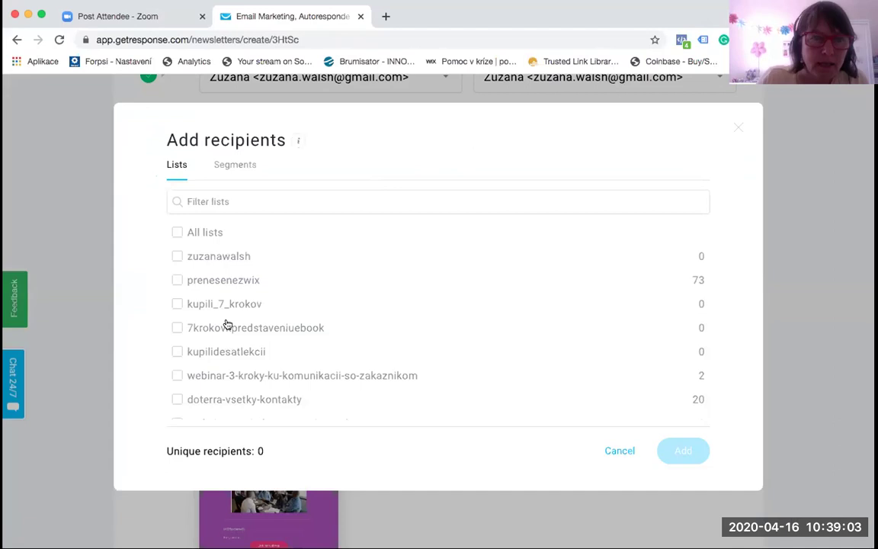
scroll(227, 325, down, 3)
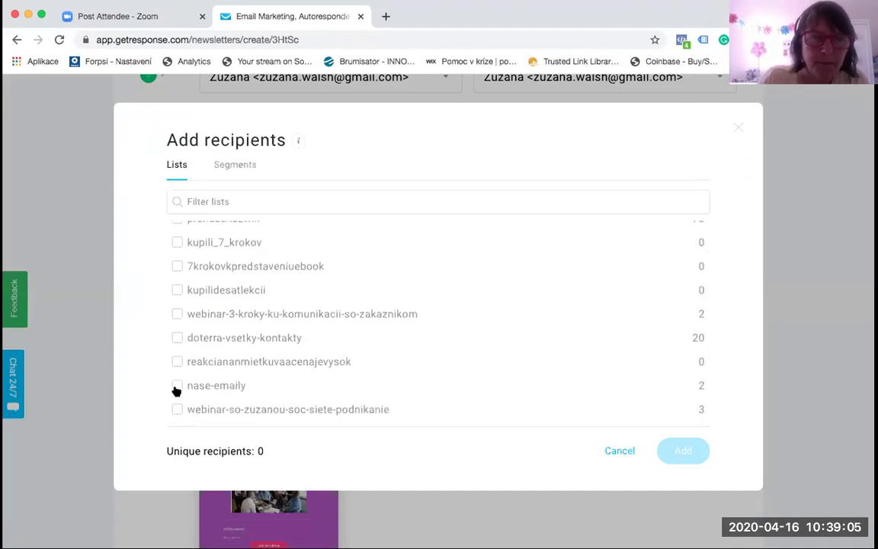
click(177, 386)
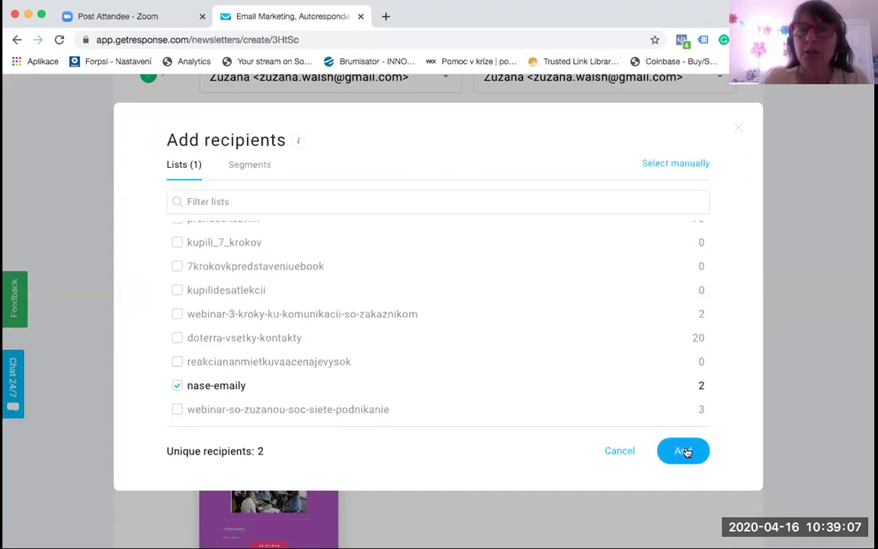
click(738, 129)
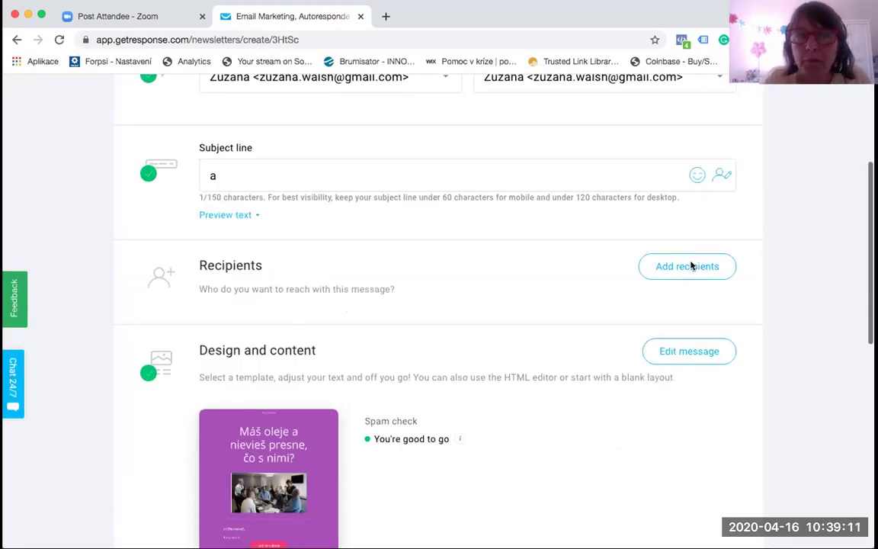
click(272, 304)
scroll(174, 355, down, 3)
click(176, 356)
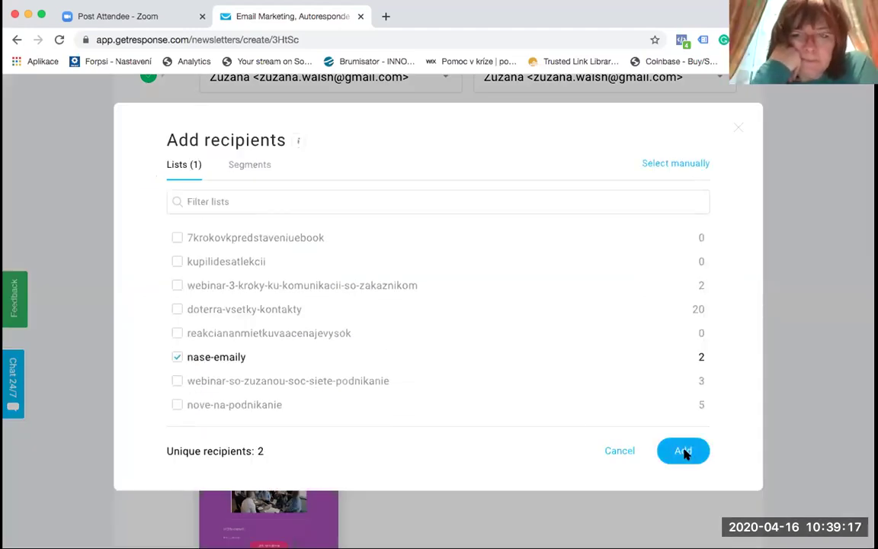
click(683, 451)
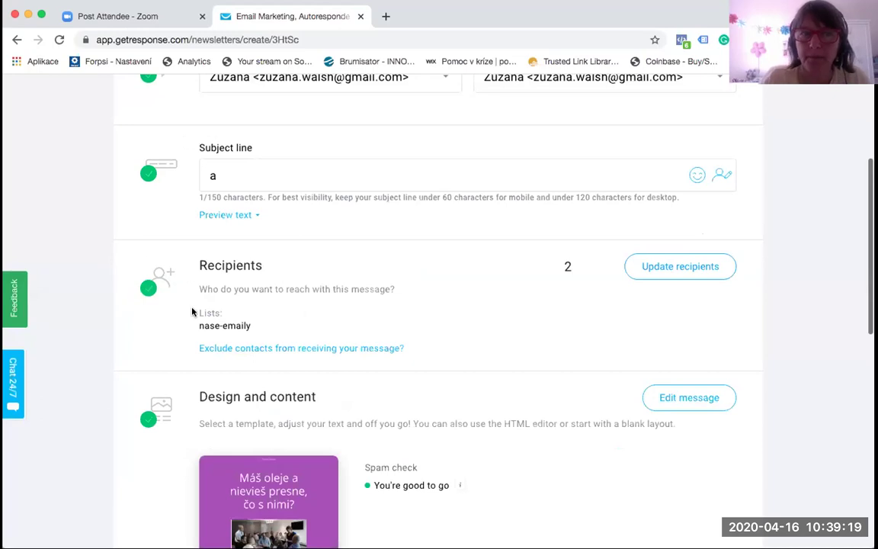
scroll(348, 330, down, 3)
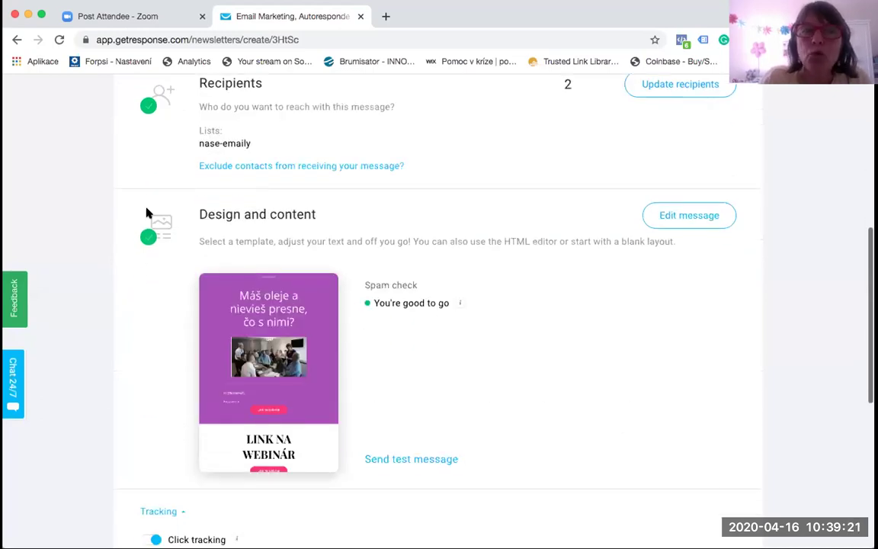
Step: Switch to Schedule for later and pick April 17 as the send date
mouse_move(280, 461)
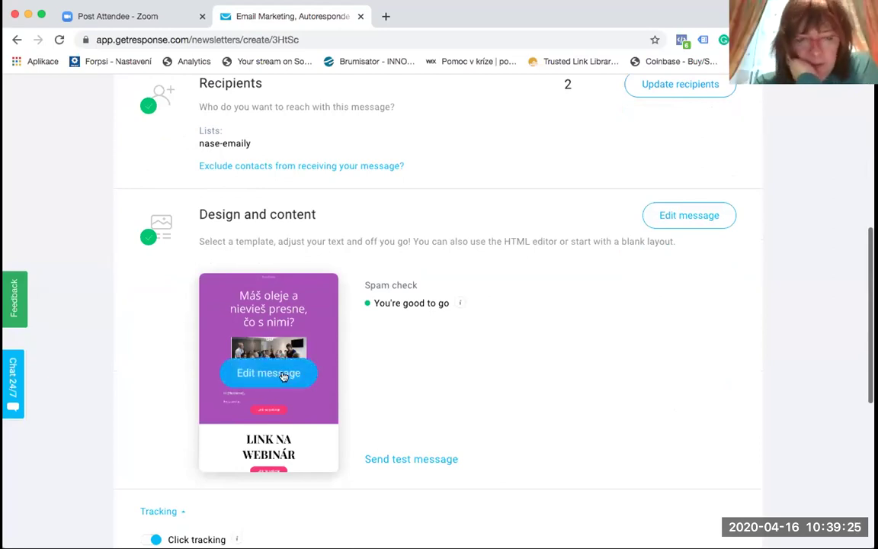
scroll(488, 373, down, 5)
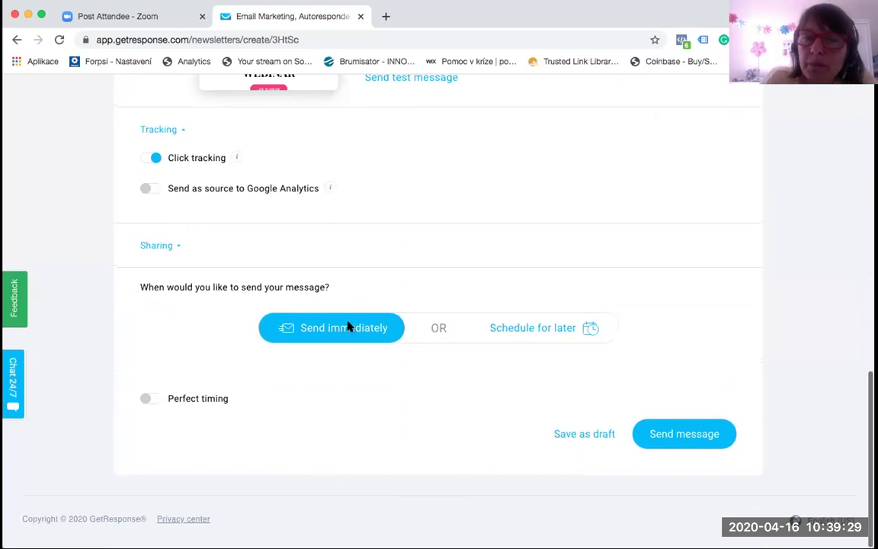
click(527, 329)
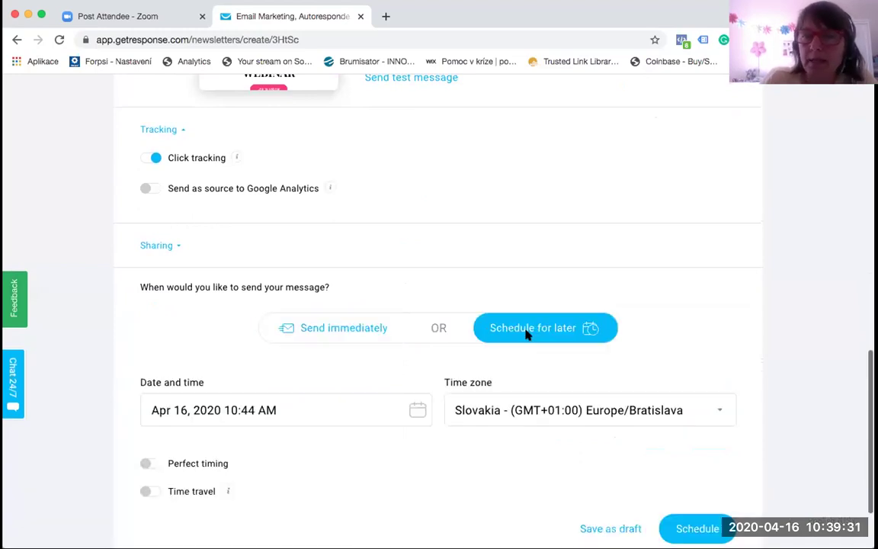
click(253, 410)
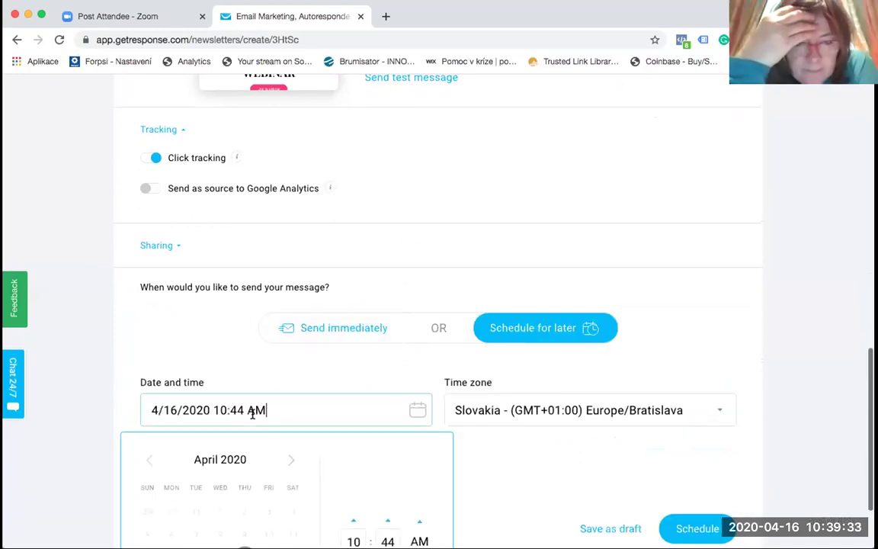
scroll(253, 411, down, 3)
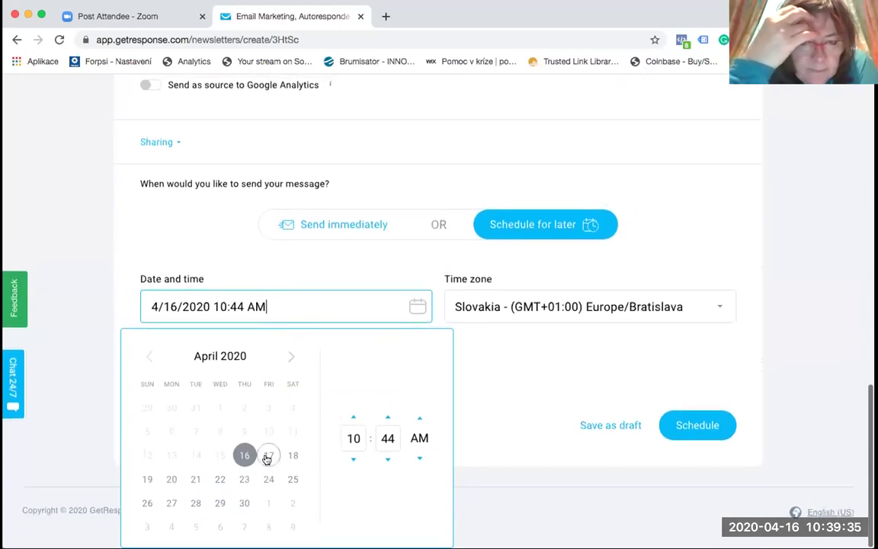
click(268, 455)
Step: Try hour and AM/PM settings, revert to April 16, then send the newsletter immediately
click(353, 459)
click(353, 458)
click(352, 459)
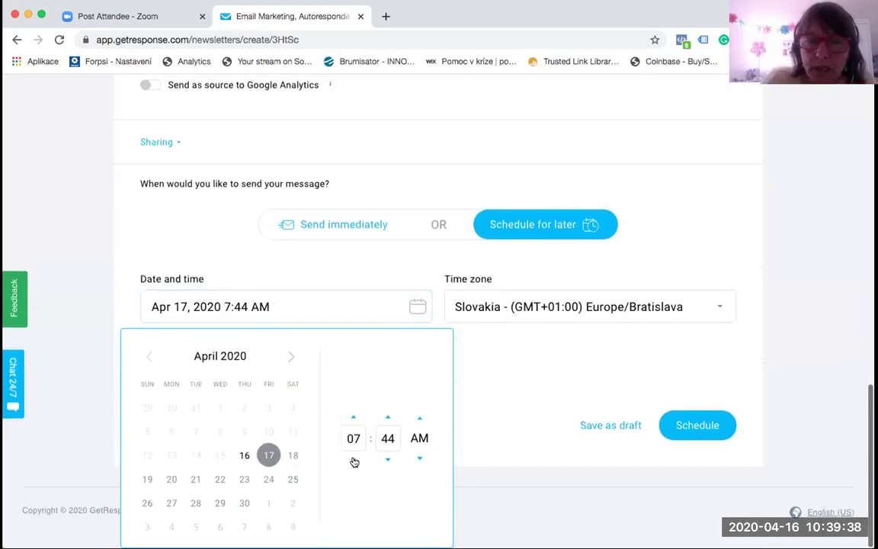
click(353, 417)
click(419, 419)
click(419, 421)
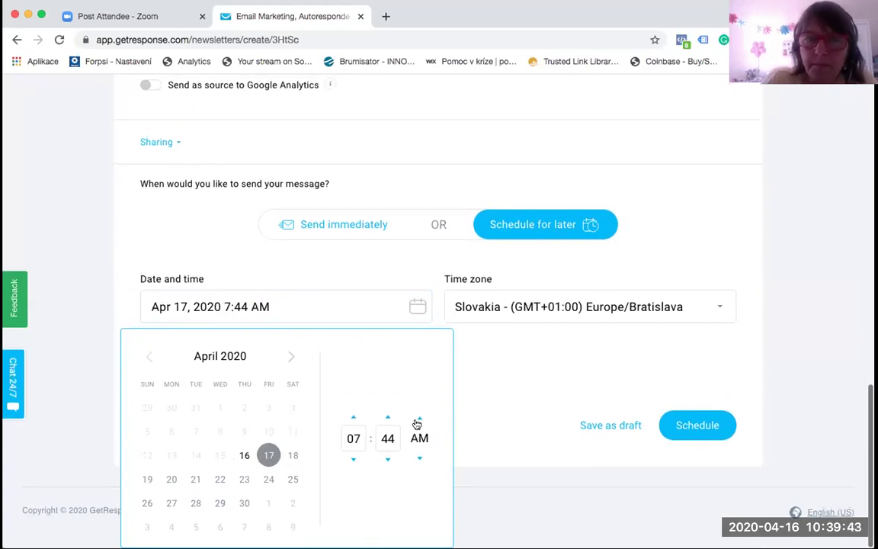
click(244, 455)
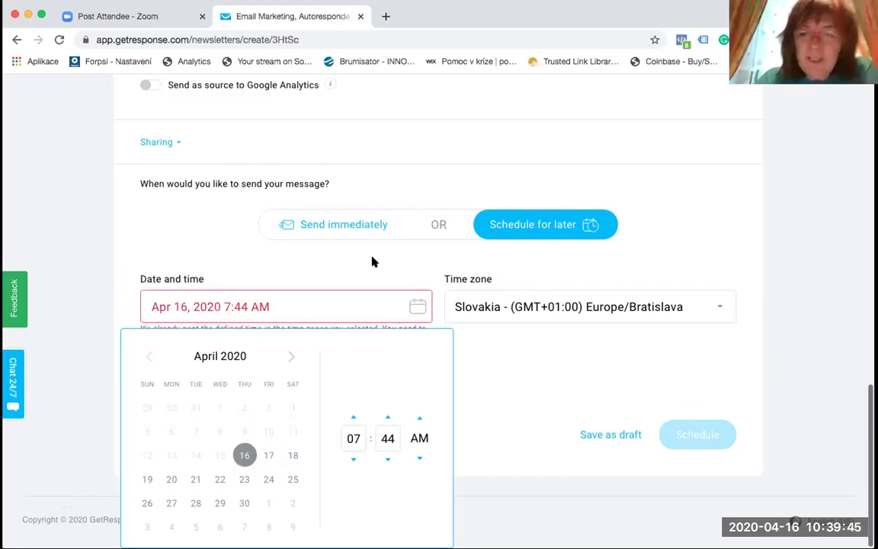
click(508, 381)
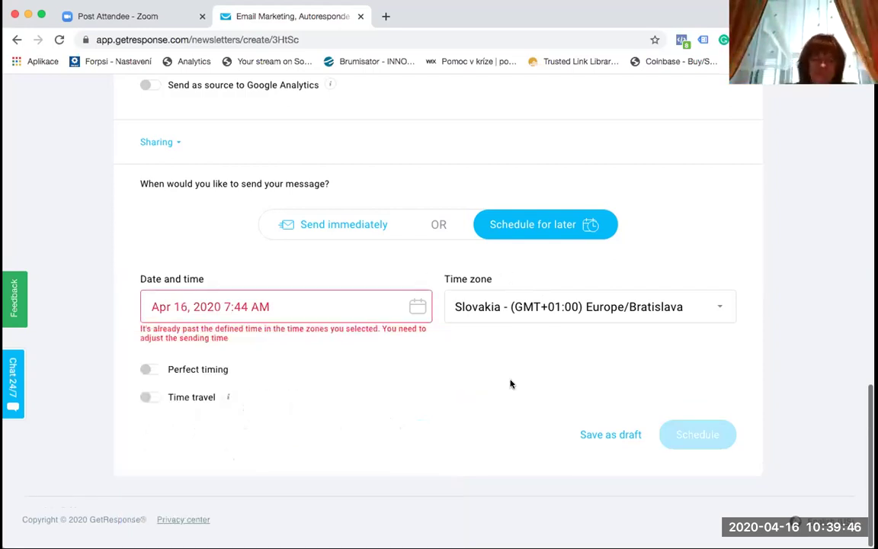
click(344, 224)
click(674, 439)
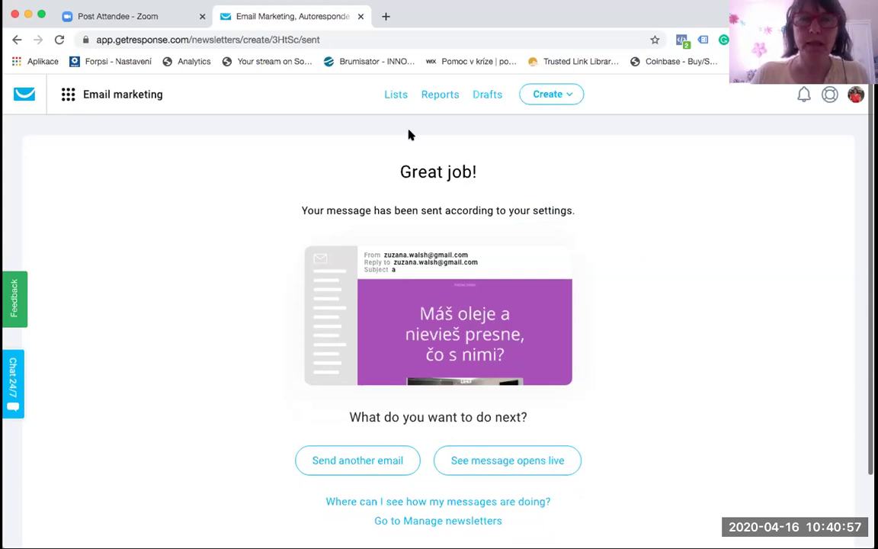
Step: Once the Great job confirmation appears, open the GetResponse tools menu
click(68, 94)
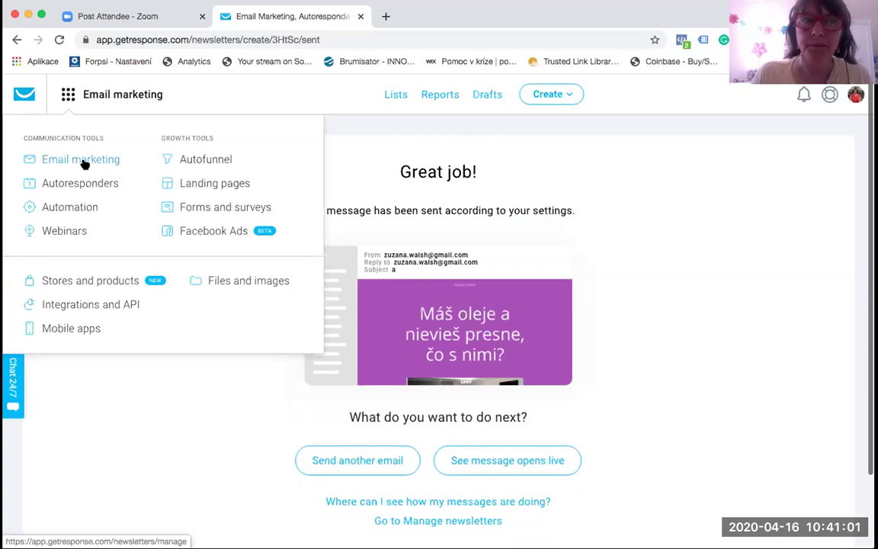
Step: Check the Email marketing newsletter list and its row actions, then show My templates
click(84, 161)
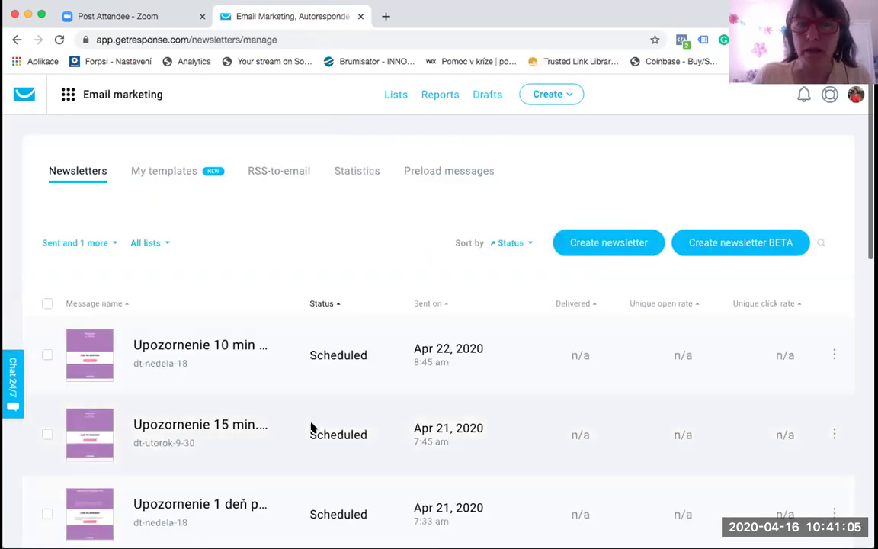
scroll(312, 425, down, 5)
scroll(311, 424, down, 2)
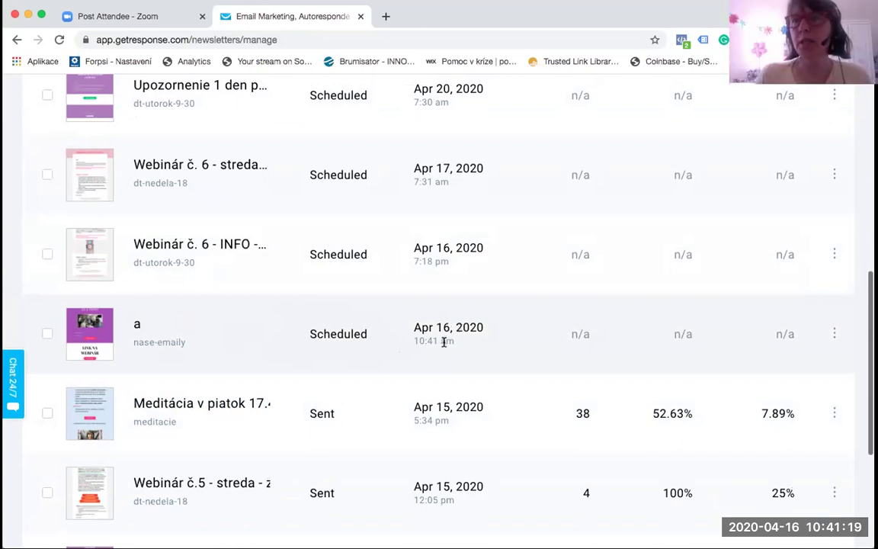
click(834, 333)
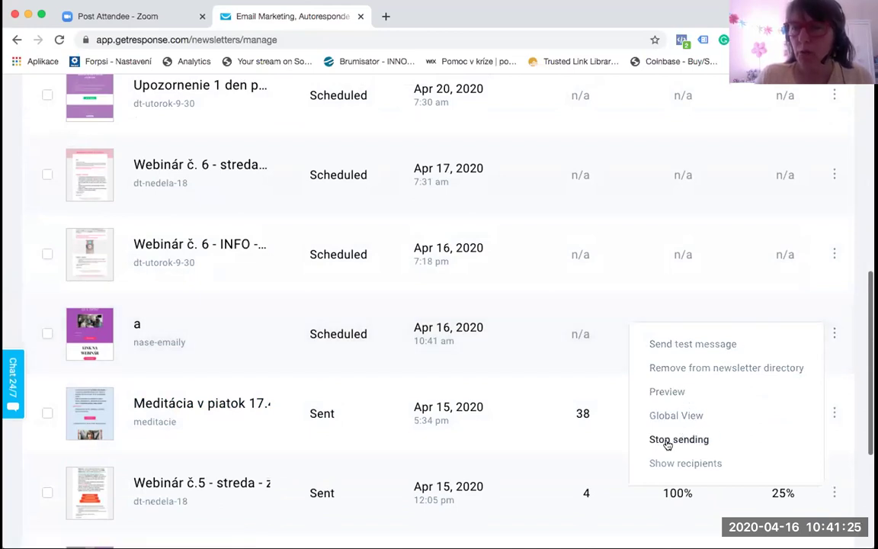
scroll(518, 333, up, 7)
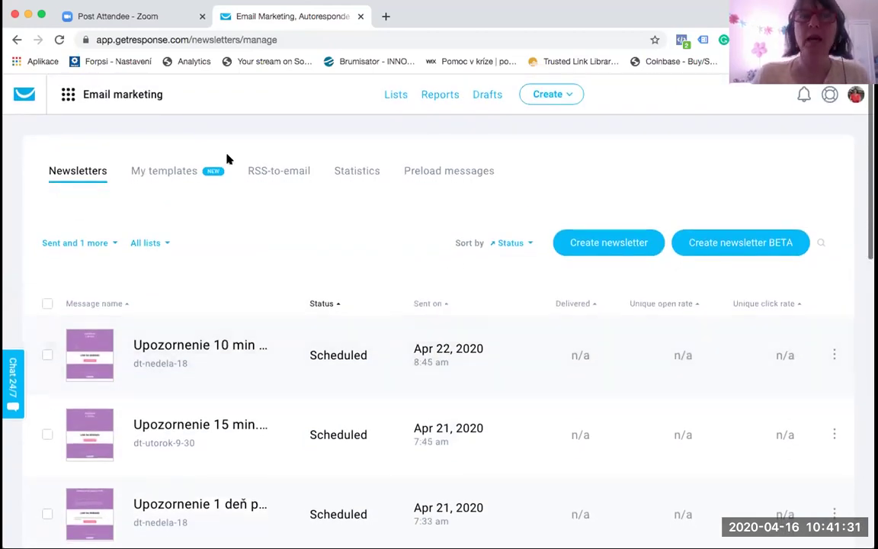
click(164, 170)
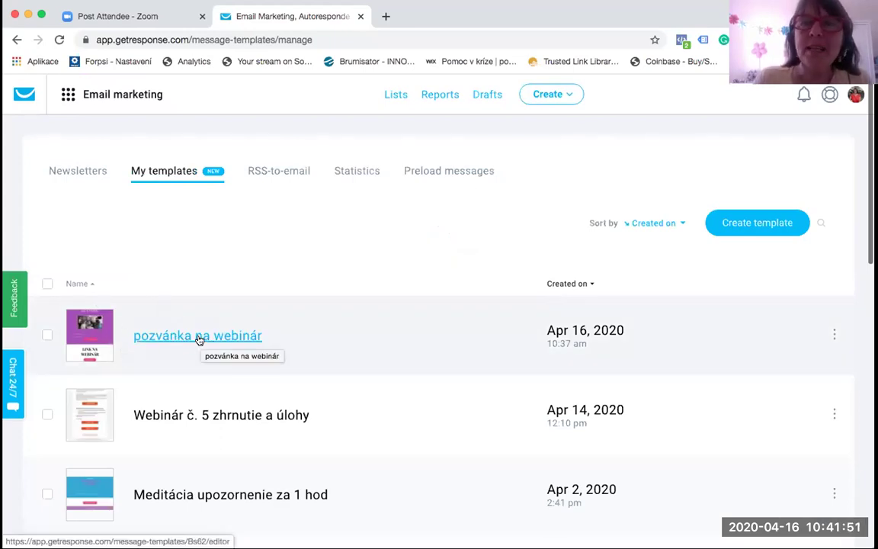
Step: Browse the saved templates, from 'pozvánka na webinár' down to 'Webinár č. 5 zhrnutie a úlohy'
scroll(196, 336, down, 3)
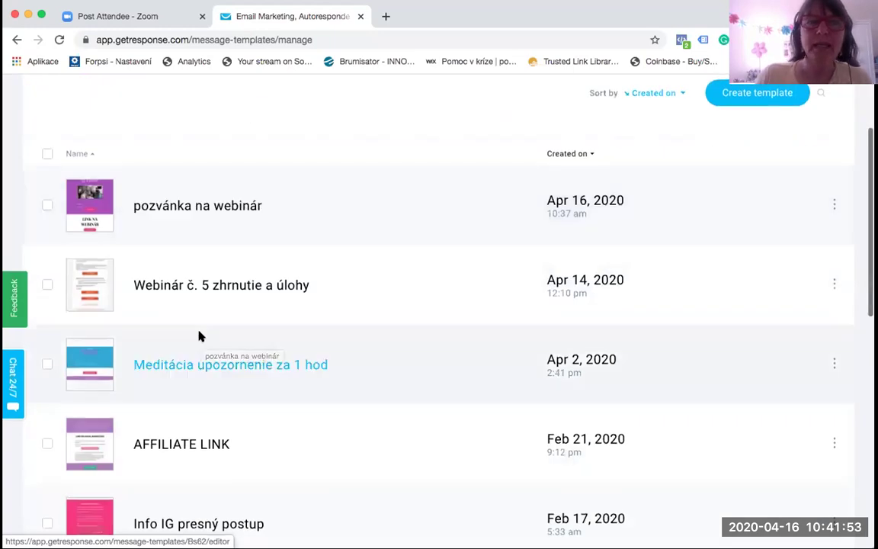
scroll(310, 396, down, 3)
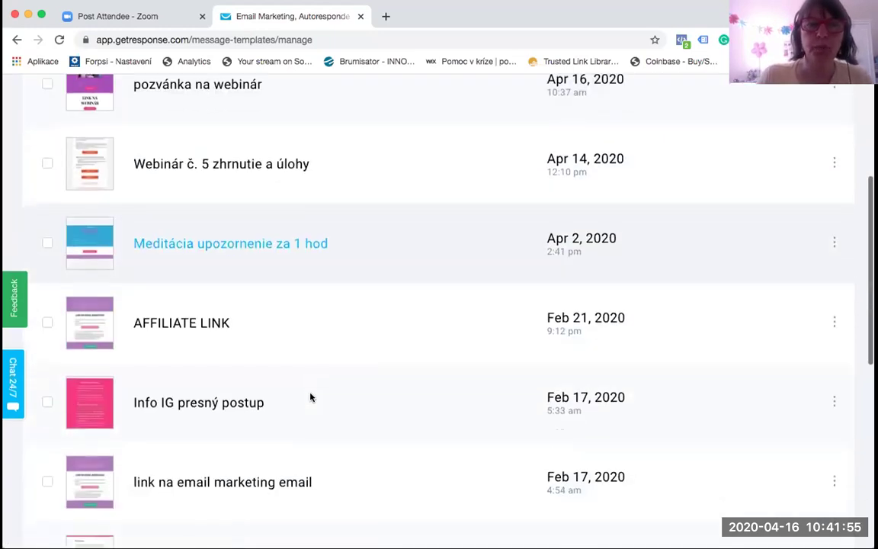
scroll(281, 430, down, 3)
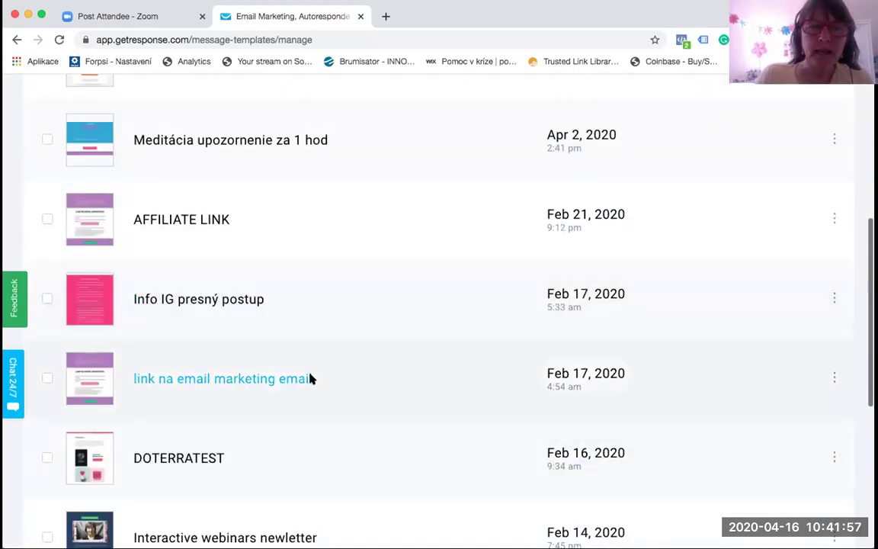
scroll(298, 428, down, 3)
scroll(329, 458, down, 2)
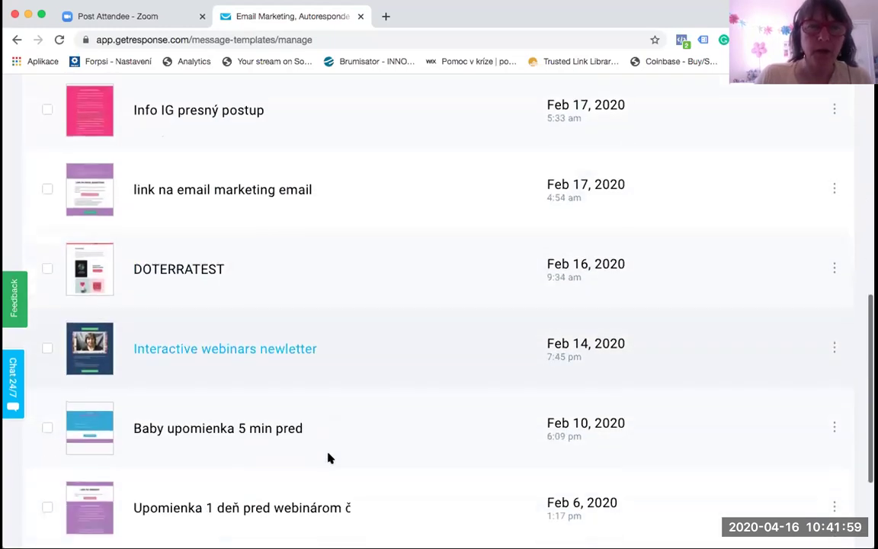
scroll(335, 424, down, 3)
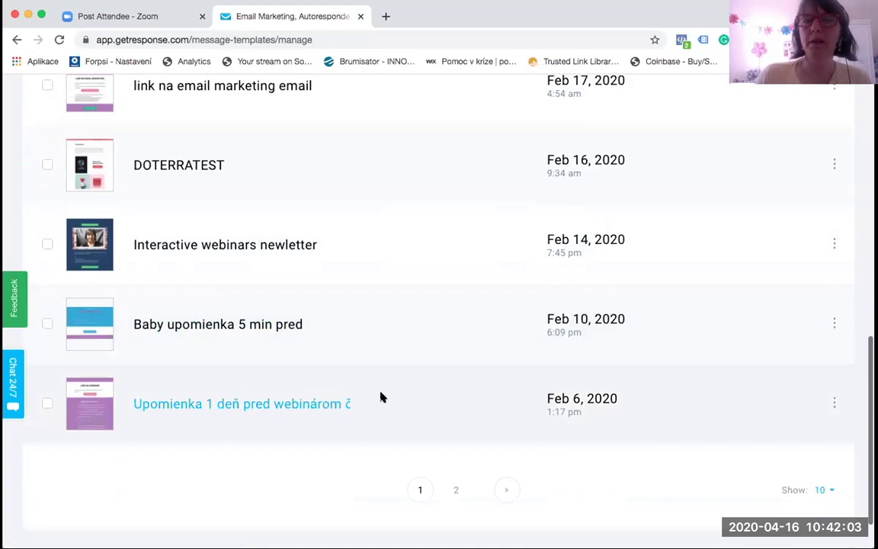
scroll(383, 396, up, 10)
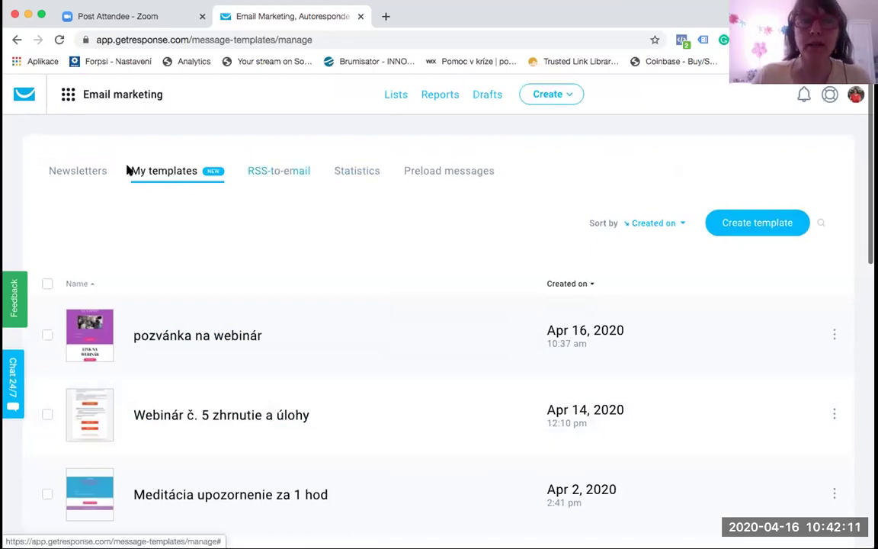
click(67, 98)
Step: Open the Statistics of sent newsletter 'a' from the Newsletters list
click(100, 160)
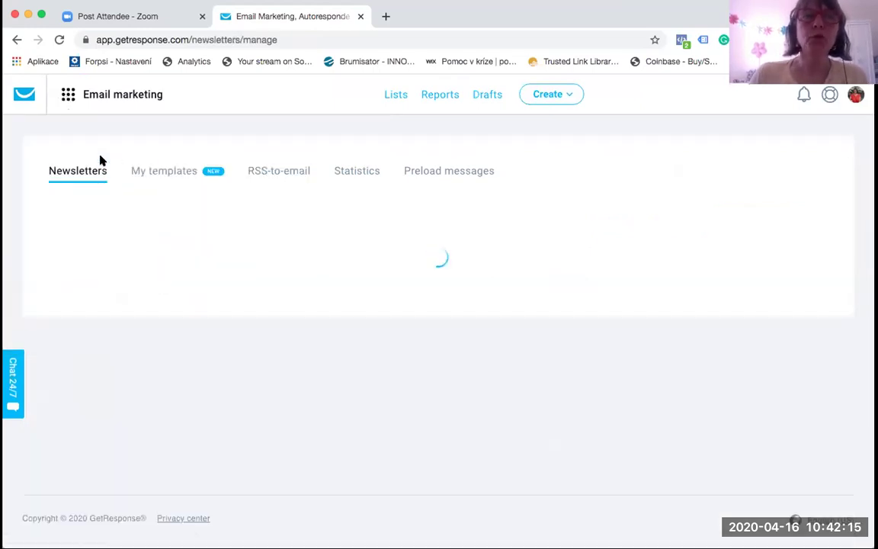
scroll(321, 402, down, 5)
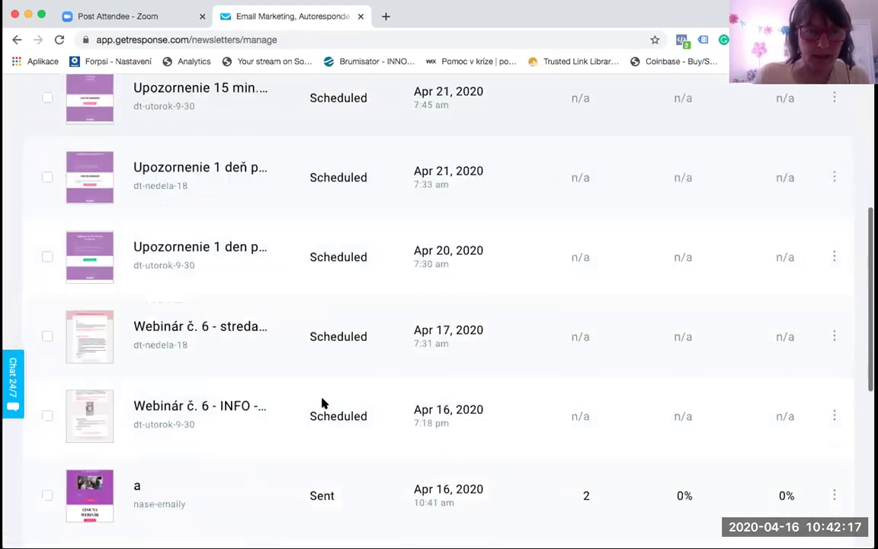
scroll(323, 403, down, 6)
scroll(323, 403, up, 4)
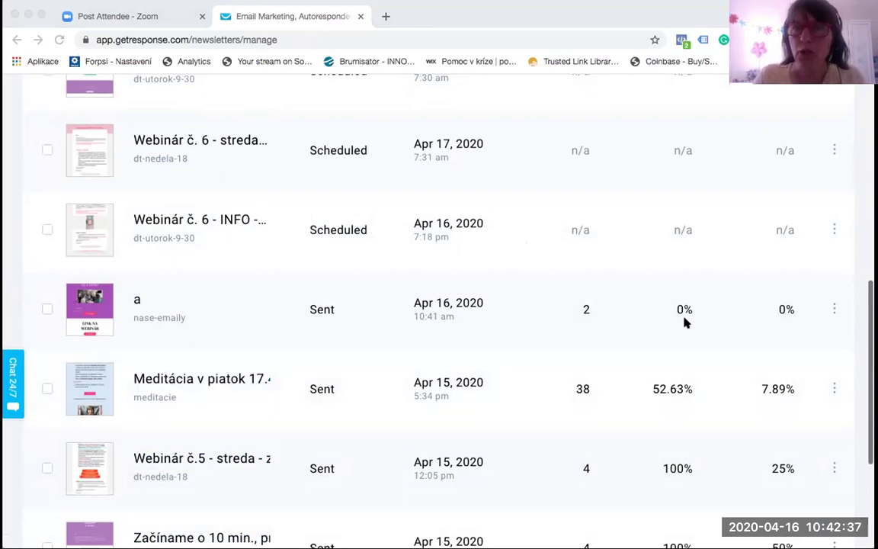
click(833, 309)
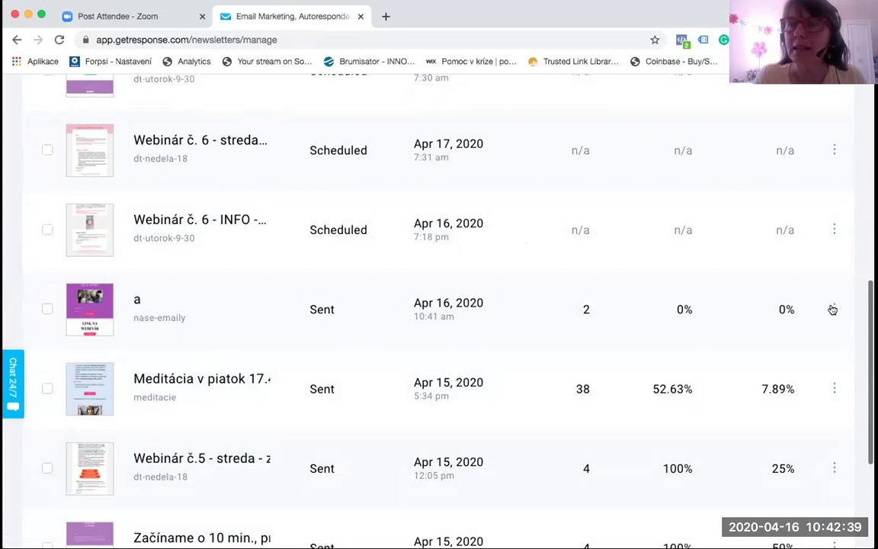
click(833, 308)
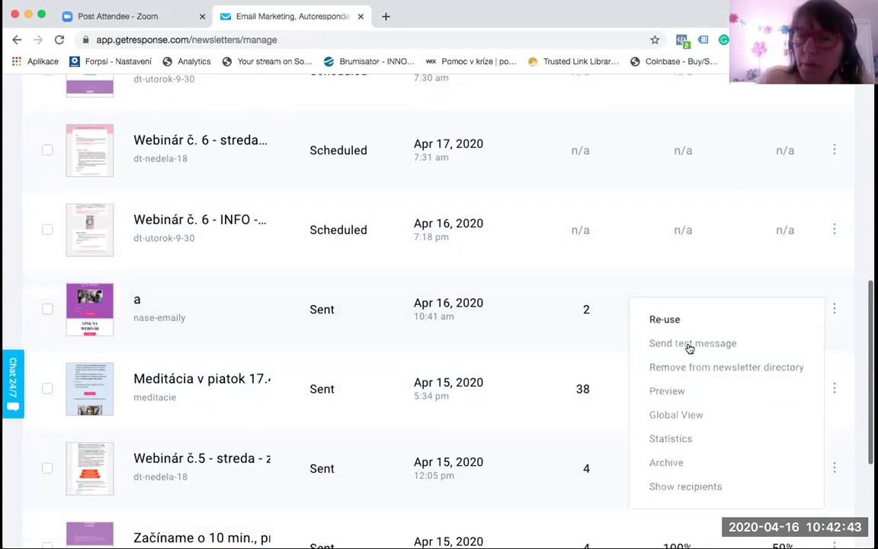
click(674, 439)
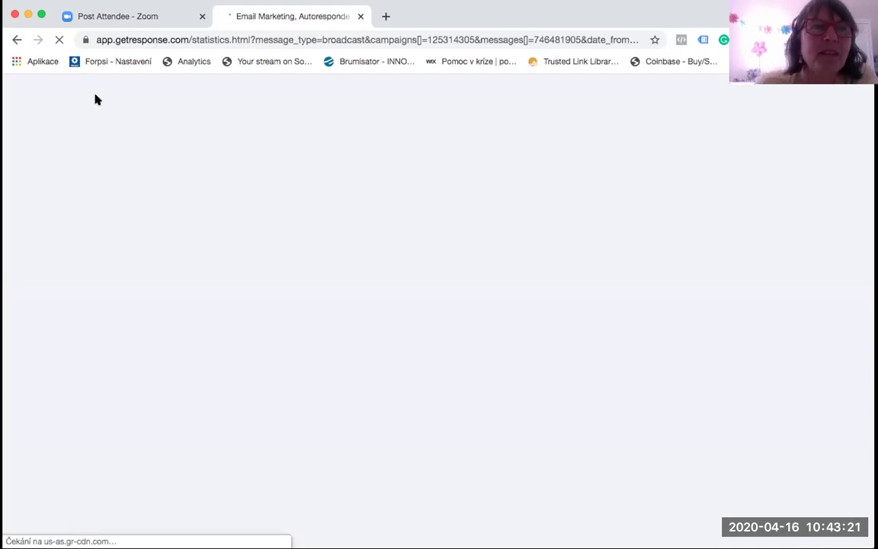
Step: Reopen newsletter 'a' Statistics from the list, then return to the Newsletters list
click(14, 40)
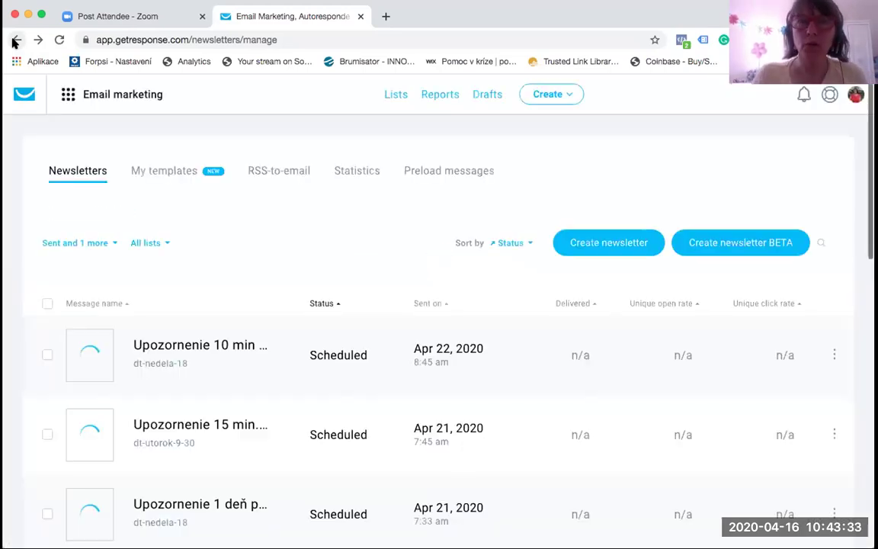
scroll(269, 371, down, 5)
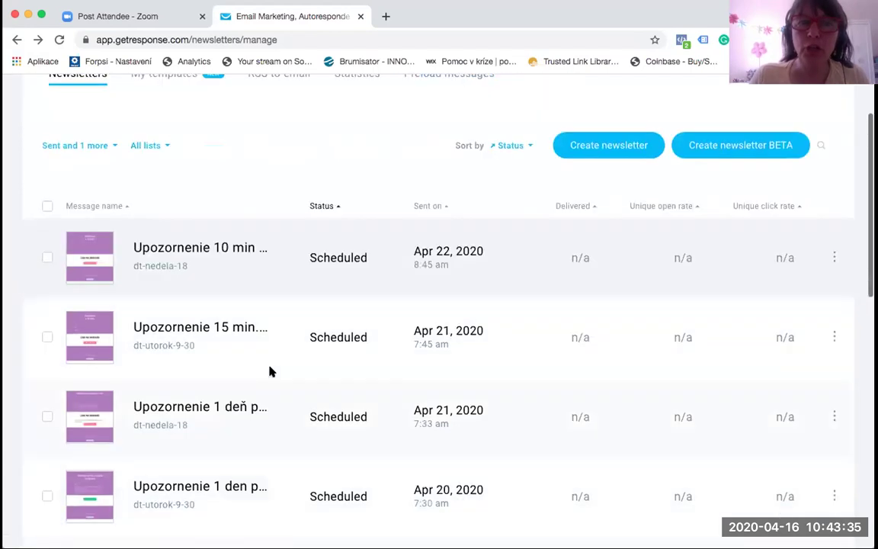
scroll(269, 371, down, 1)
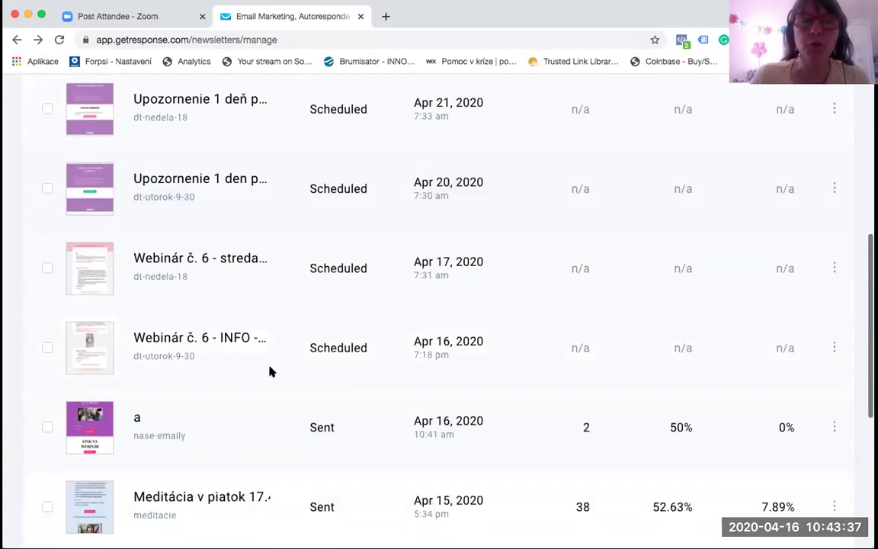
click(833, 426)
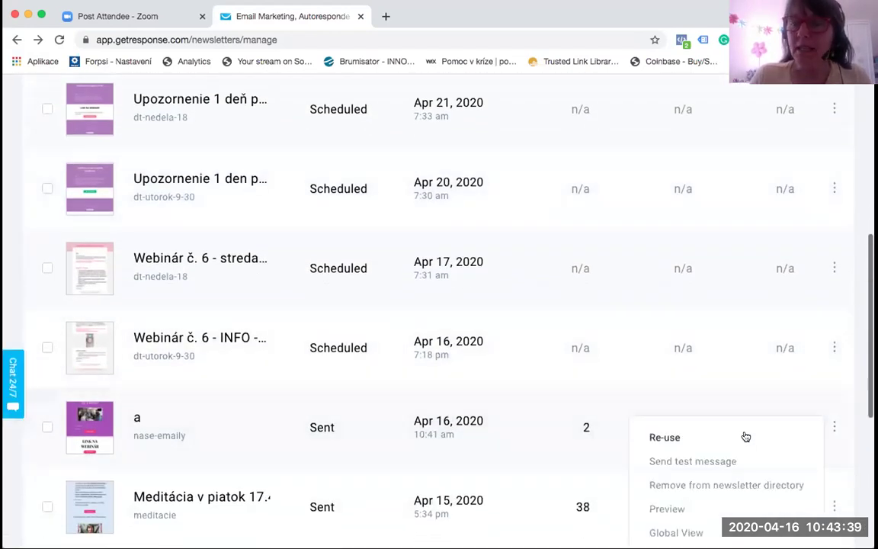
scroll(735, 460, down, 1)
scroll(736, 460, down, 1)
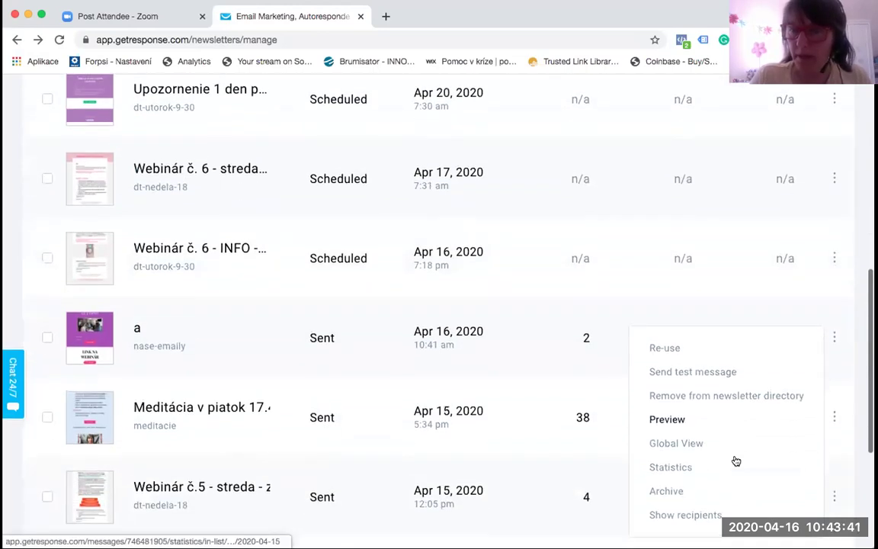
click(668, 468)
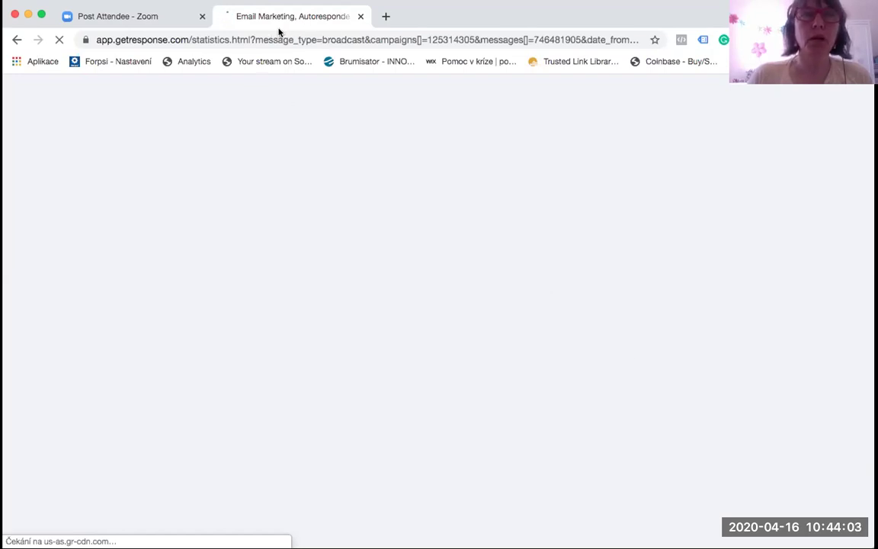
click(15, 41)
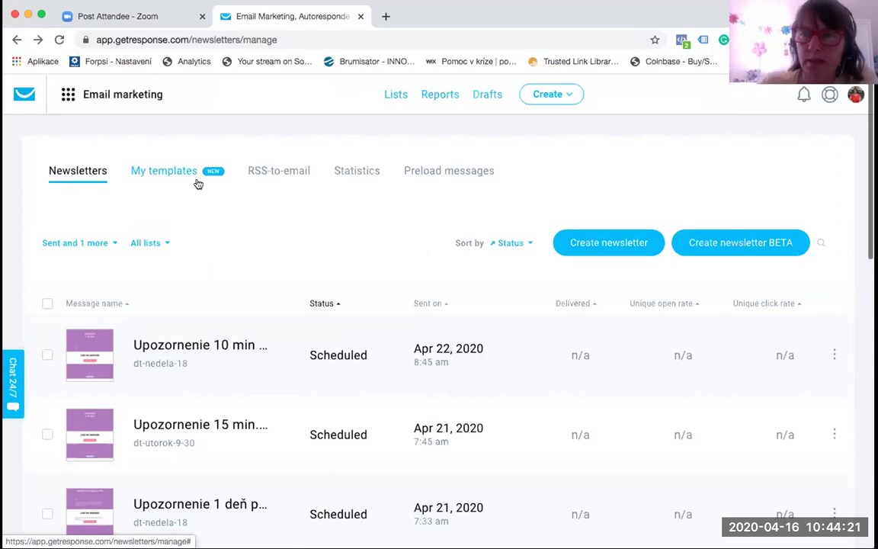
Step: Create an empty folder named 'Oleje' in Files and images and open it
click(69, 95)
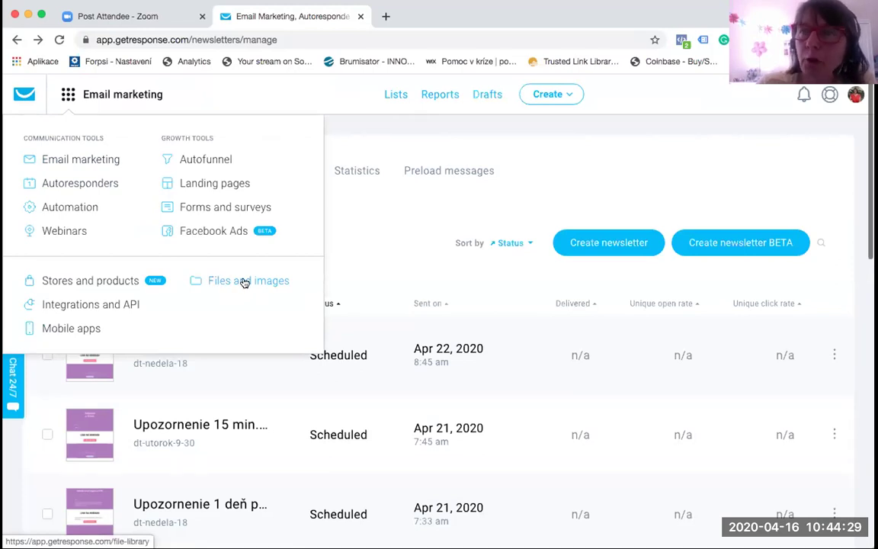
click(244, 282)
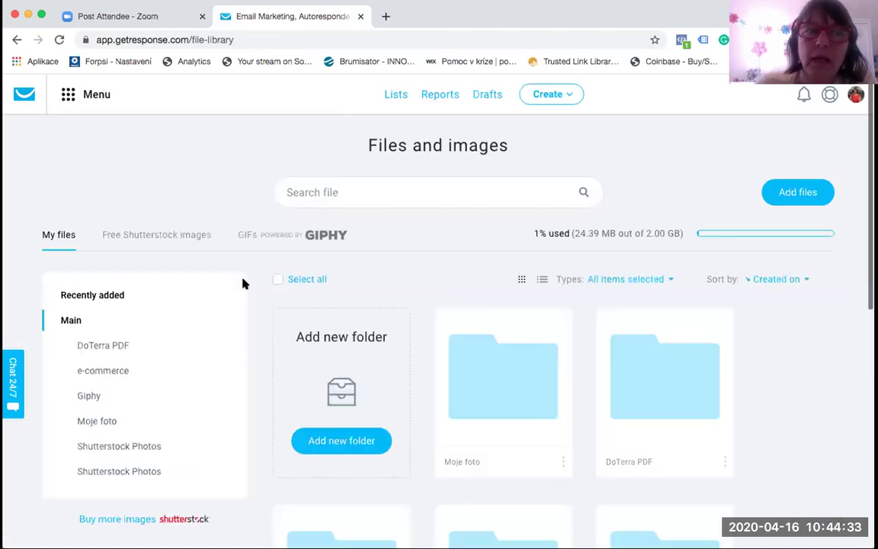
scroll(179, 318, down, 1)
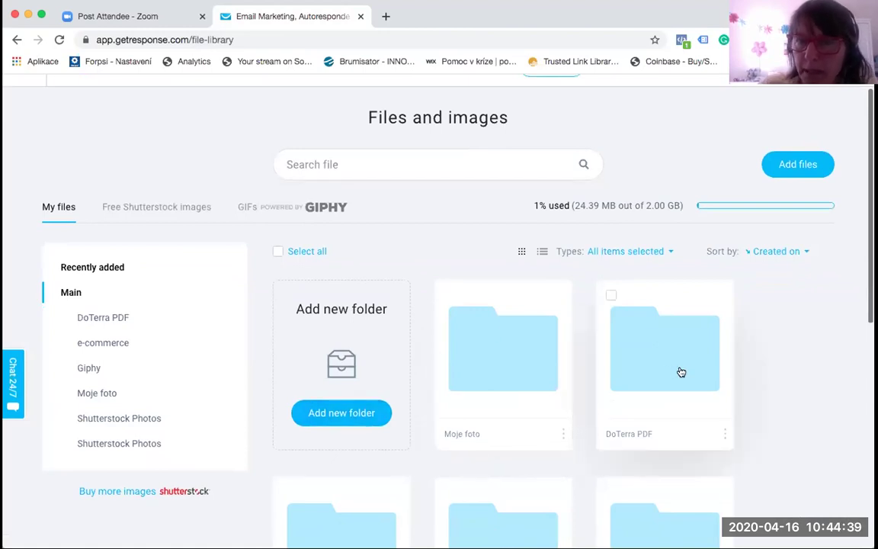
click(341, 411)
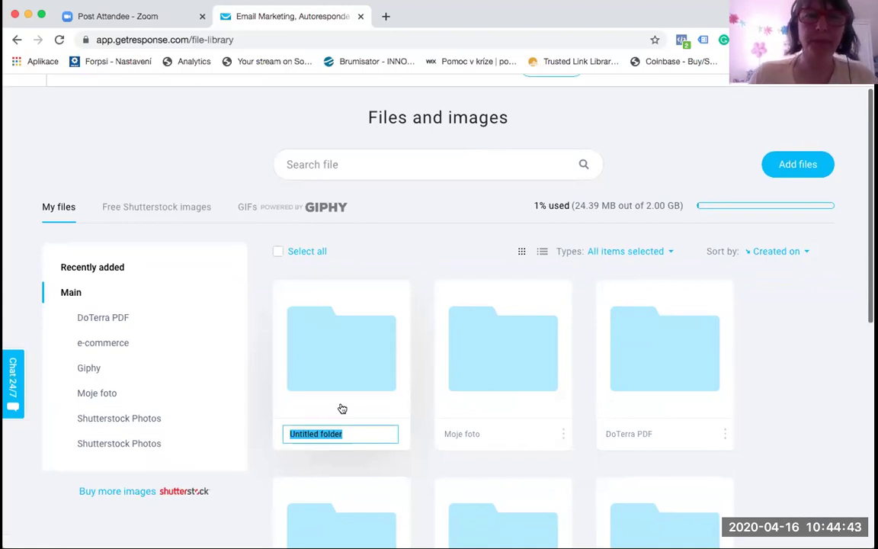
text(Oleje)
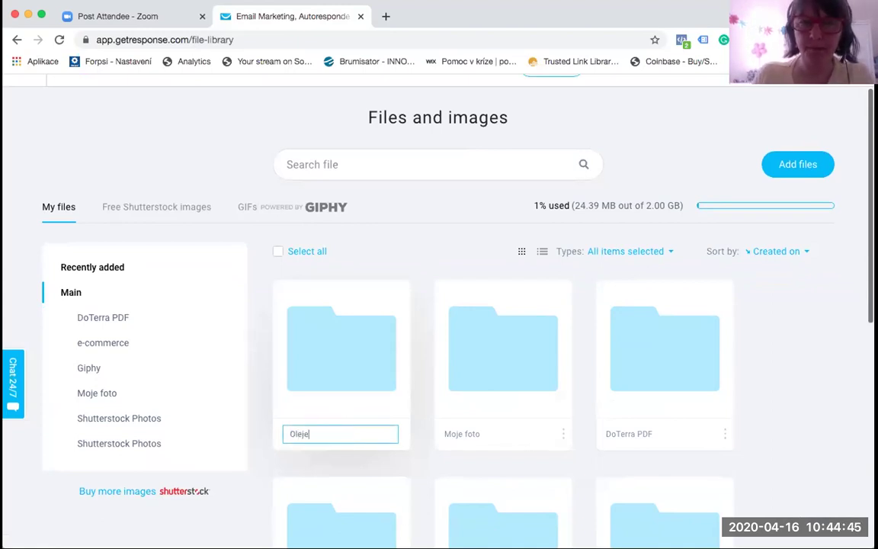
key(Return)
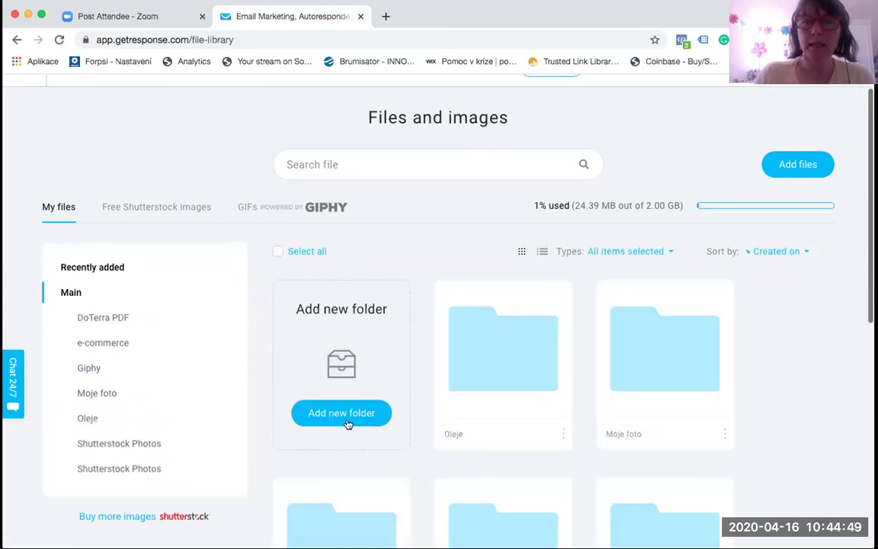
double_click(488, 377)
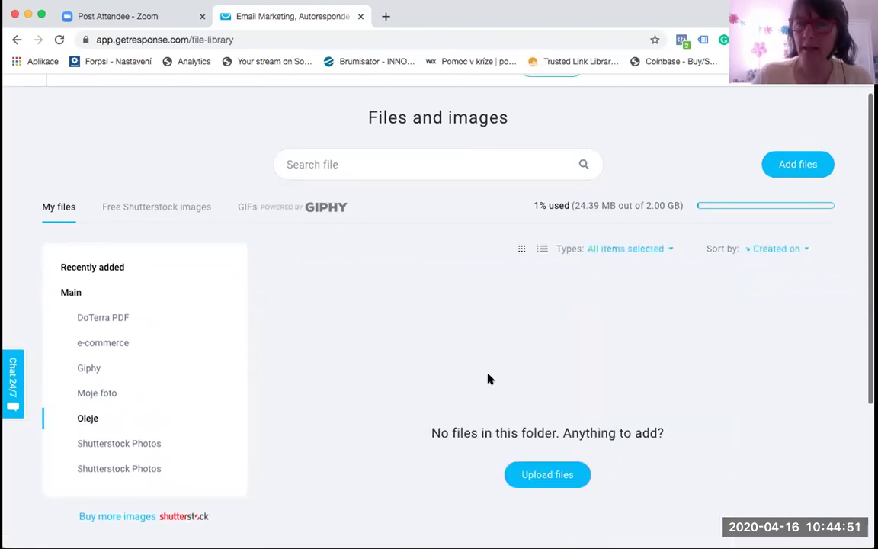
Step: Upload 'Webinar 2 DoTERRA .pdf' from the computer into the Oleje folder
click(798, 163)
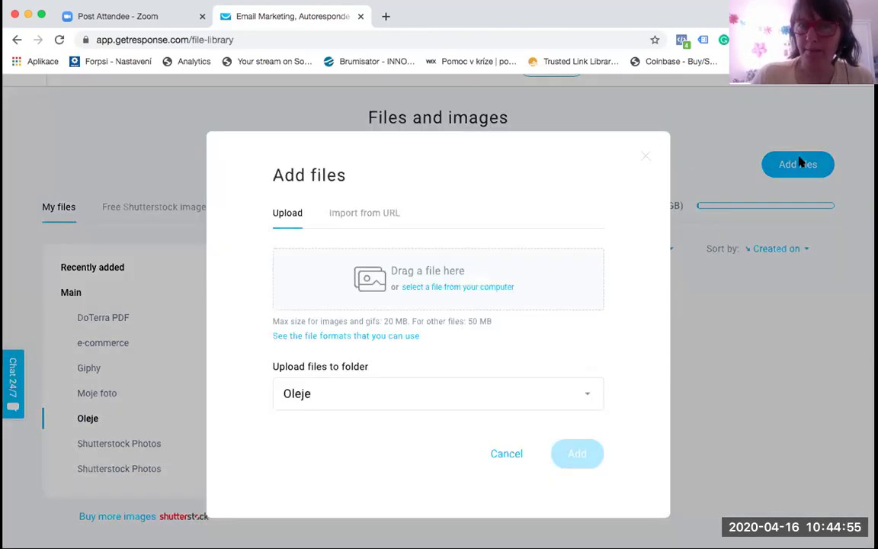
click(458, 287)
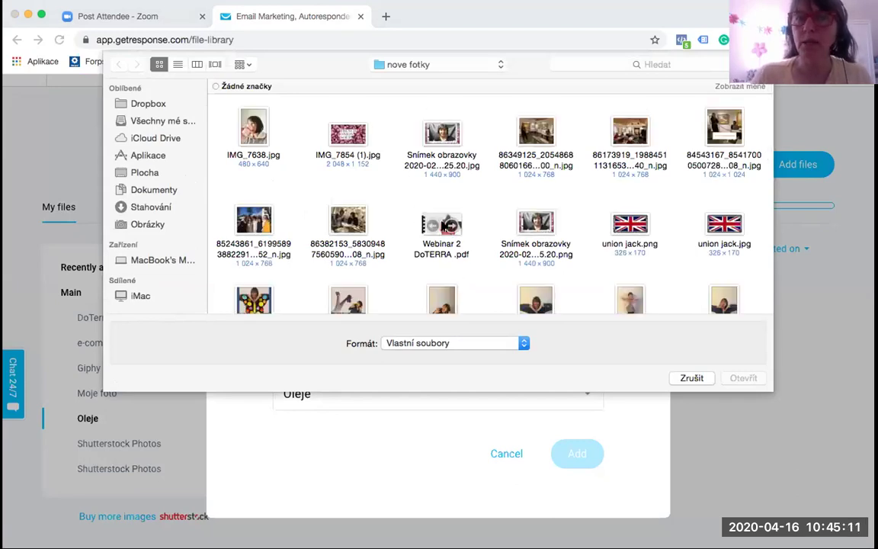
click(449, 226)
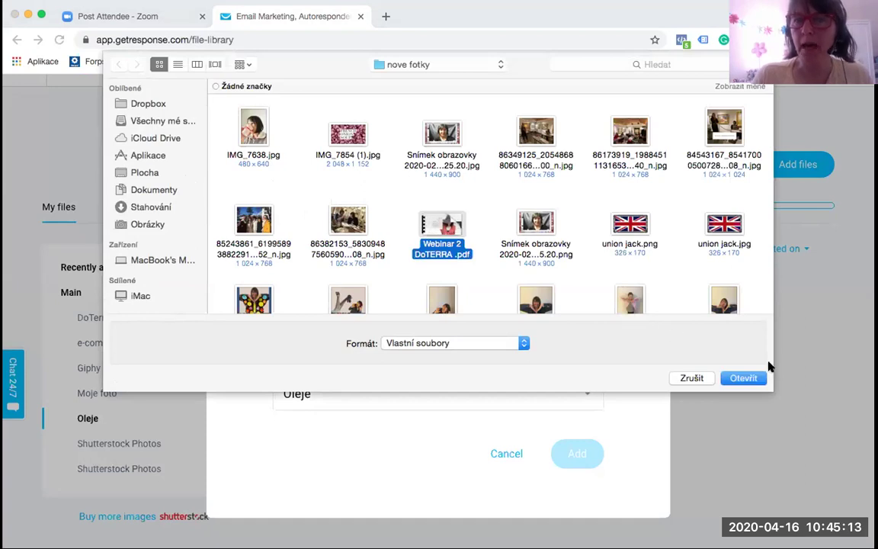
click(743, 379)
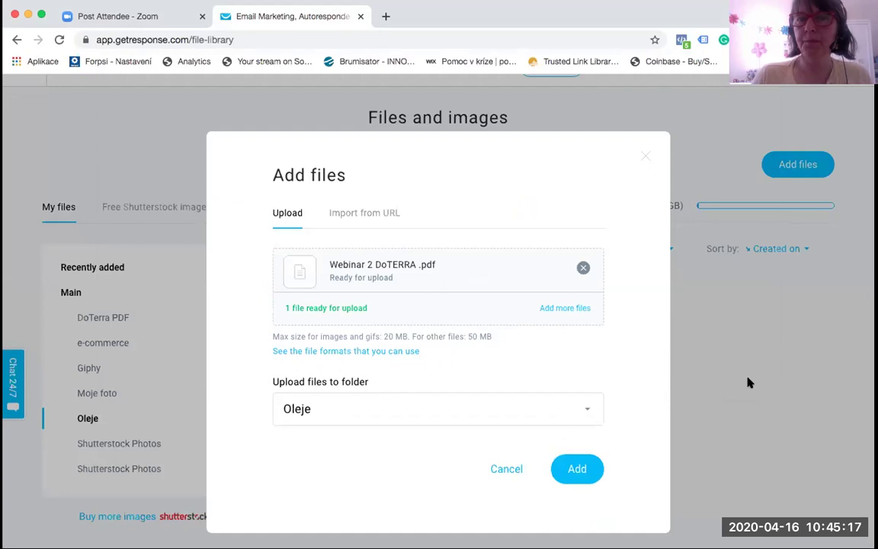
click(571, 470)
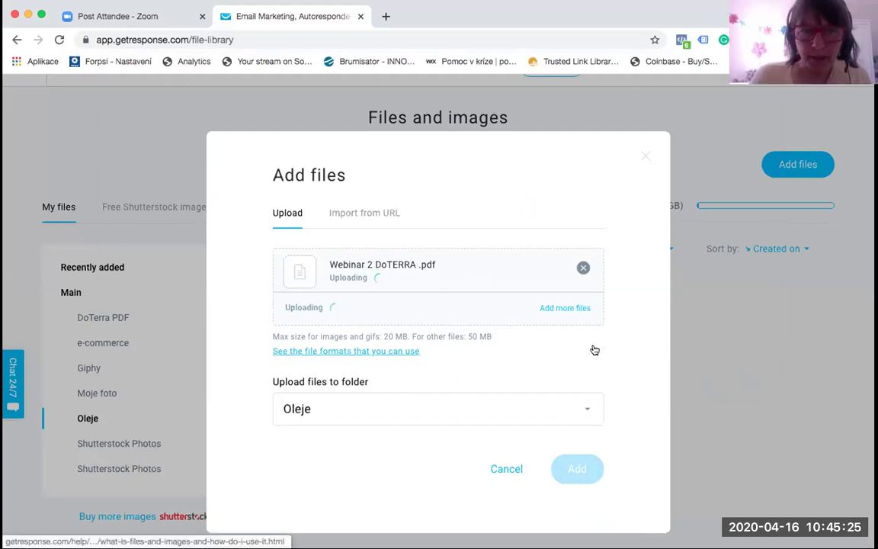
Step: Open the supported file formats help in a new tab, then close the upload dialog
click(350, 351)
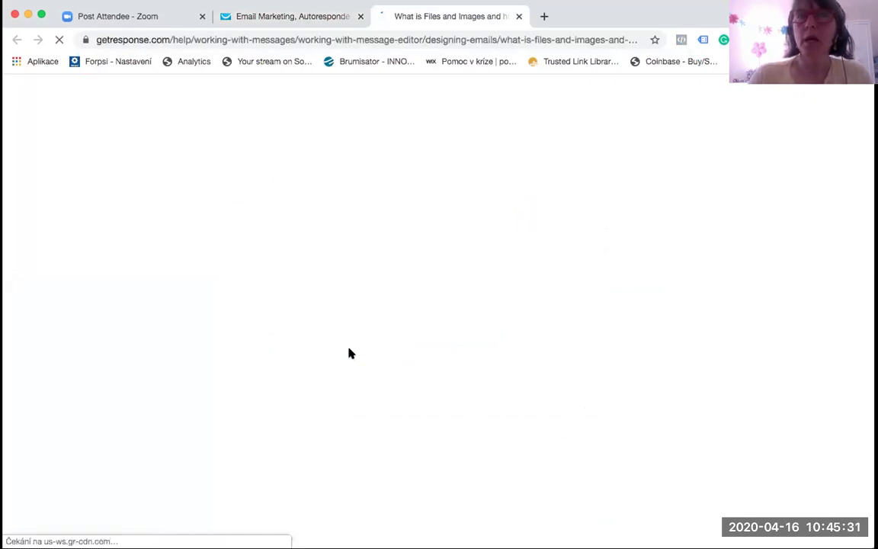
click(309, 16)
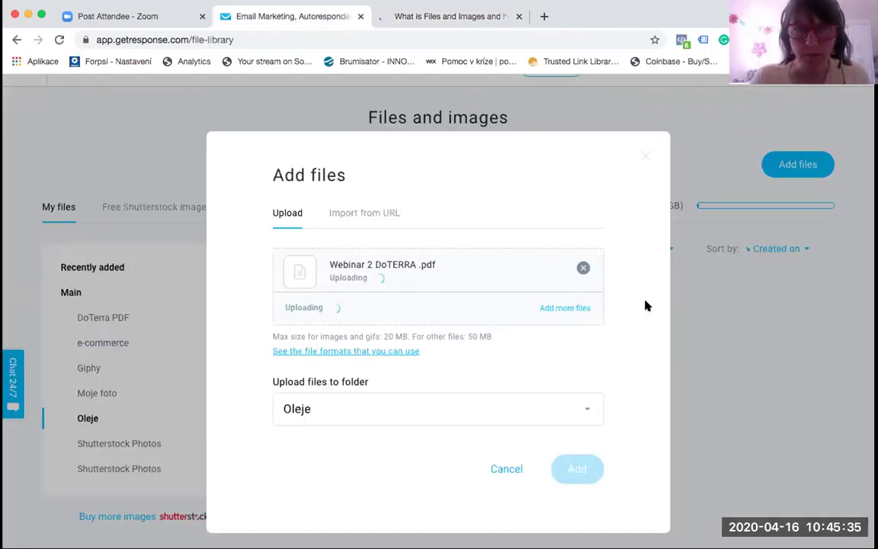
click(501, 470)
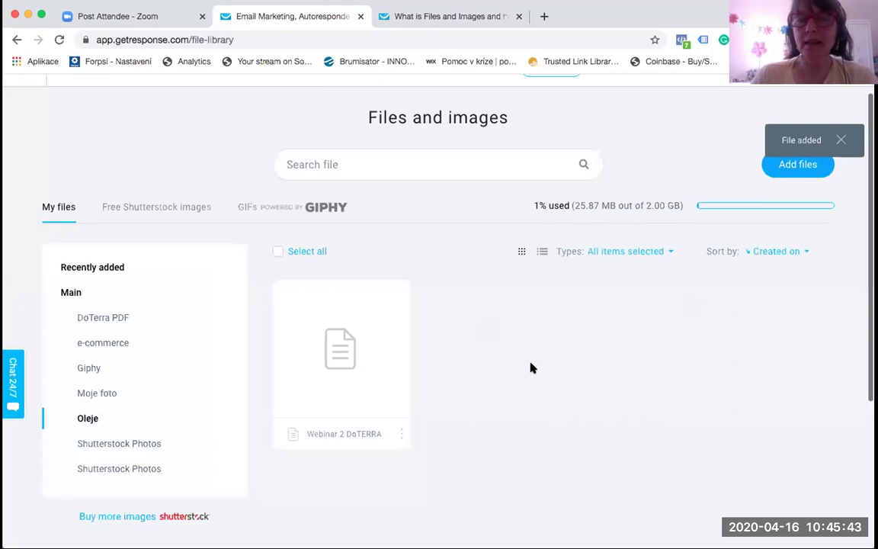
mouse_move(368, 382)
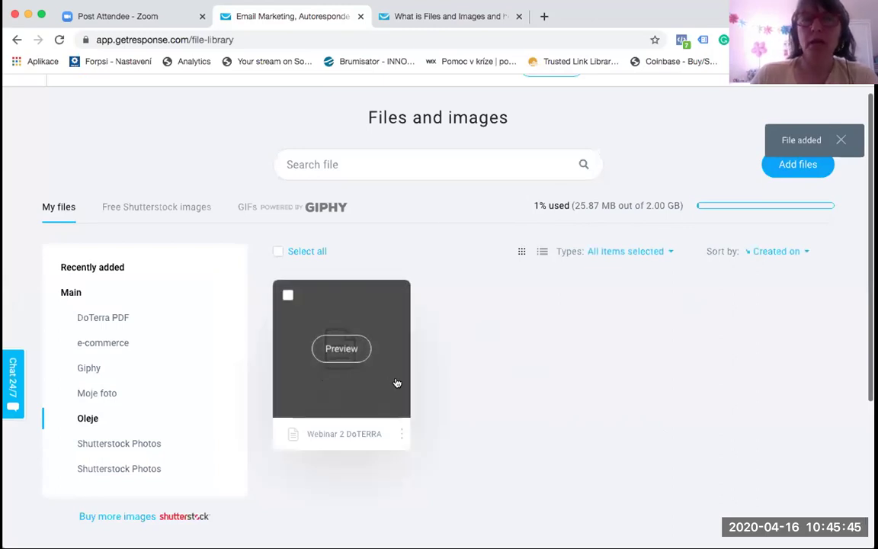
Step: Read through the Files and Images help article, then return to the Oleje folder
click(455, 18)
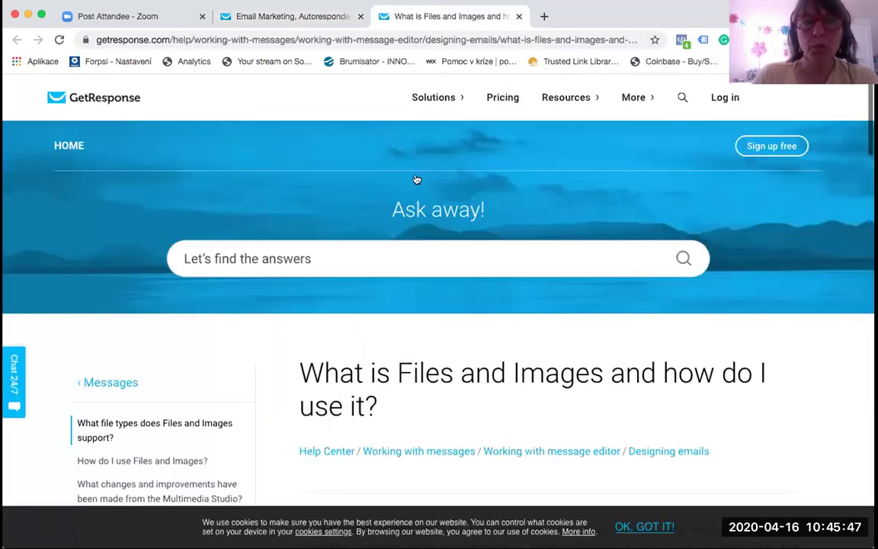
scroll(435, 337, down, 3)
scroll(435, 337, down, 5)
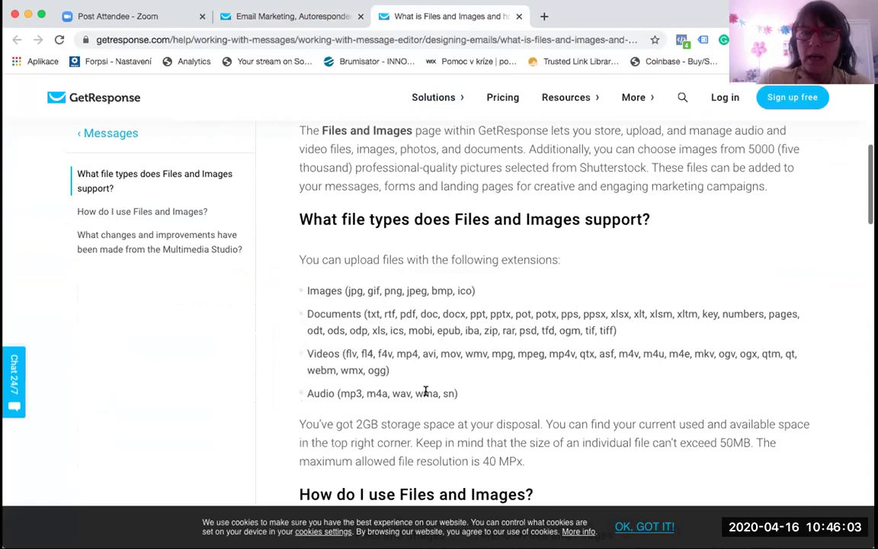
scroll(425, 392, down, 2)
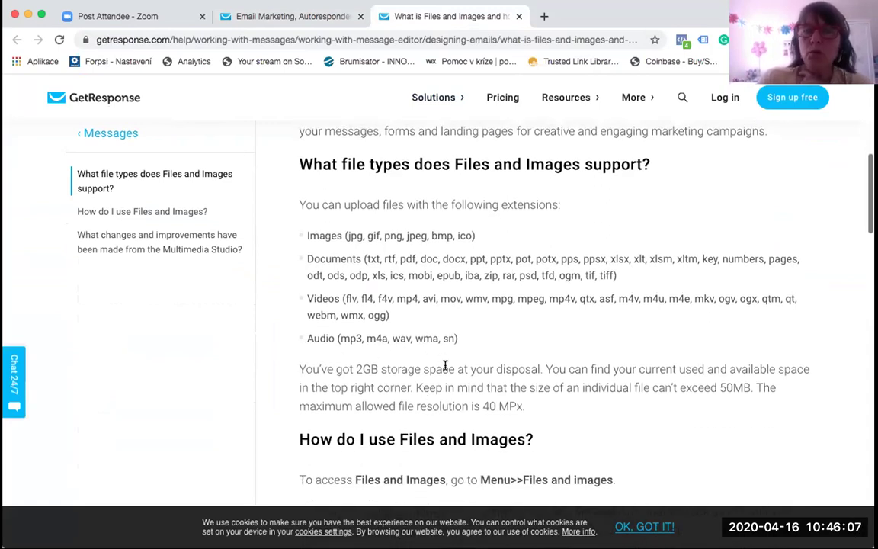
scroll(445, 366, up, 8)
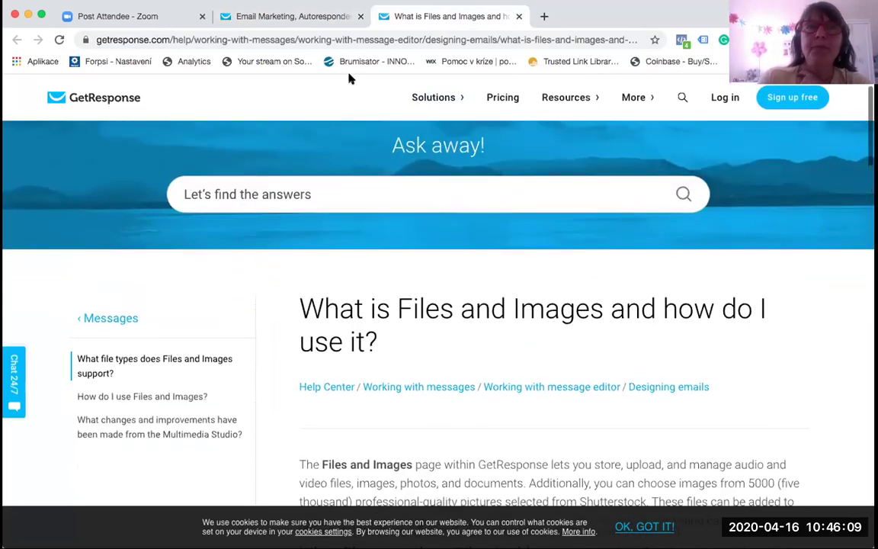
click(308, 17)
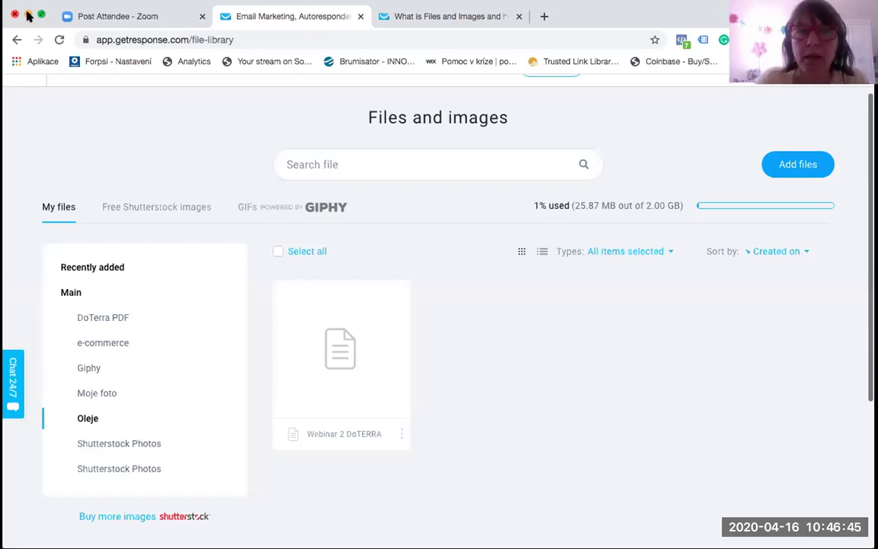
Step: Duplicate the exhibition-room photo in 'nove fotky' and close the folder window
click(28, 16)
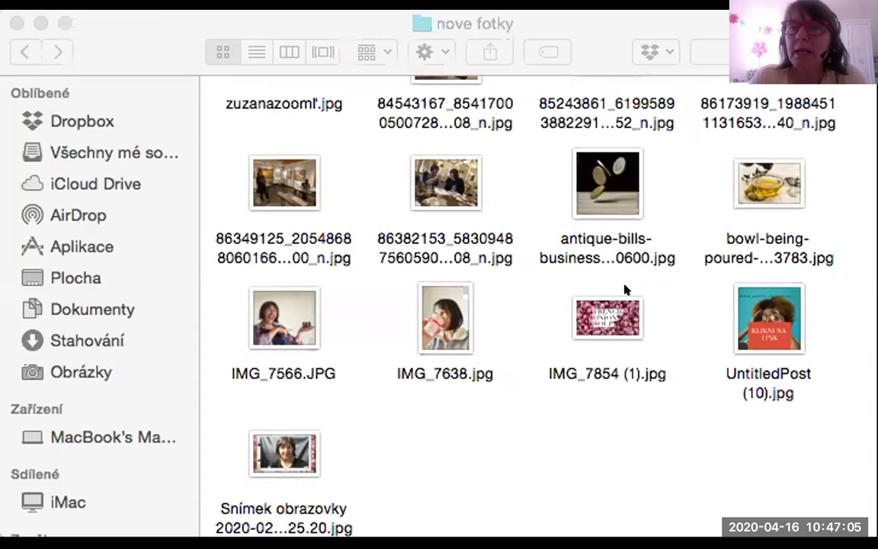
click(404, 156)
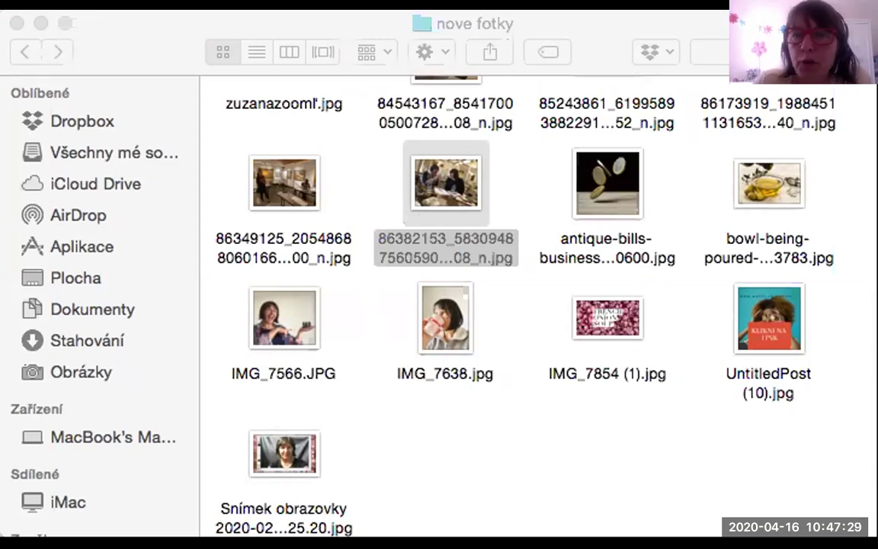
click(359, 248)
click(304, 140)
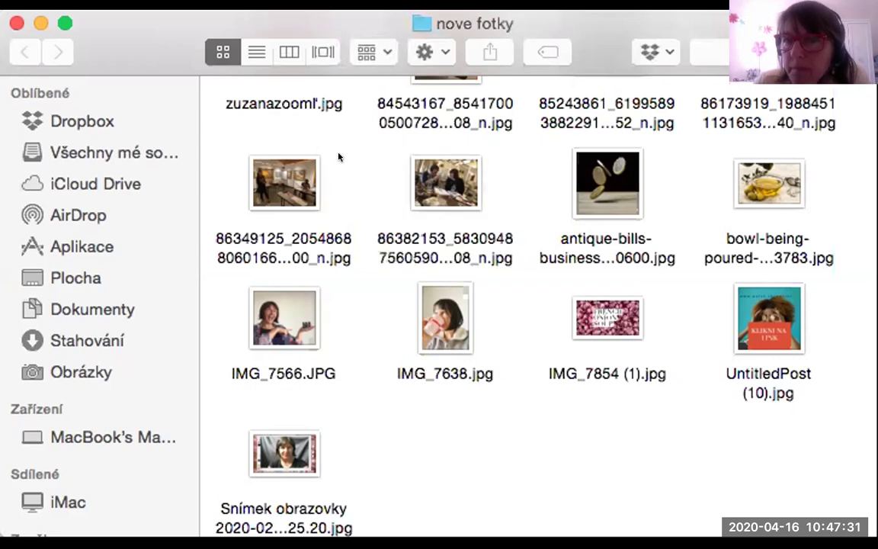
click(284, 183)
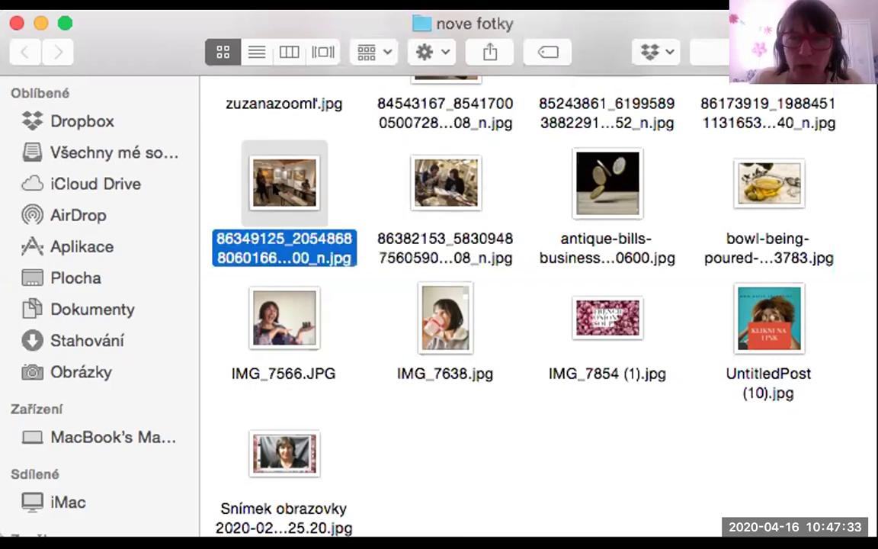
right_click(274, 187)
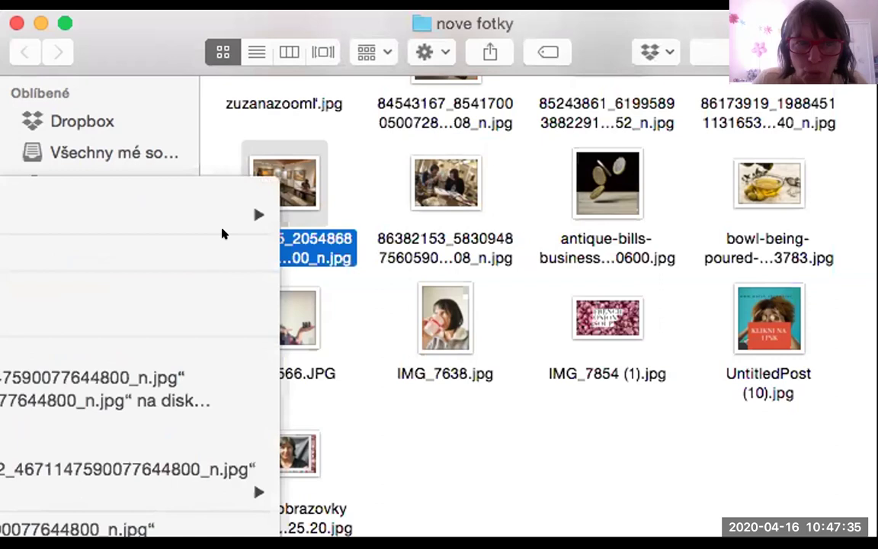
click(158, 406)
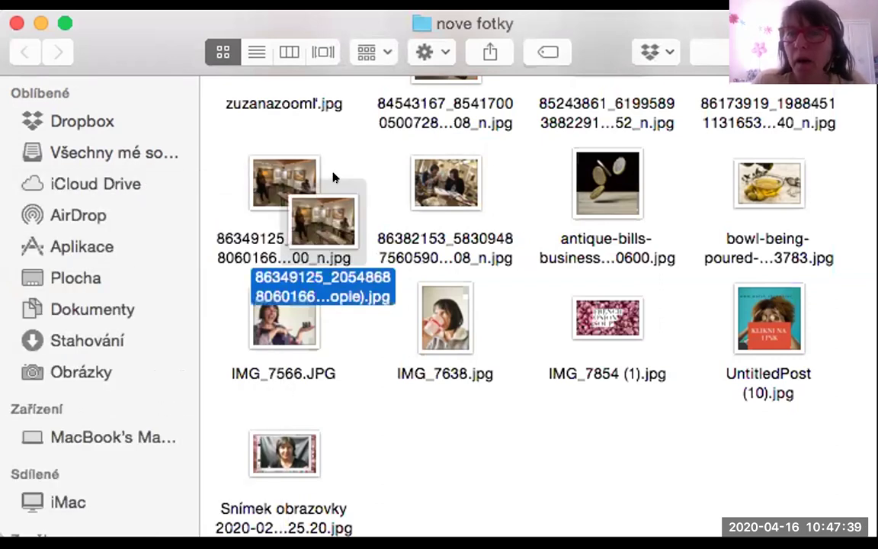
key(super+z)
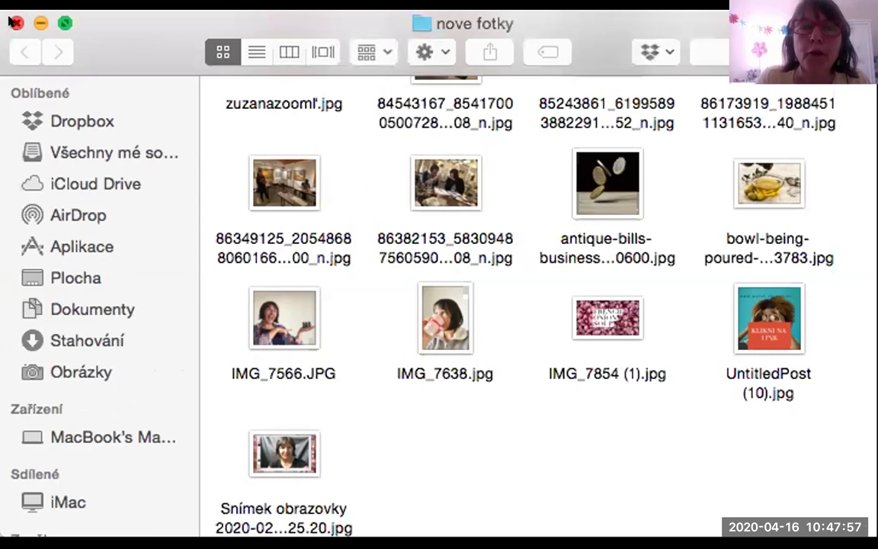
click(12, 22)
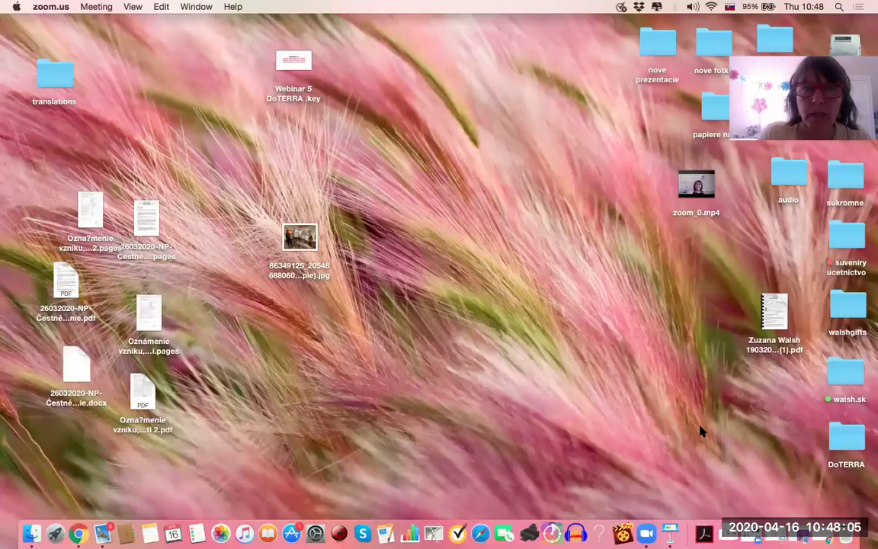
Step: Upload the exhibition-room photo from the computer into the Oleje folder
click(79, 533)
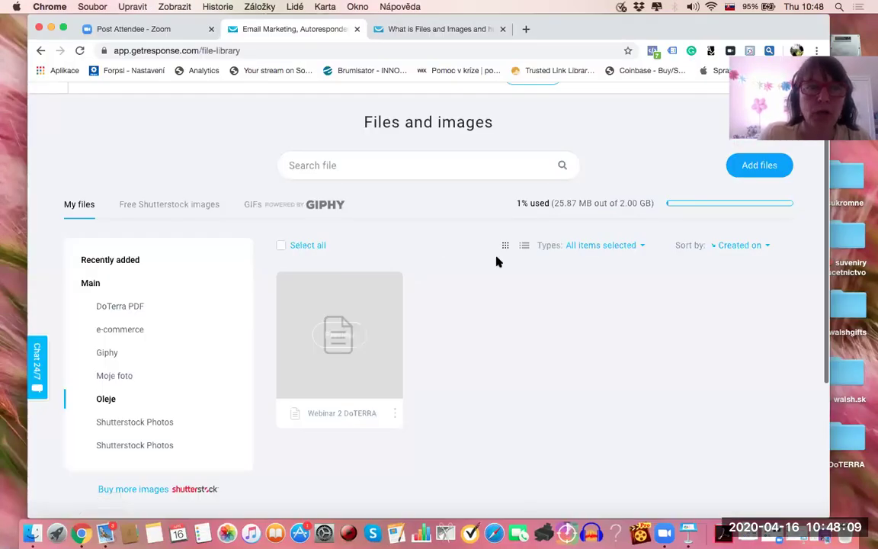
click(771, 164)
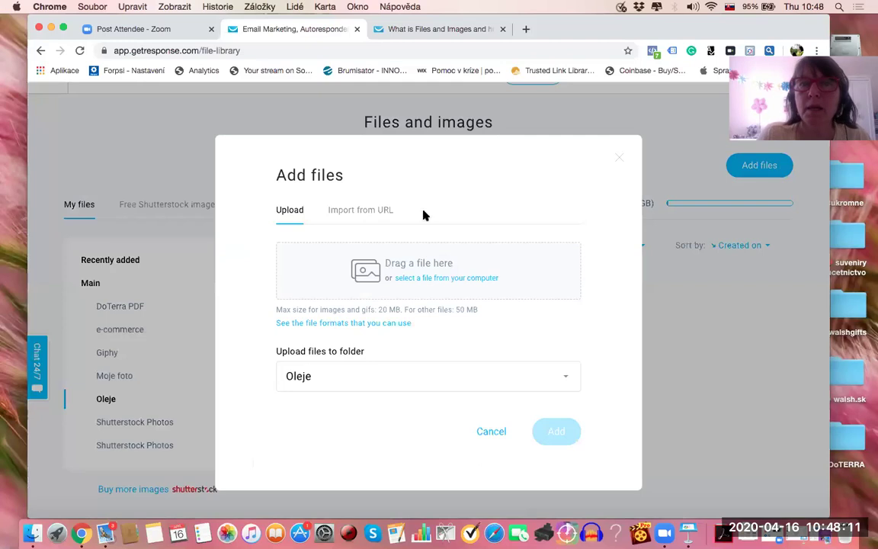
click(434, 278)
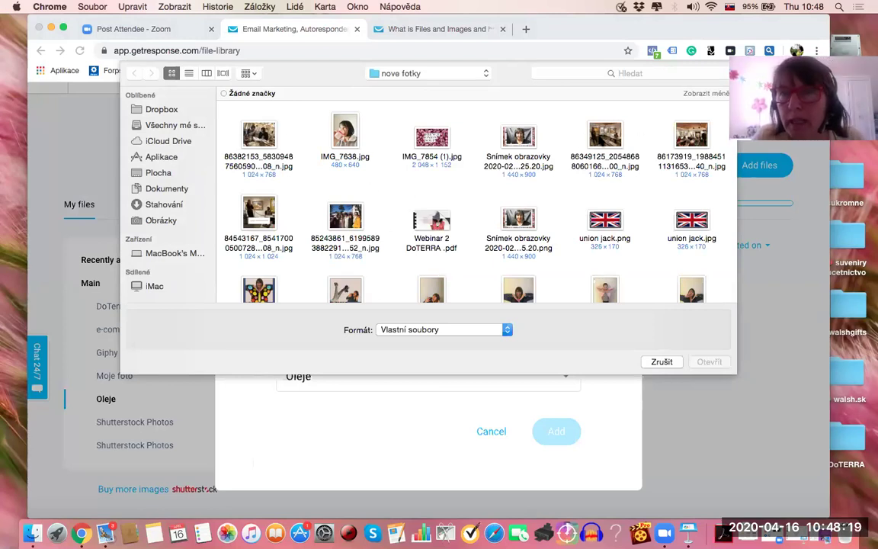
click(604, 137)
click(711, 362)
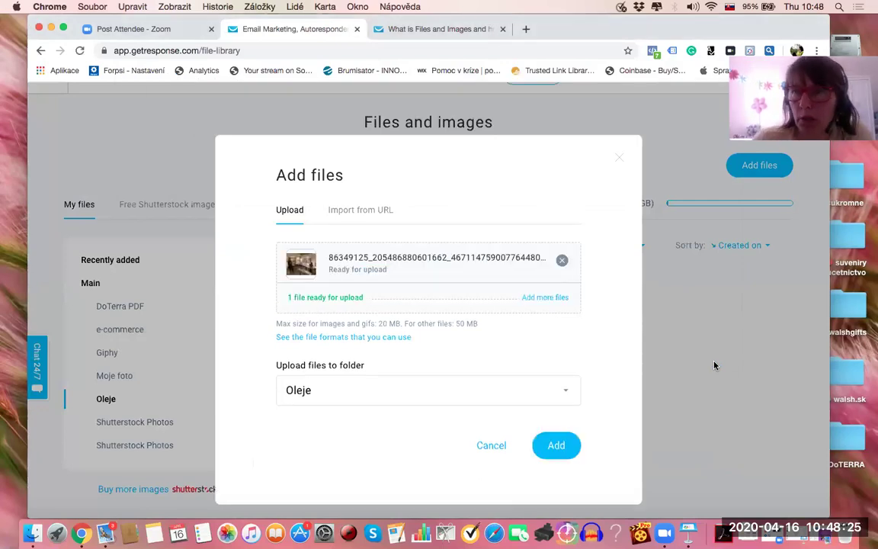
click(559, 443)
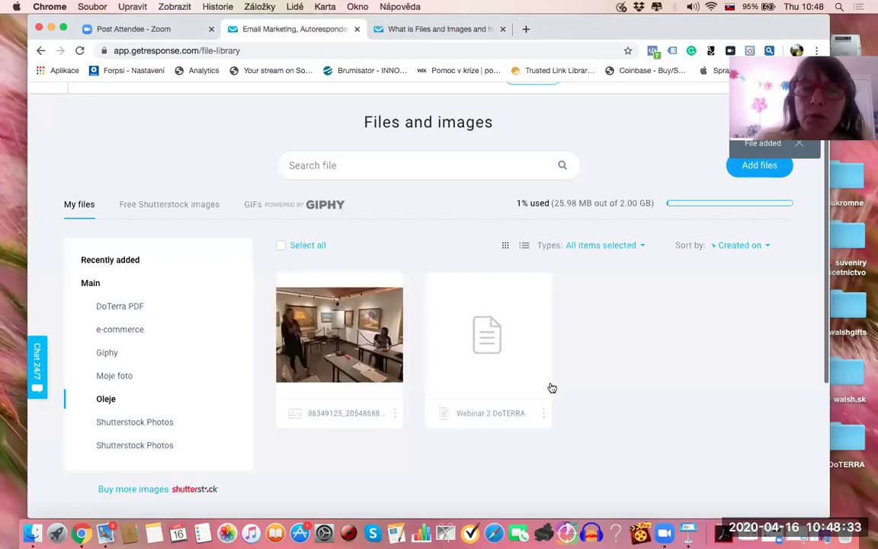
Step: Copy the uploaded photo's URL via its options menu
mouse_move(378, 386)
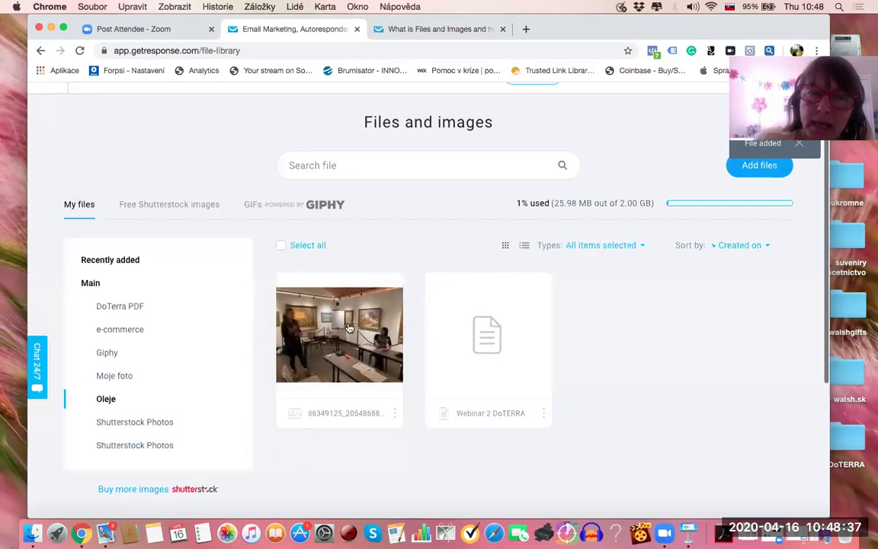
click(395, 413)
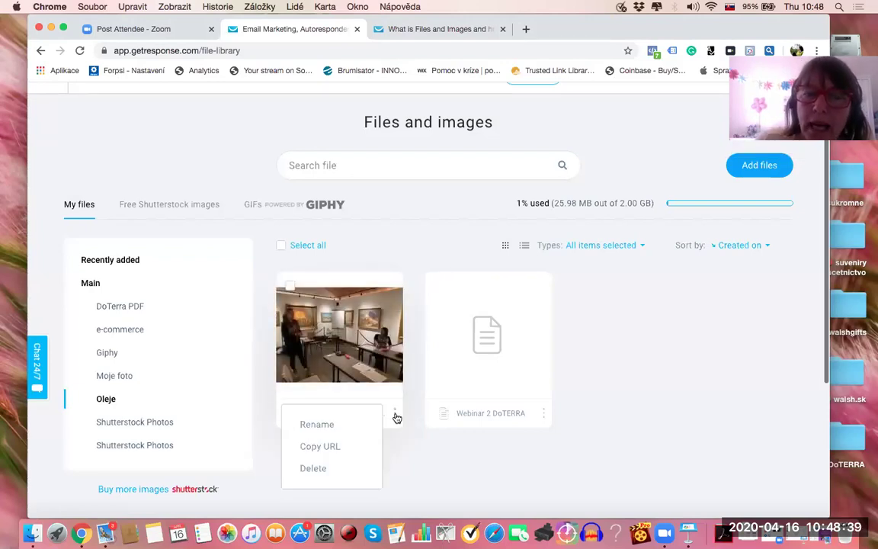
click(333, 447)
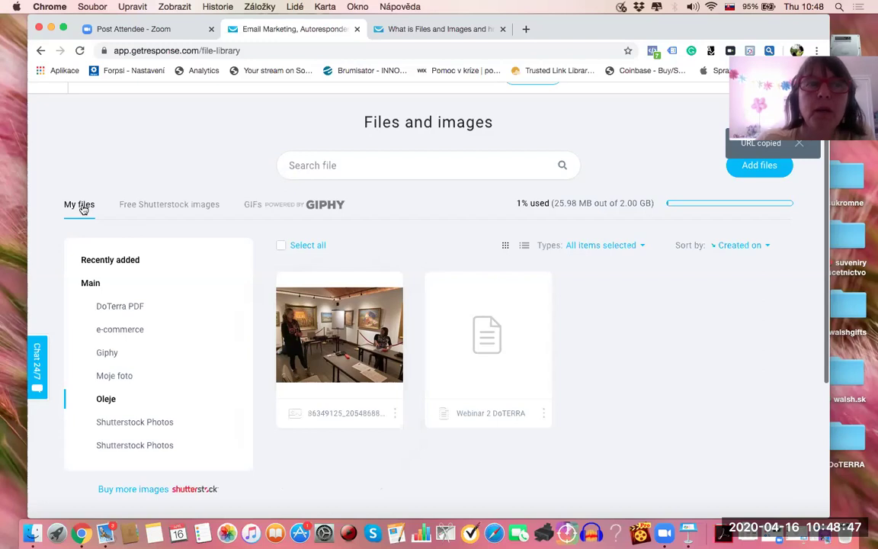
Step: In the DoTerra PDF folder, preview Webinar 5 DoTERRA and copy its URL
click(131, 306)
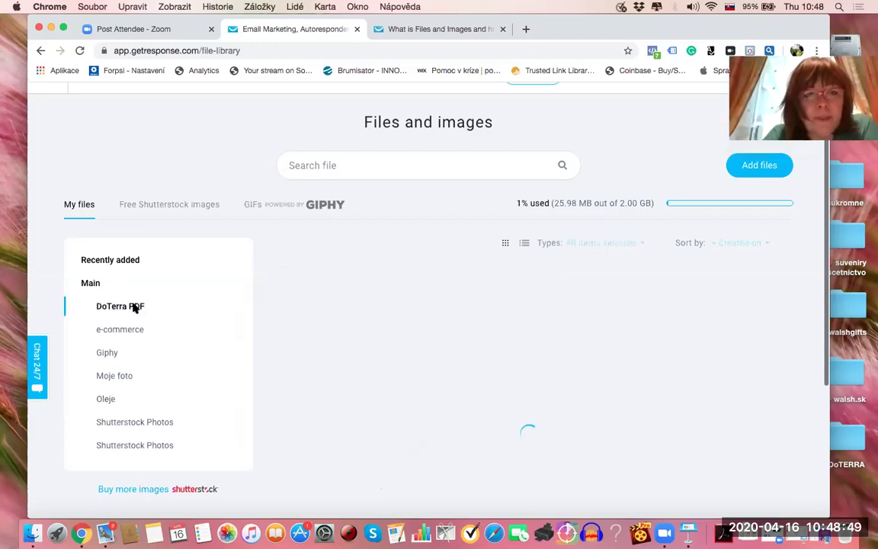
scroll(521, 402, down, 4)
scroll(521, 402, up, 5)
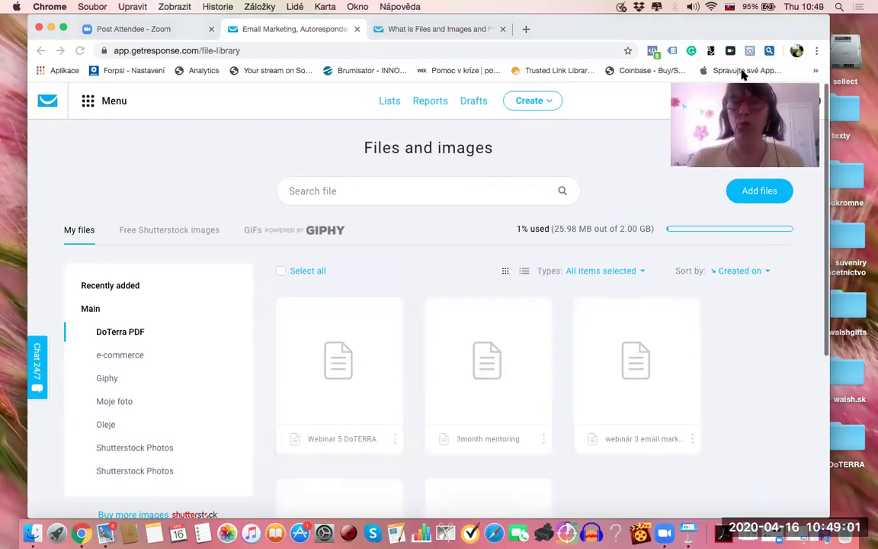
scroll(407, 332, down, 2)
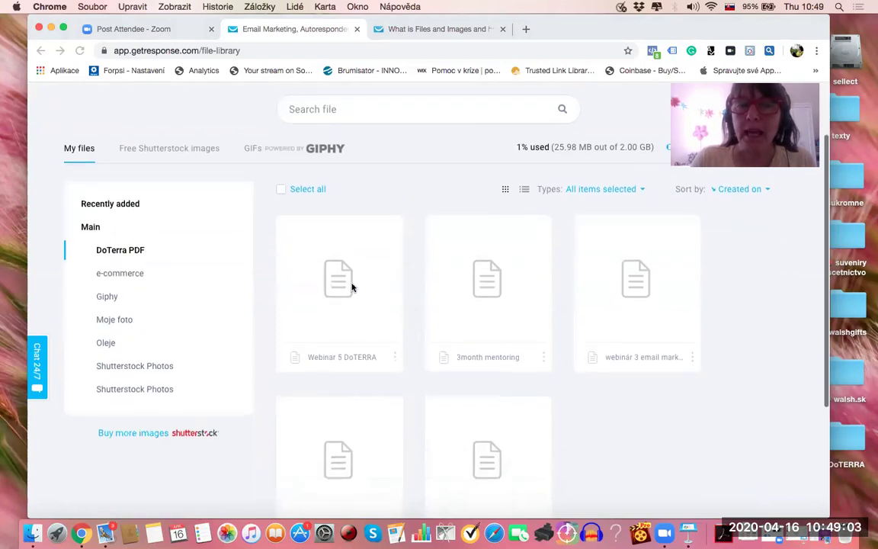
click(374, 340)
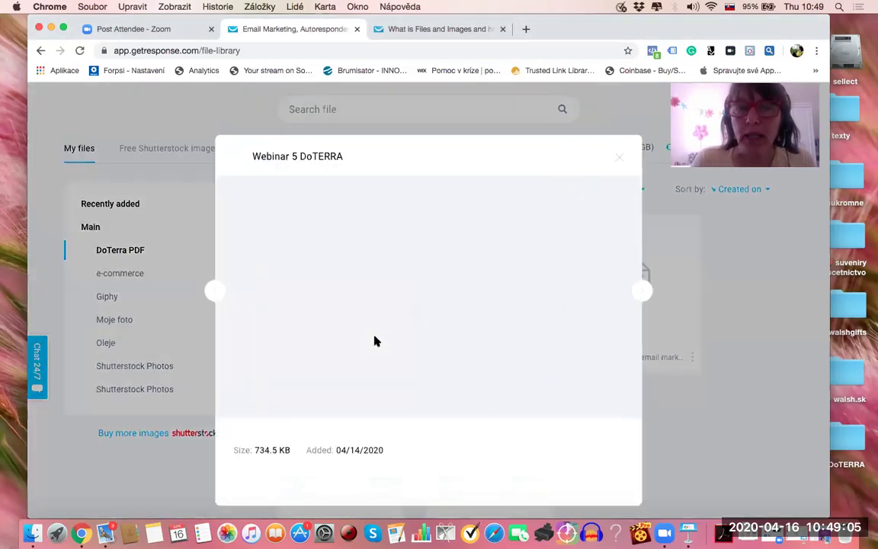
click(620, 159)
click(395, 357)
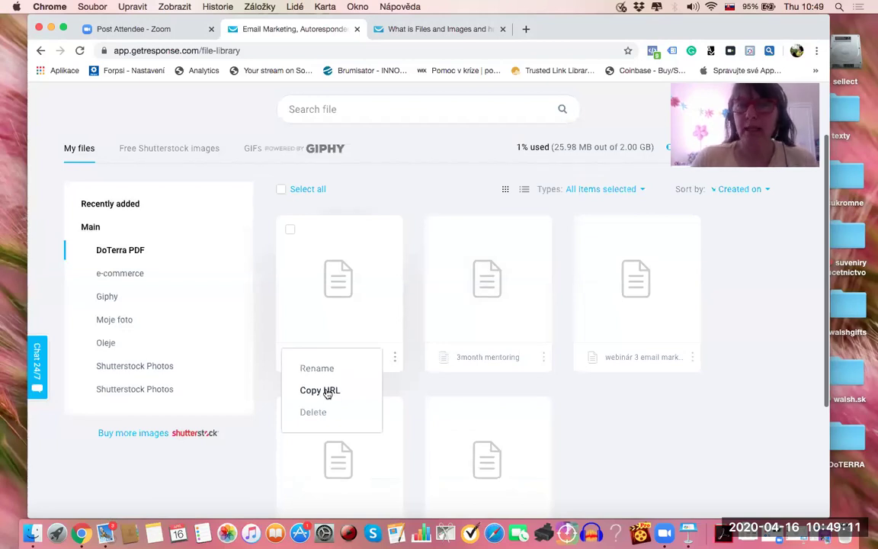
click(327, 391)
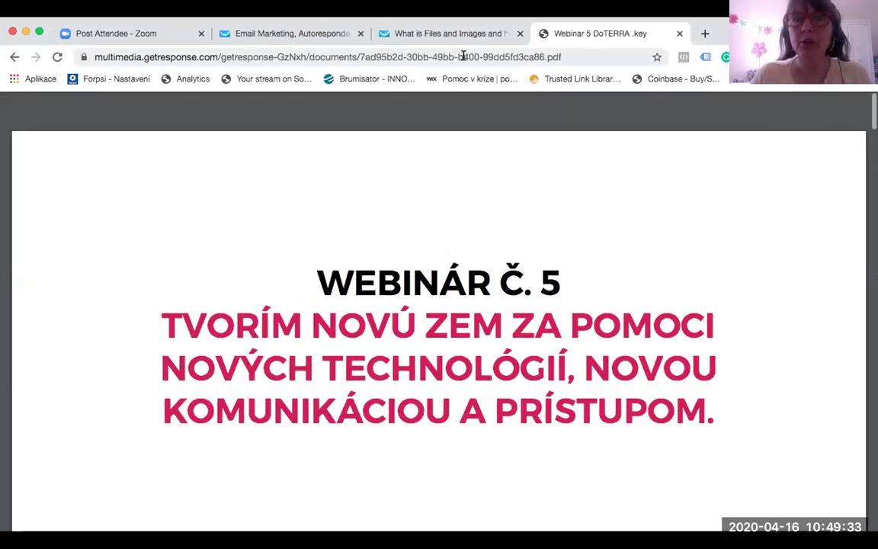
click(462, 57)
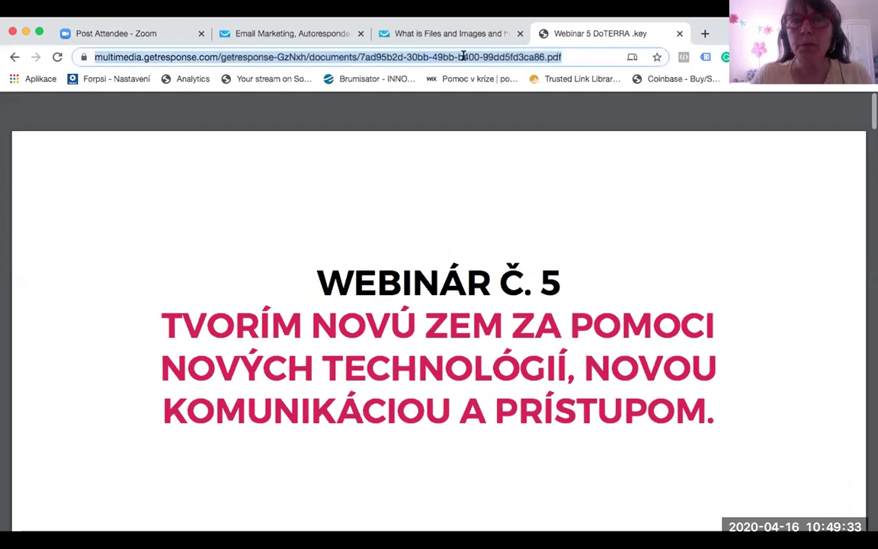
click(298, 33)
scroll(341, 282, up, 3)
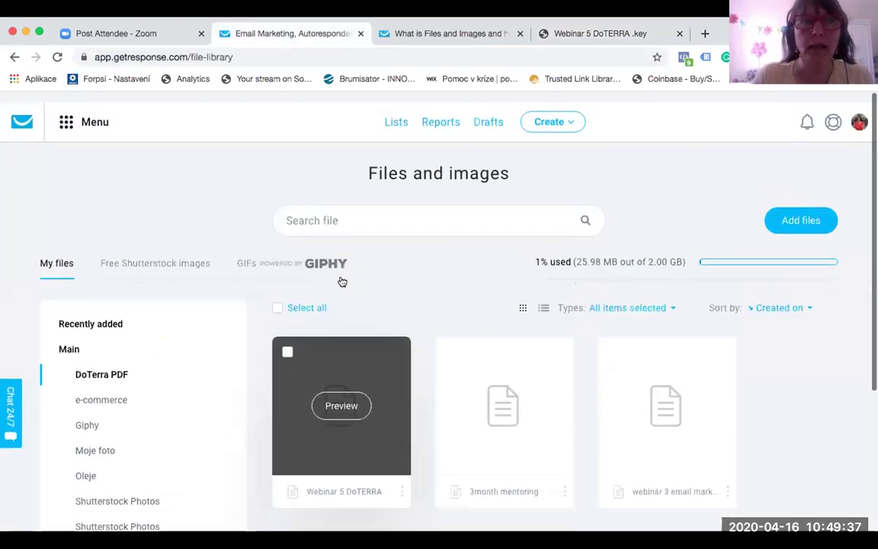
click(67, 115)
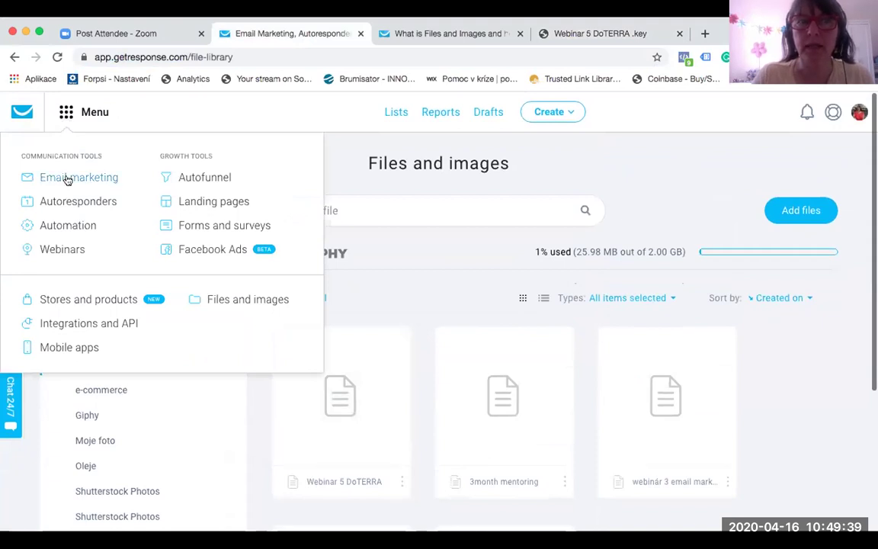
click(598, 32)
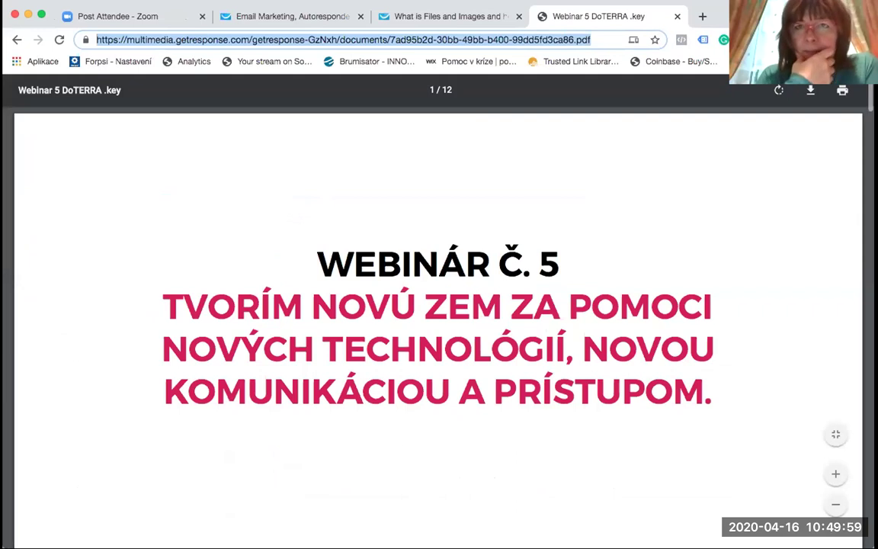
Step: Load simpleshop.cz in a new tab and log into the SimpleShop account
click(701, 20)
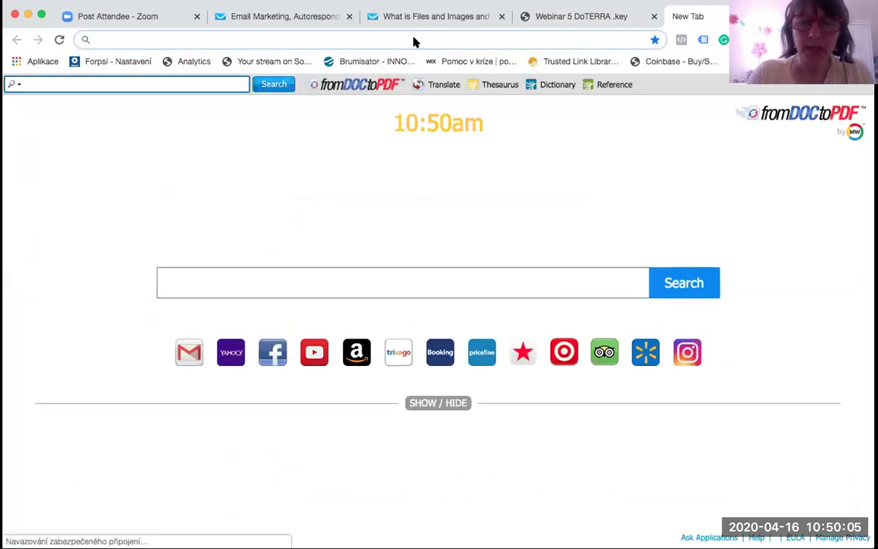
text(simpleshop)
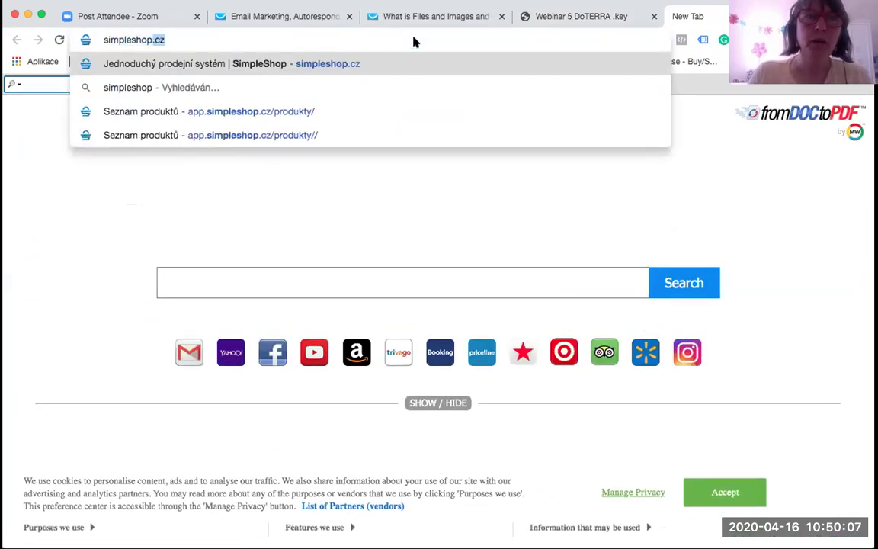
key(Return)
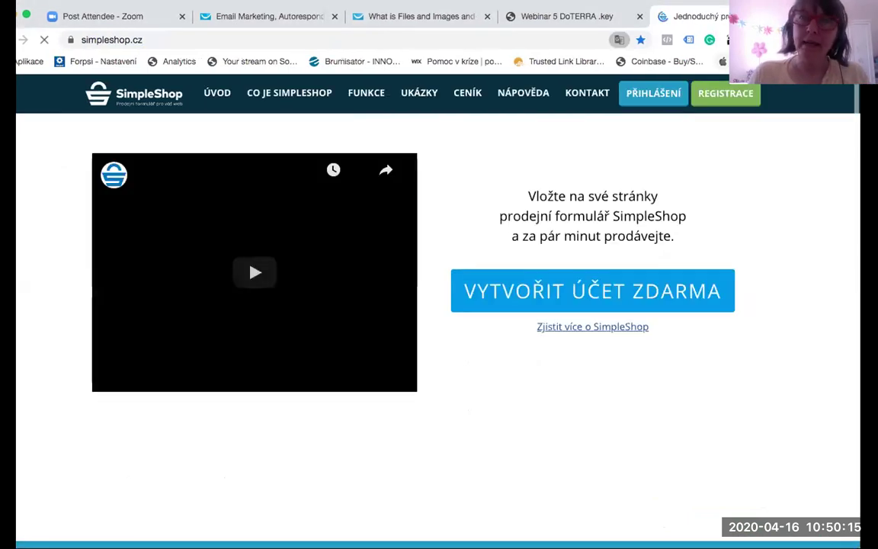
click(669, 96)
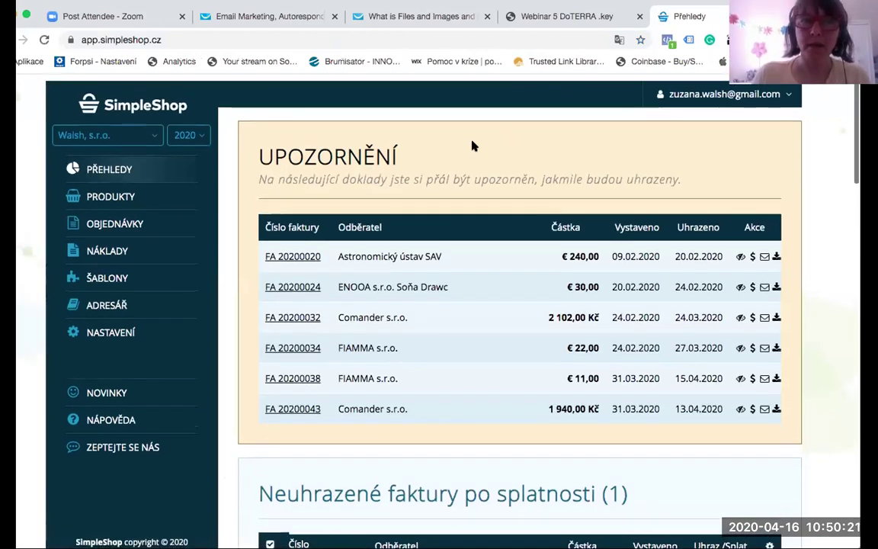
Step: Open PRODUKTY and browse the 'Vaše nabízené produkty' list of active products
click(107, 191)
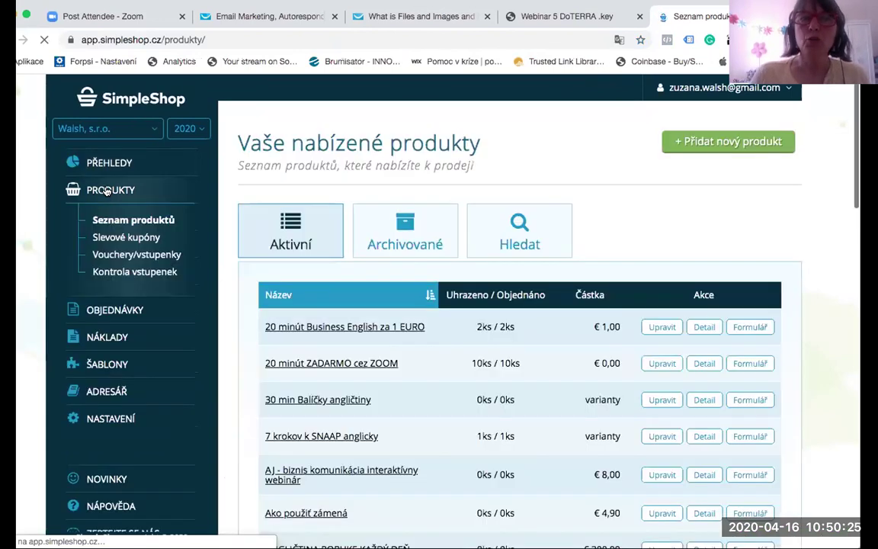
scroll(591, 251, down, 3)
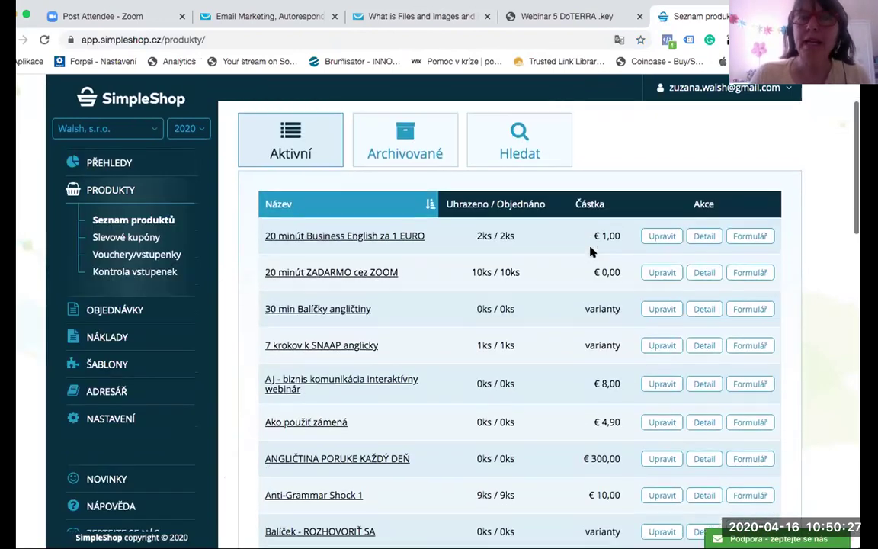
scroll(591, 251, up, 2)
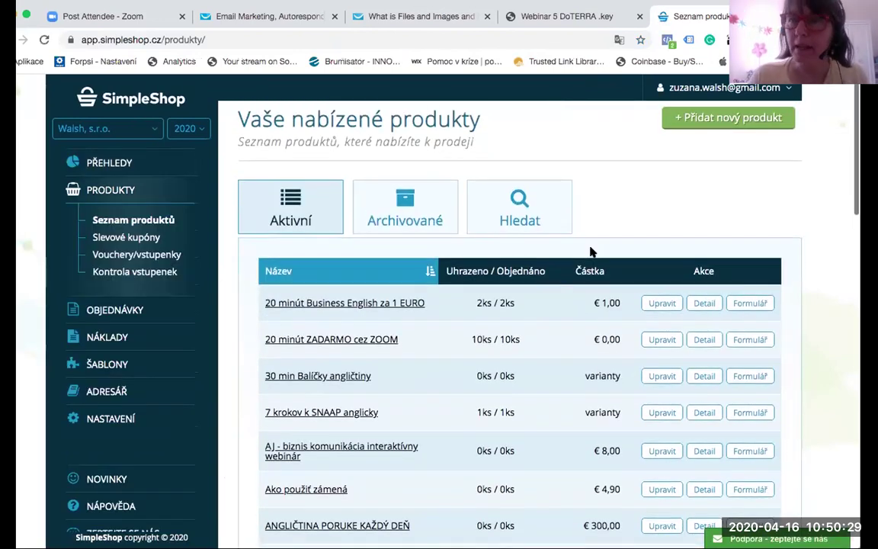
scroll(590, 252, down, 2)
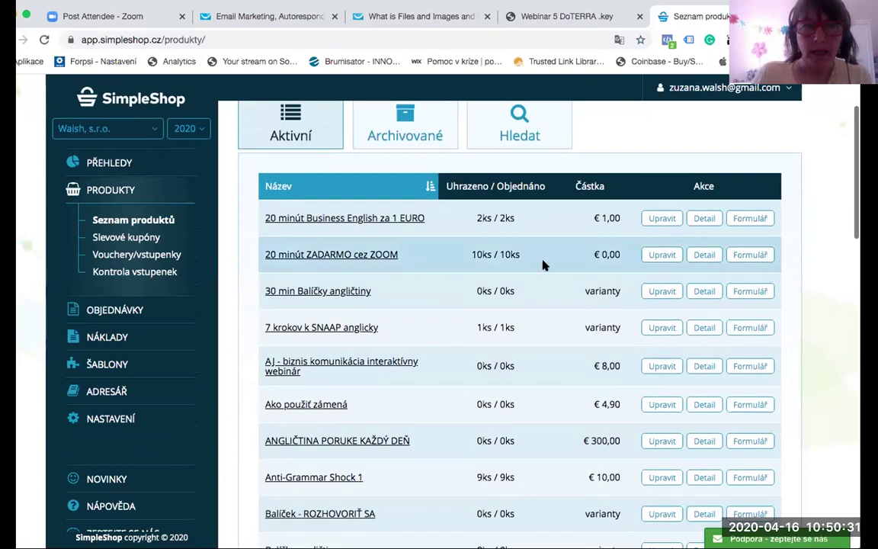
scroll(435, 284, down, 1)
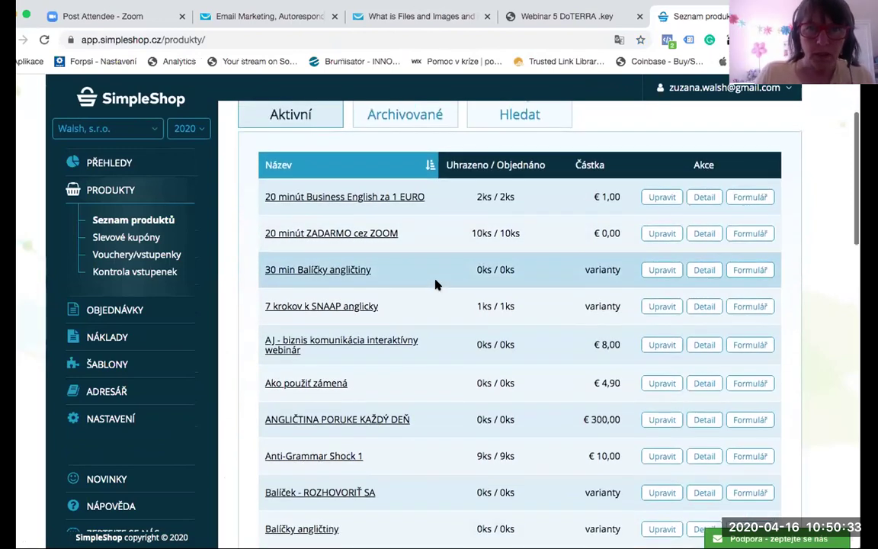
scroll(435, 284, up, 3)
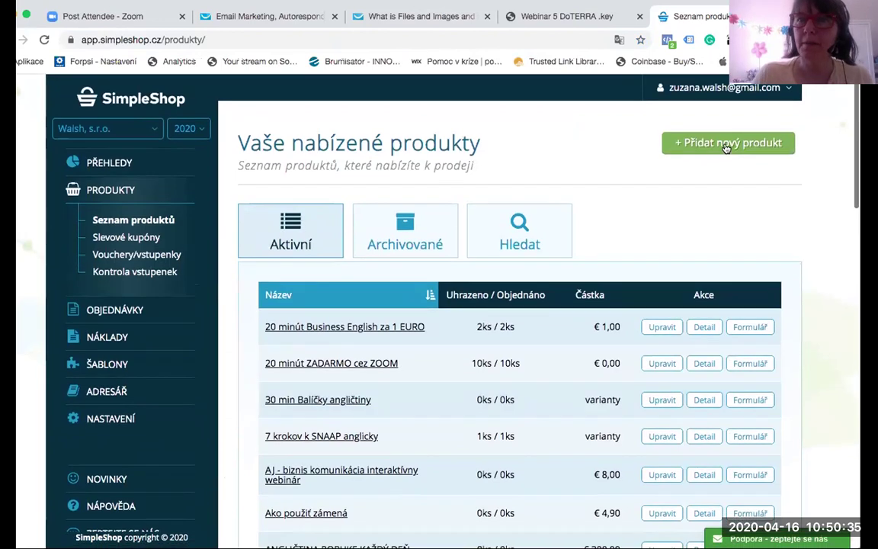
Step: Start a Fyzické zboží product named 'test', abandon it unsaved, and open the company selector
click(727, 145)
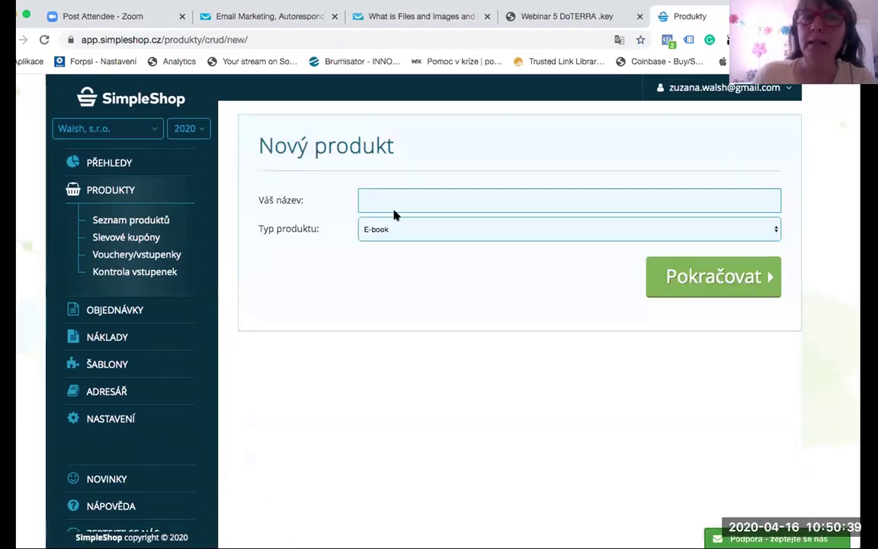
click(397, 233)
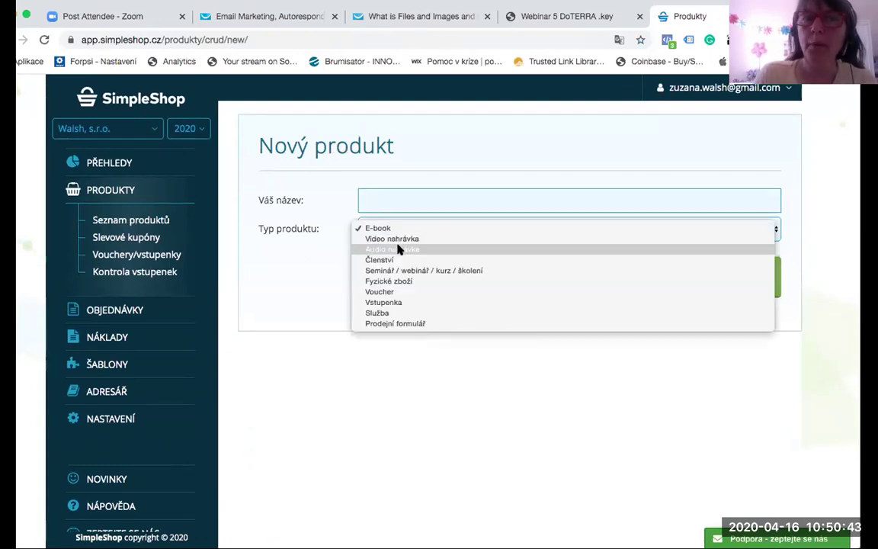
click(401, 282)
click(417, 201)
text(test)
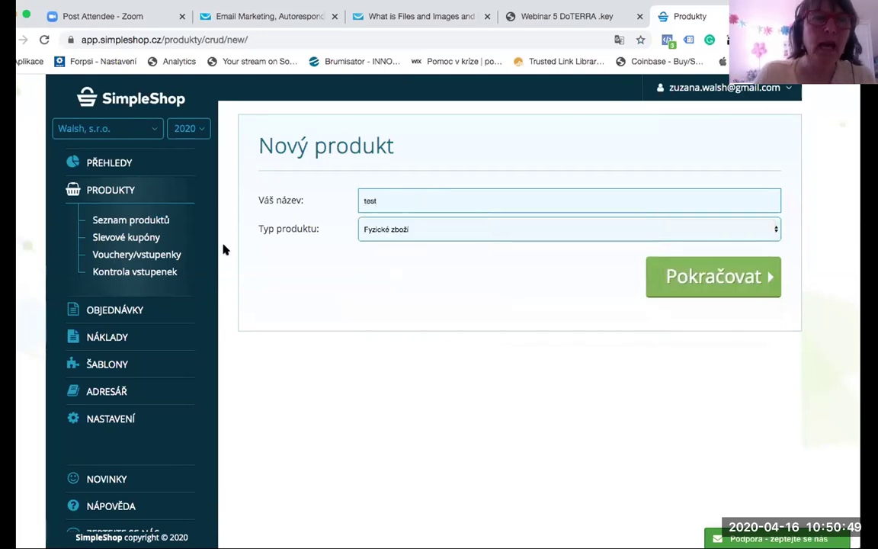
click(145, 219)
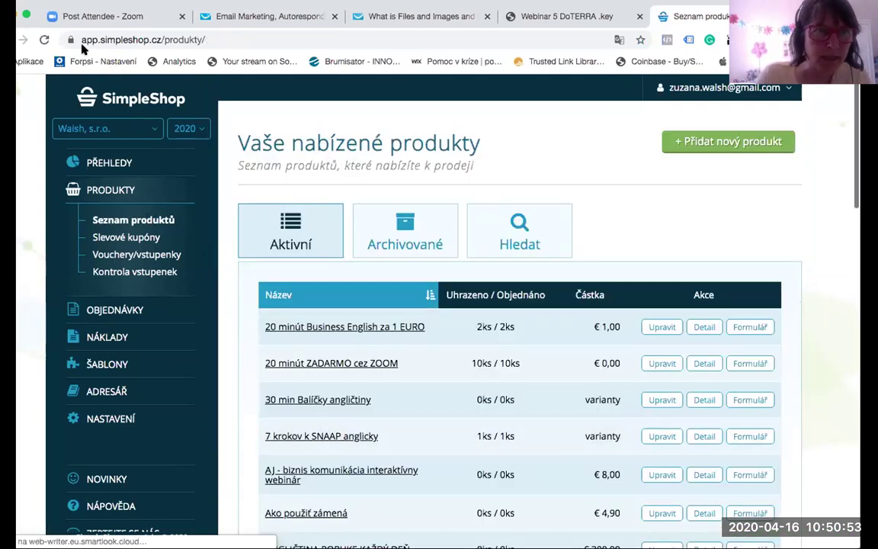
click(152, 128)
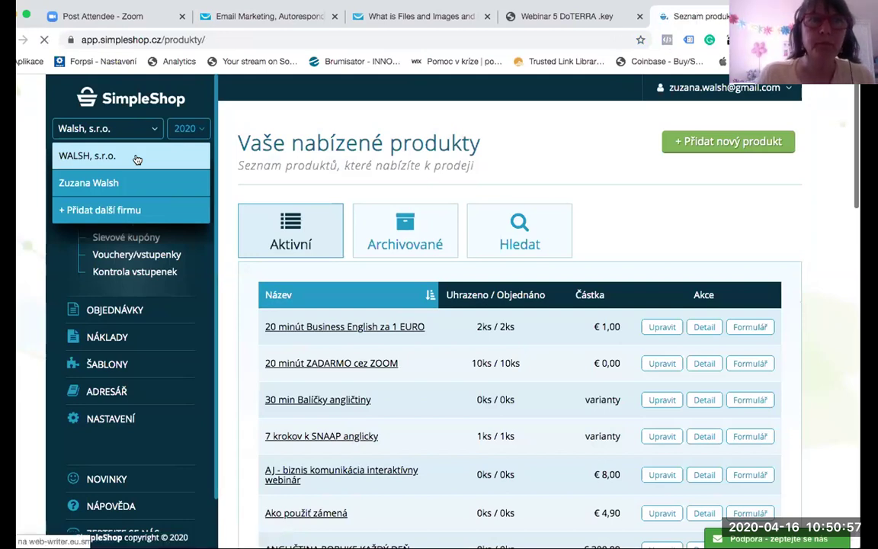
Step: Switch to WALSH, s.r.o. and open the four-part tea box product for editing
click(137, 158)
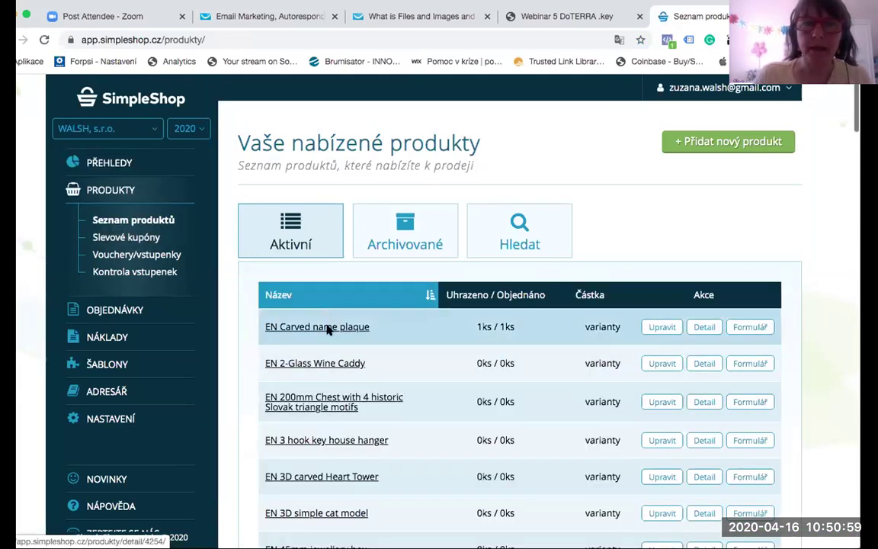
scroll(382, 377, down, 20)
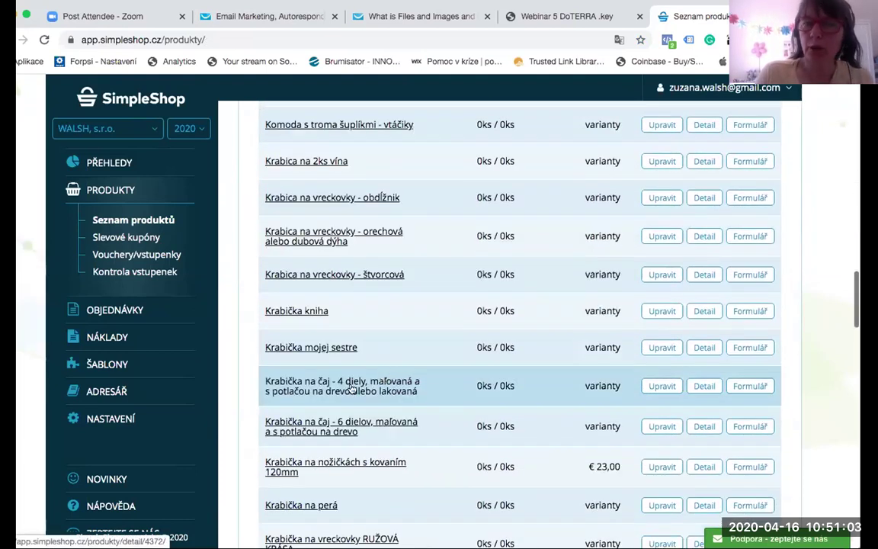
click(352, 388)
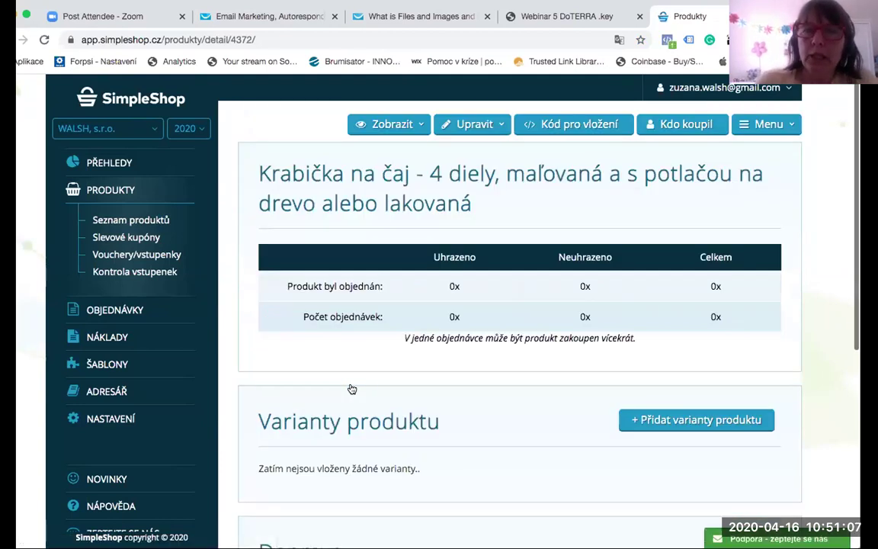
click(496, 124)
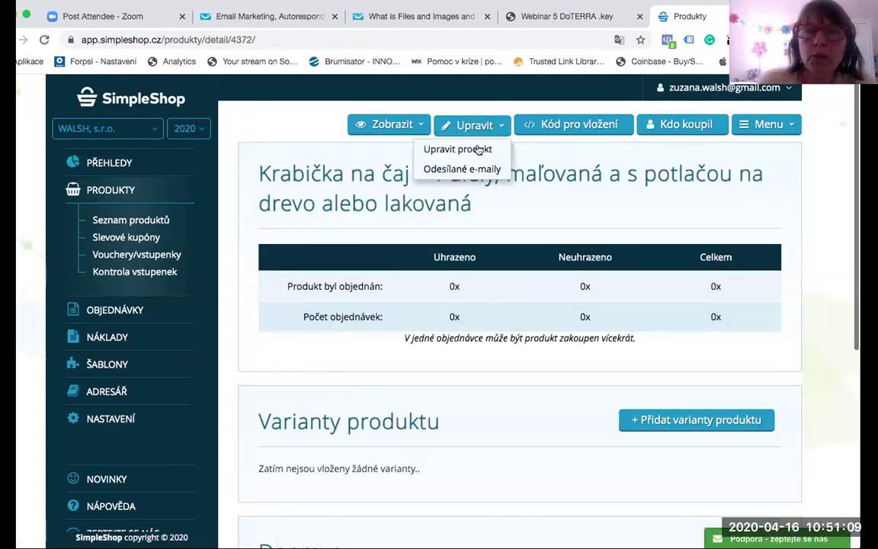
click(478, 145)
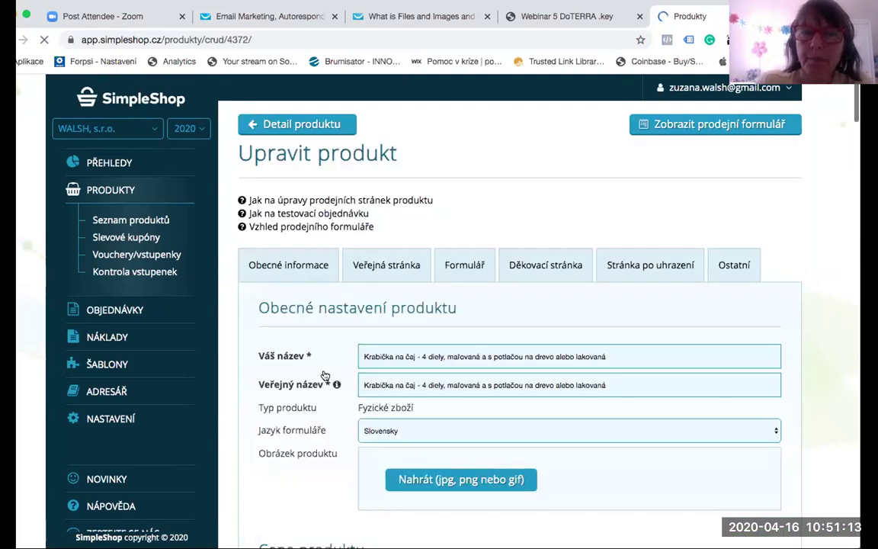
Step: Review the tea box's photo gallery and 15.00 EUR price, then save the product unchanged
scroll(591, 345, down, 3)
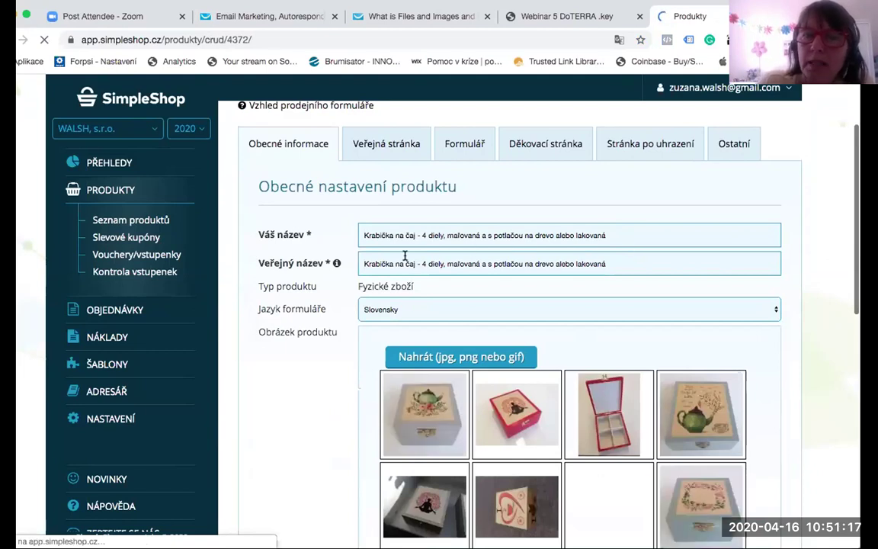
scroll(594, 268, down, 3)
drag(591, 269, 609, 265)
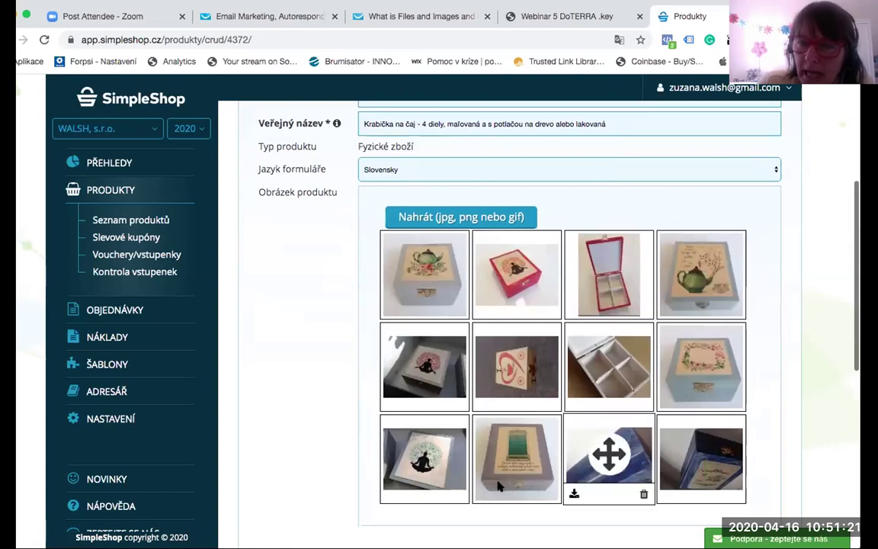
scroll(470, 404, down, 5)
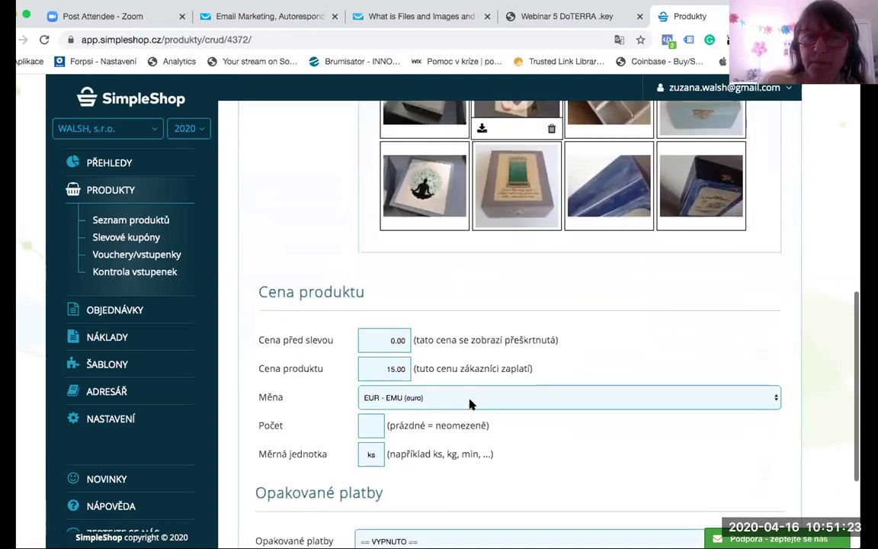
scroll(470, 404, down, 2)
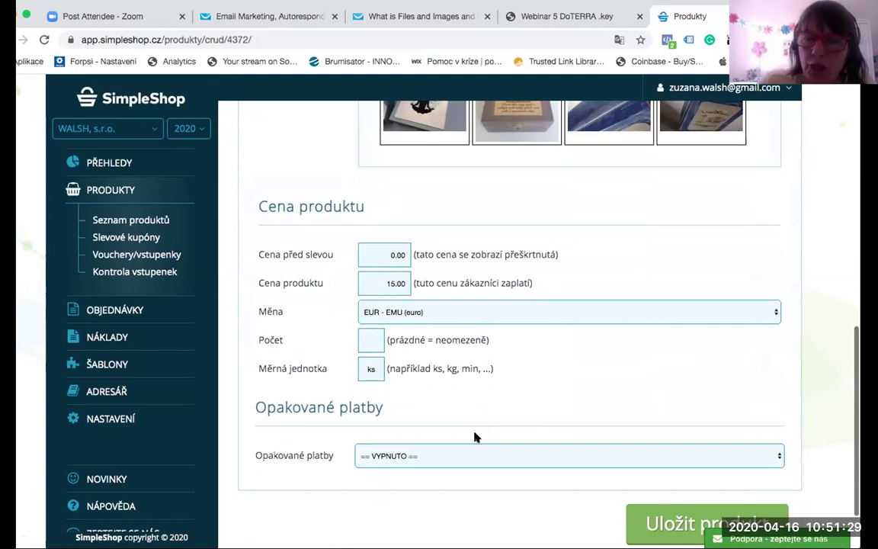
scroll(533, 438, down, 2)
click(706, 448)
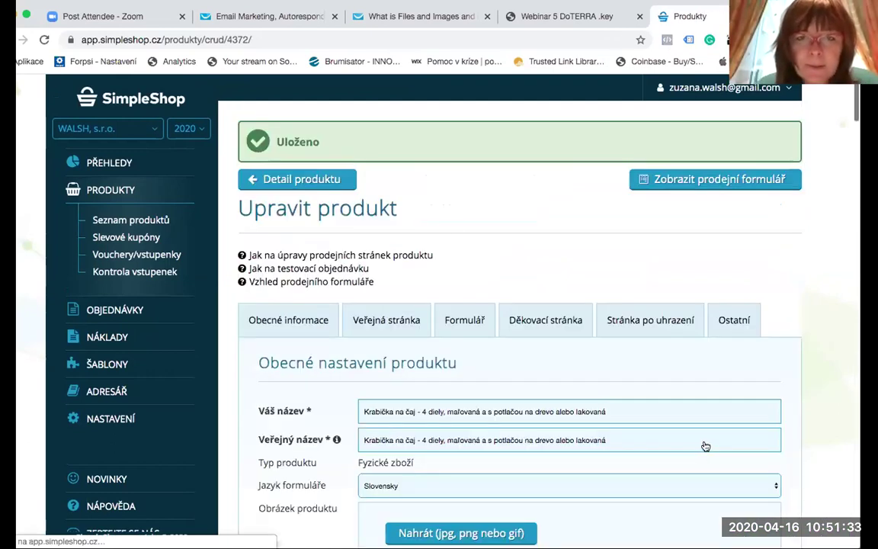
scroll(411, 270, down, 2)
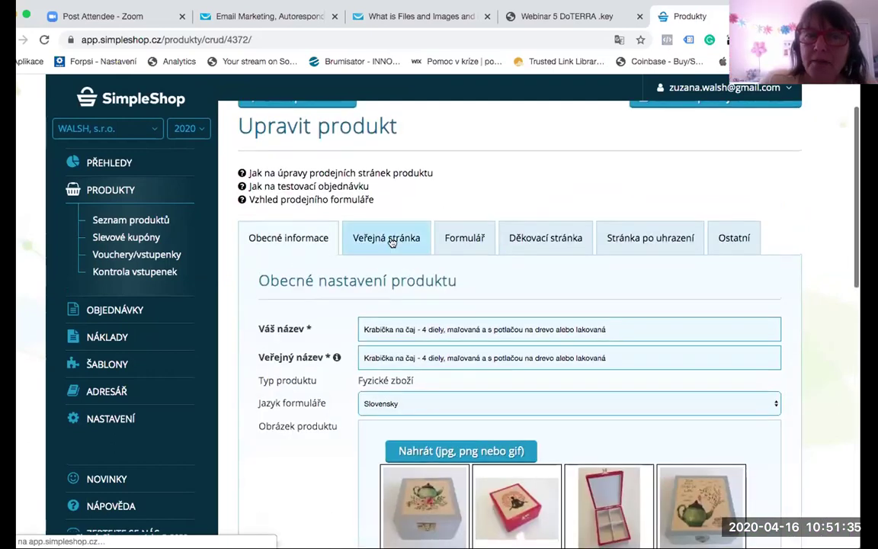
Step: Review the Veřejná stránka with its Kúpiť buy text and bulleted description, and save it
click(391, 238)
scroll(595, 346, down, 5)
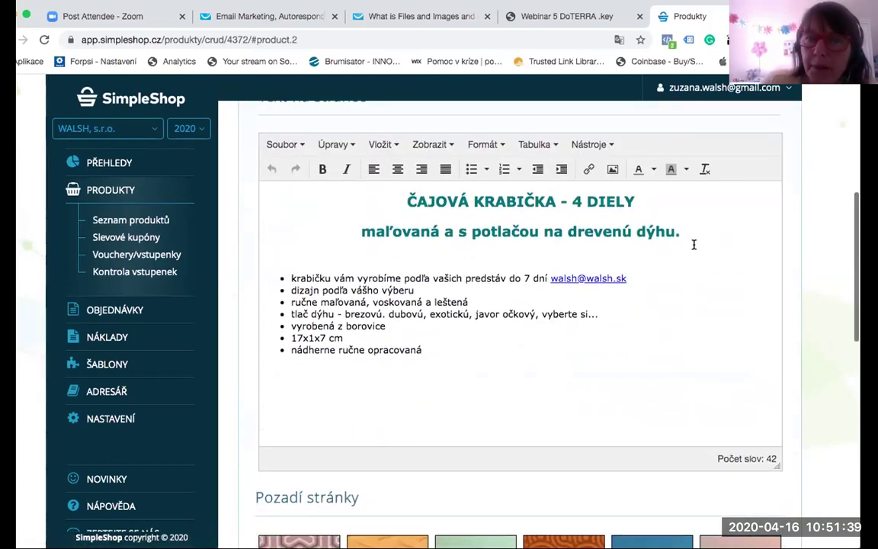
scroll(500, 281, up, 2)
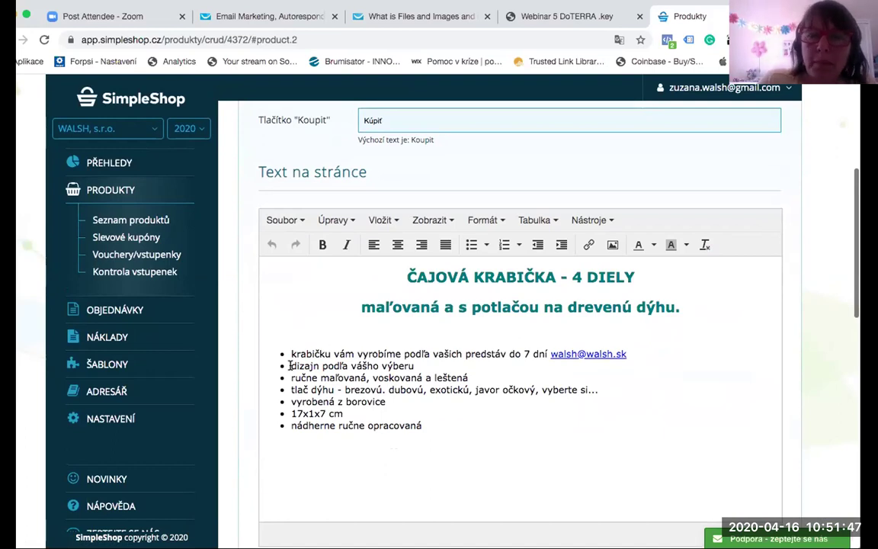
scroll(446, 458, down, 10)
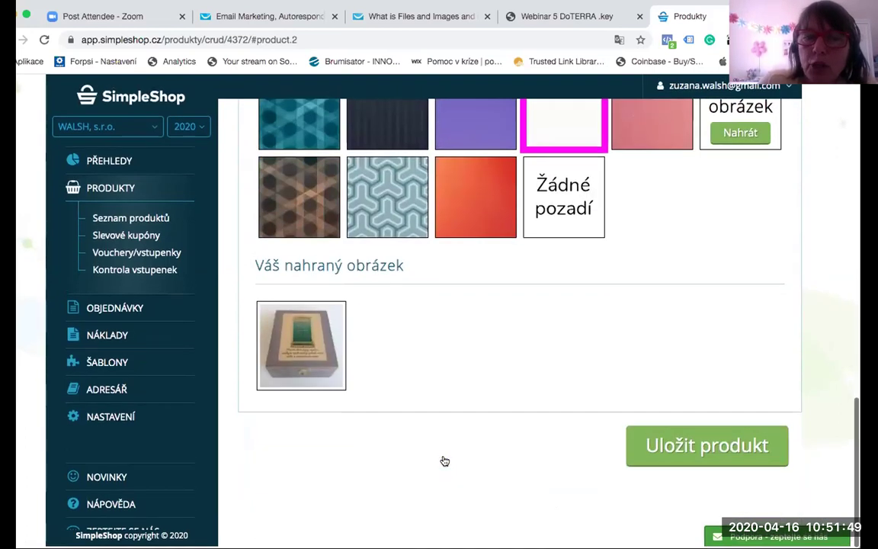
click(716, 465)
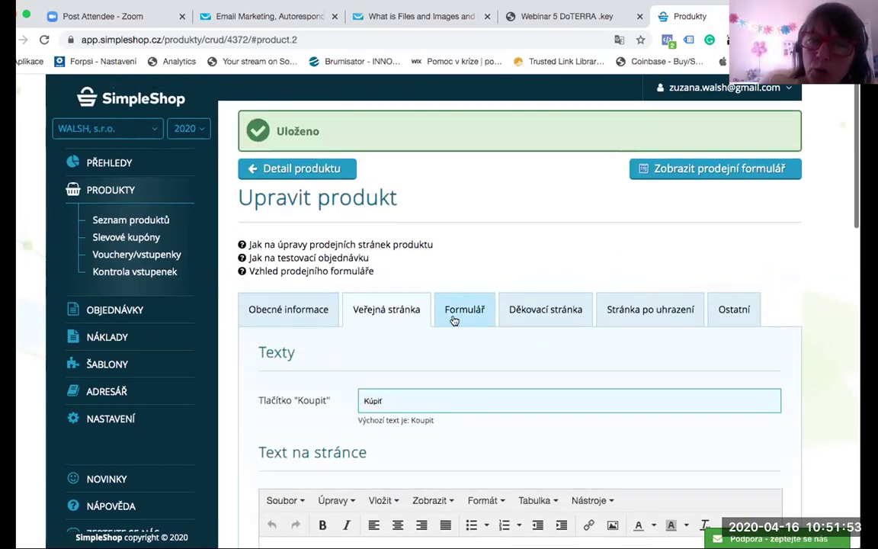
Step: Review the Formulář tab's PayPal and bank-transfer payments and required 'Napište presne, akú chcete' field
click(459, 314)
scroll(457, 319, down, 5)
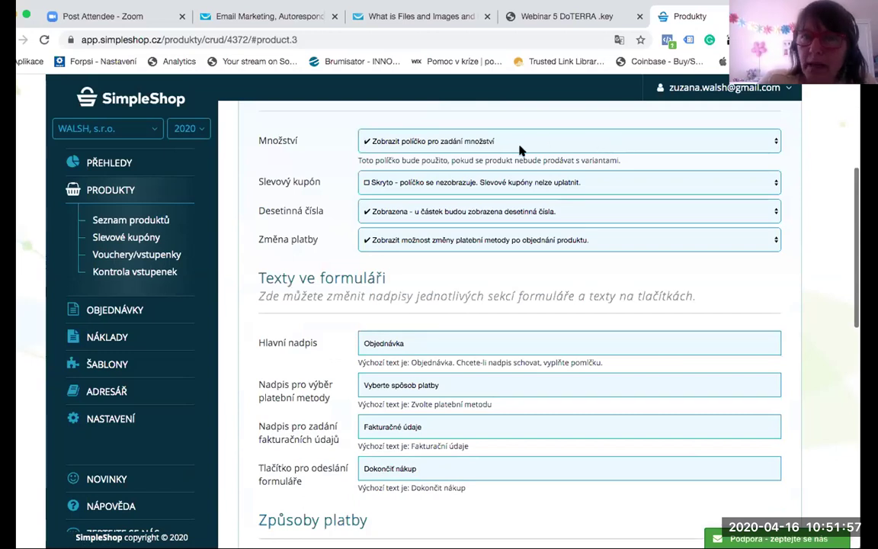
scroll(522, 272, down, 1)
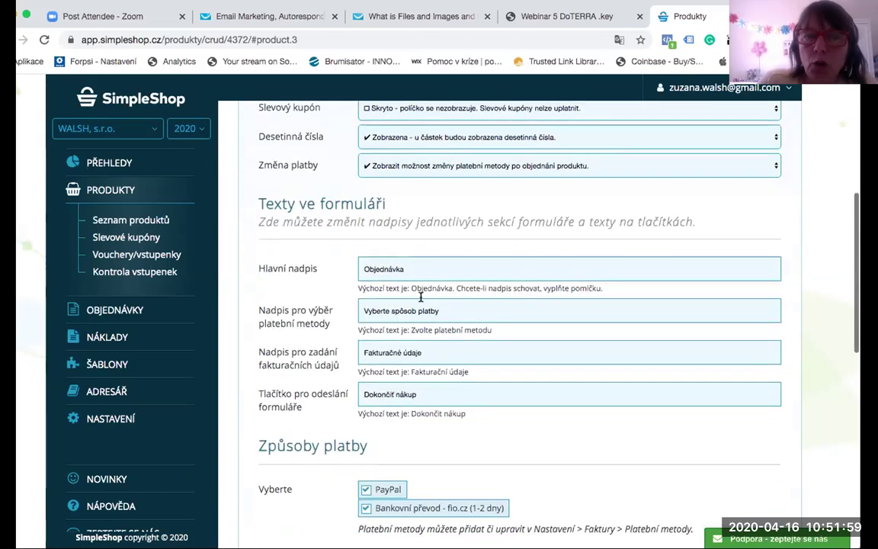
scroll(454, 297, down, 3)
scroll(453, 297, down, 1)
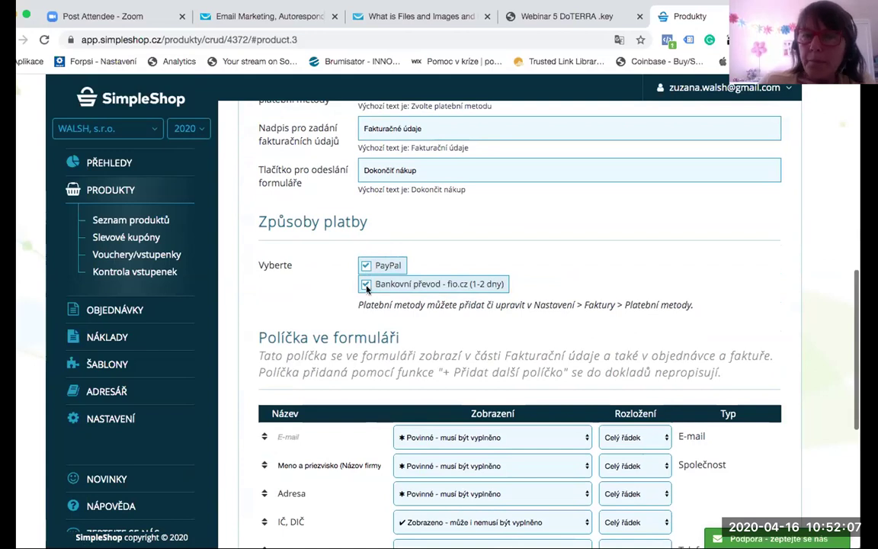
scroll(490, 331, down, 3)
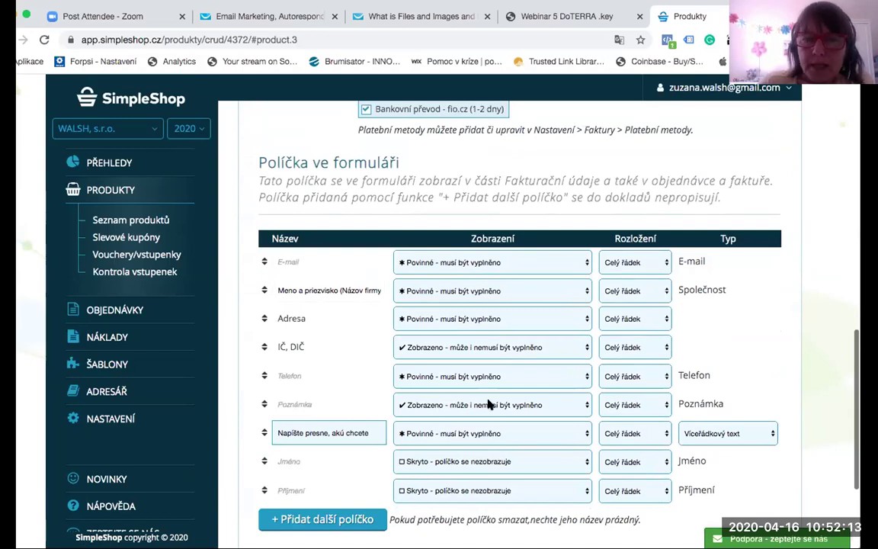
scroll(488, 404, down, 3)
scroll(610, 419, up, 10)
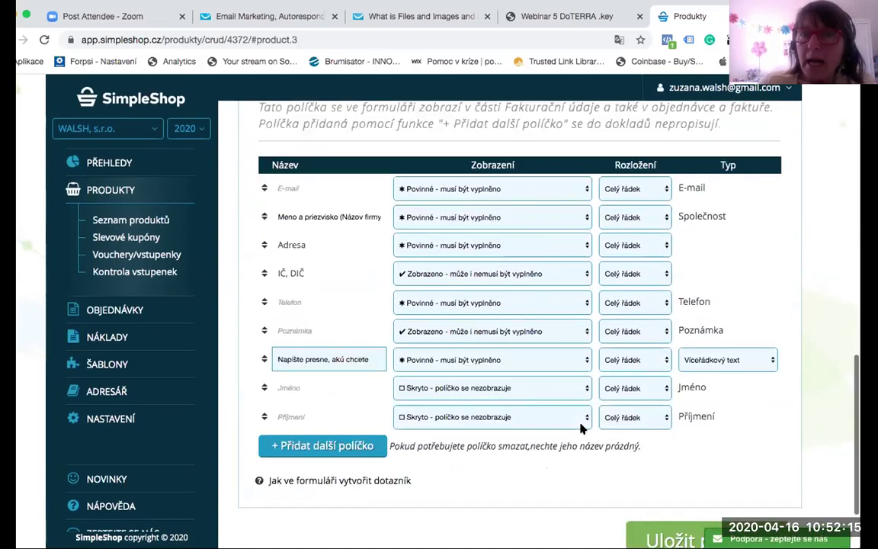
Step: Save the Děkovací stránka headed 'ĎAKUJEME ZA NÁKUP'
click(537, 291)
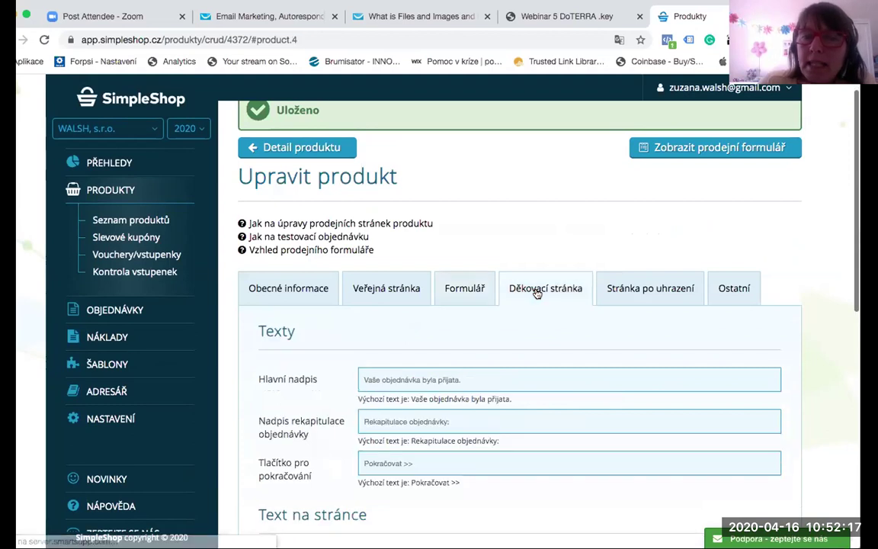
scroll(536, 295, down, 7)
scroll(525, 297, up, 2)
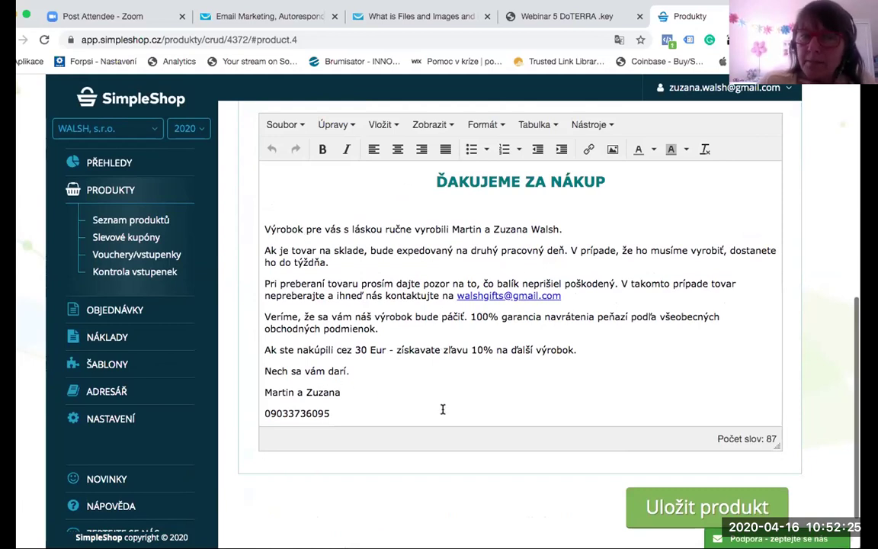
click(706, 507)
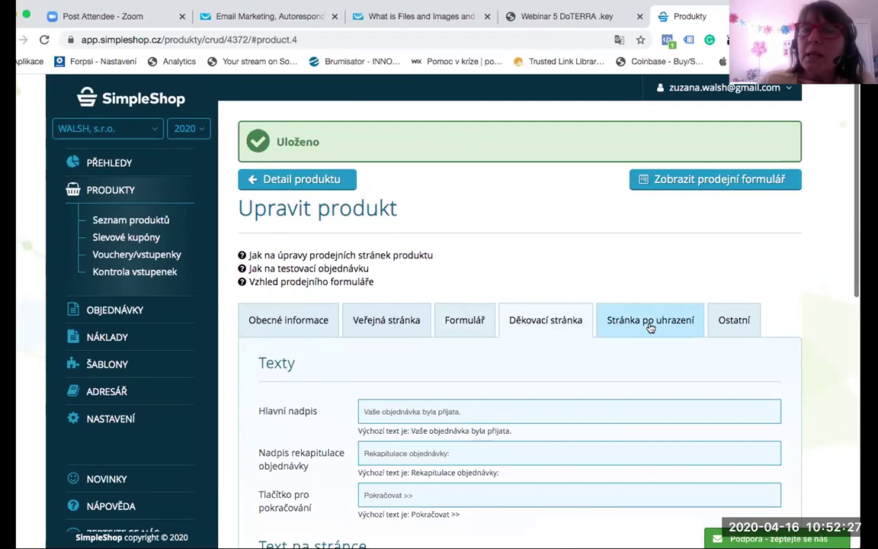
Step: Save the Stránka po uhrazení headed 'ĎAKUJEME ZA ÚHRADU' and return to the product detail
click(650, 323)
scroll(570, 354, down, 5)
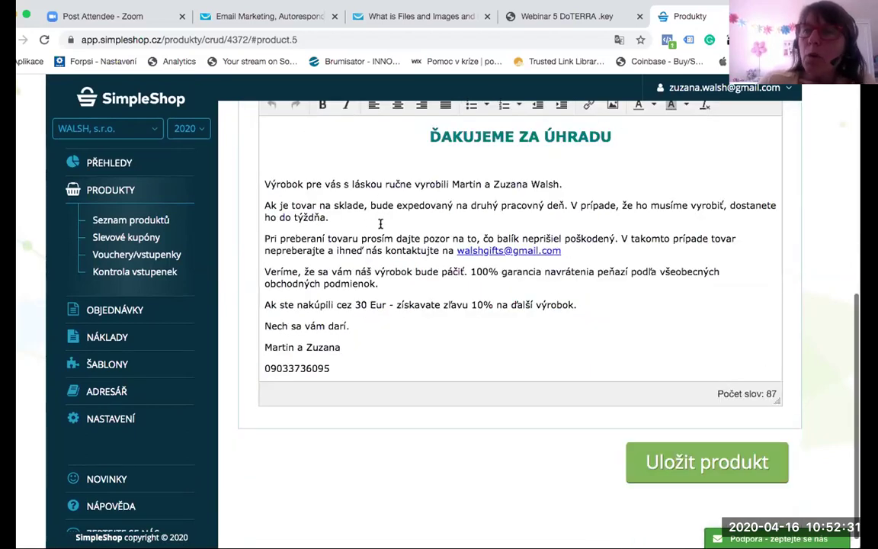
key(ctrl+s)
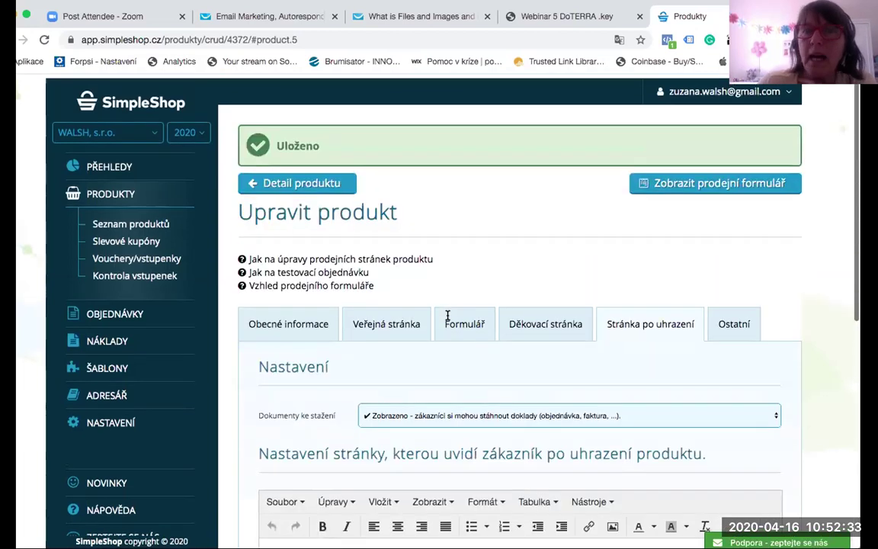
click(333, 181)
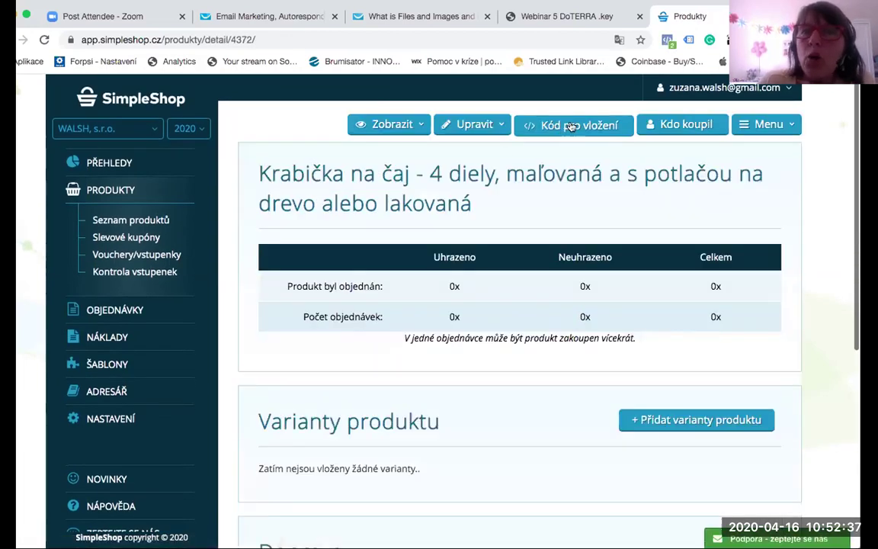
Step: Copy the tea box's public product URL from Kód pro vložení > URL adresy
click(575, 125)
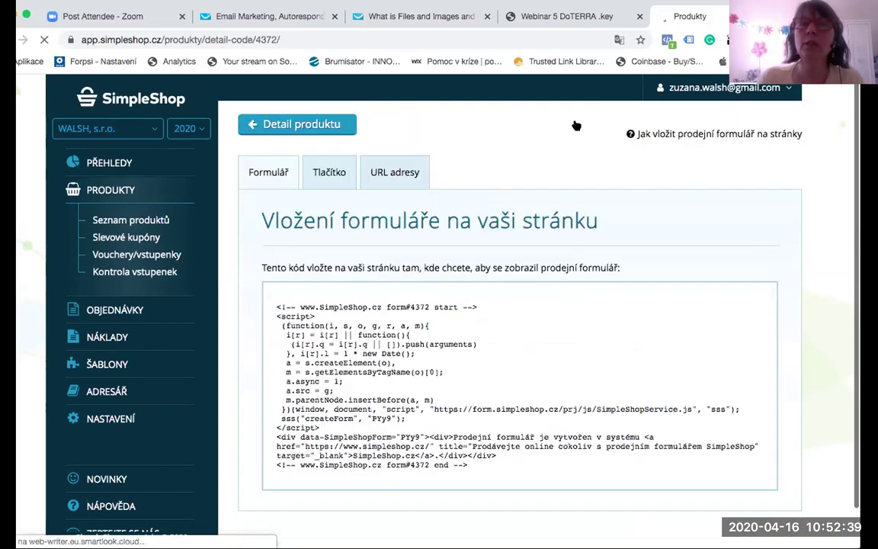
click(412, 165)
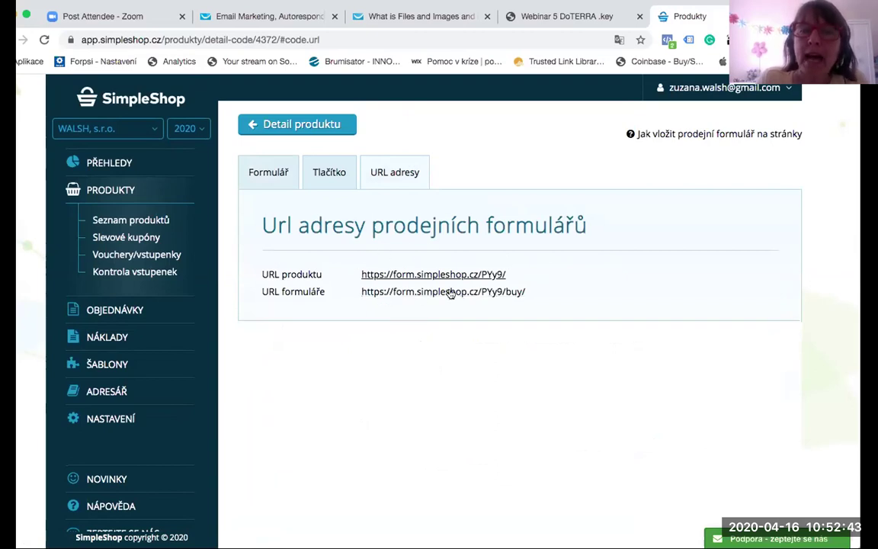
drag(512, 276, 354, 273)
key(super+c)
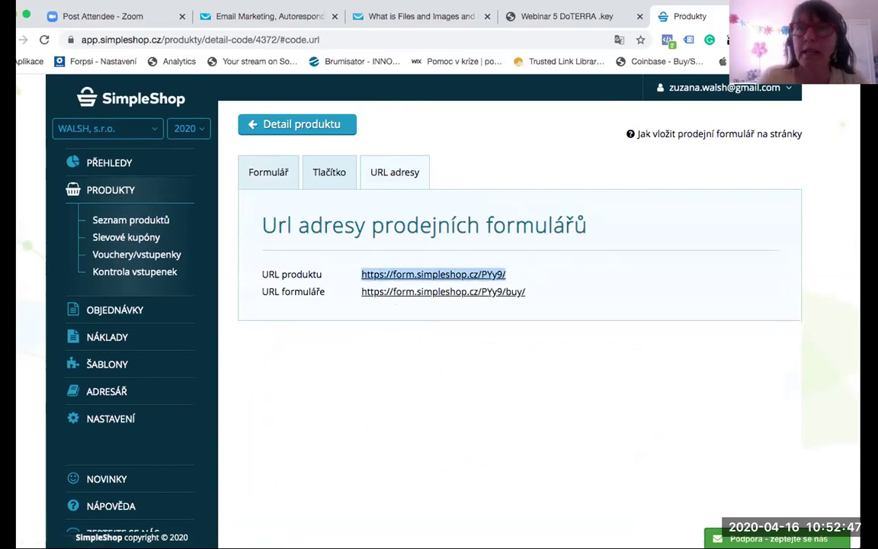
Step: Load the copied URL in a new tab and browse the tea box's €15,00 sales page
key(super+t)
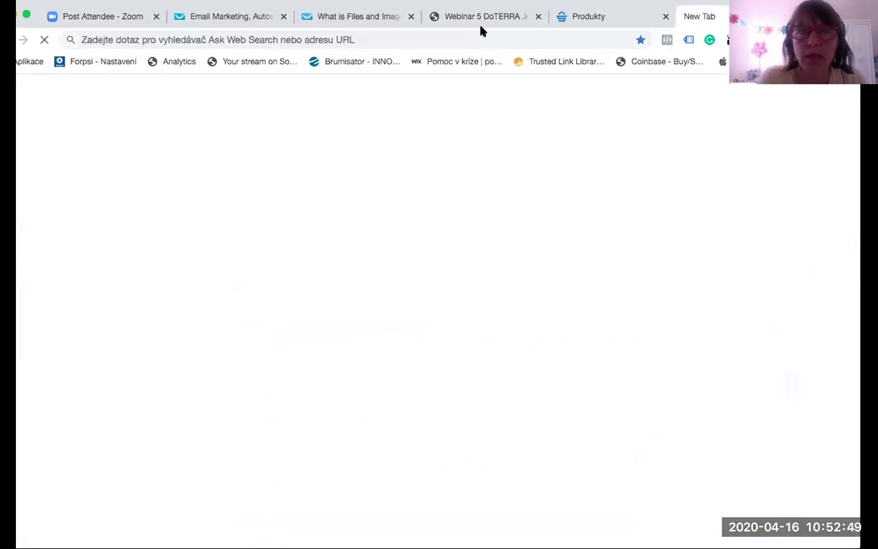
key(super+v)
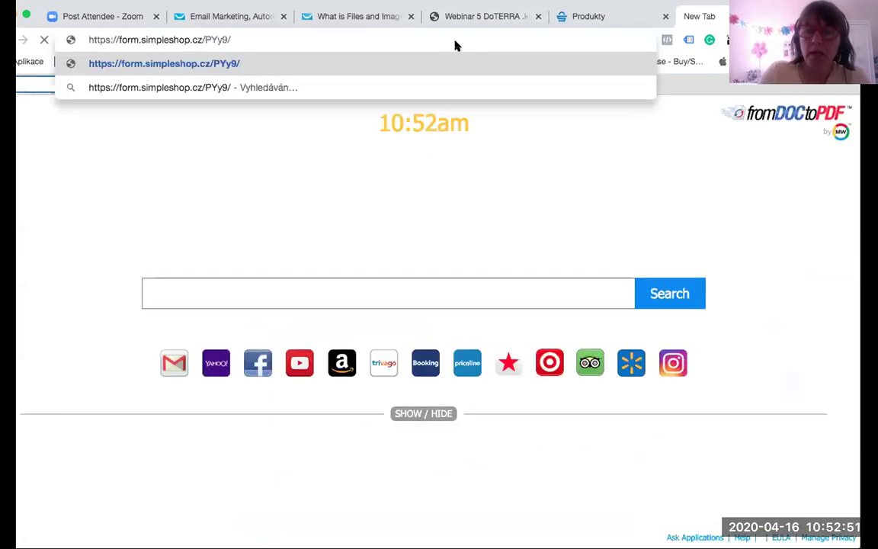
key(Return)
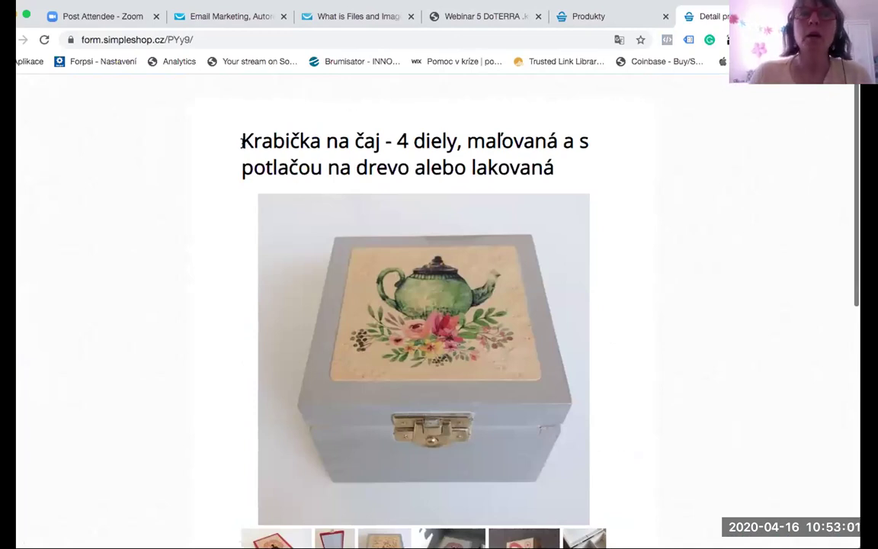
scroll(589, 162, down, 6)
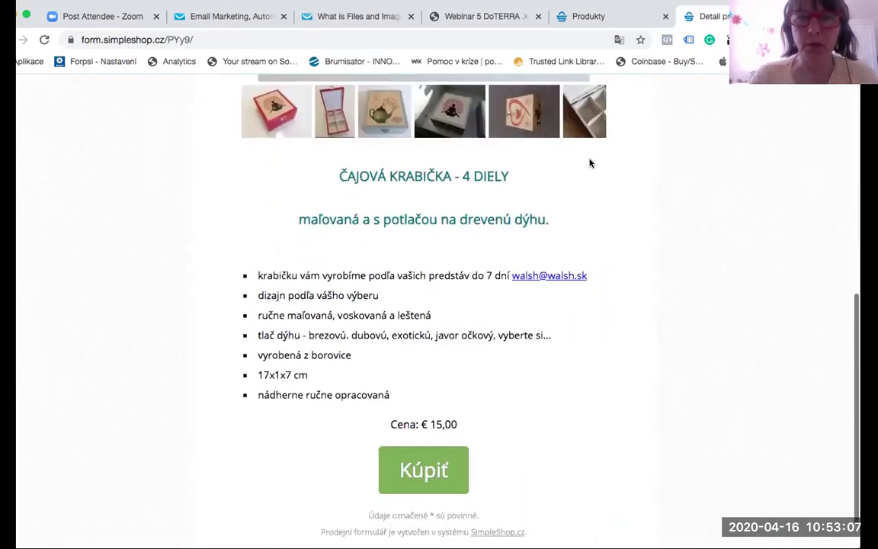
scroll(551, 202, down, 1)
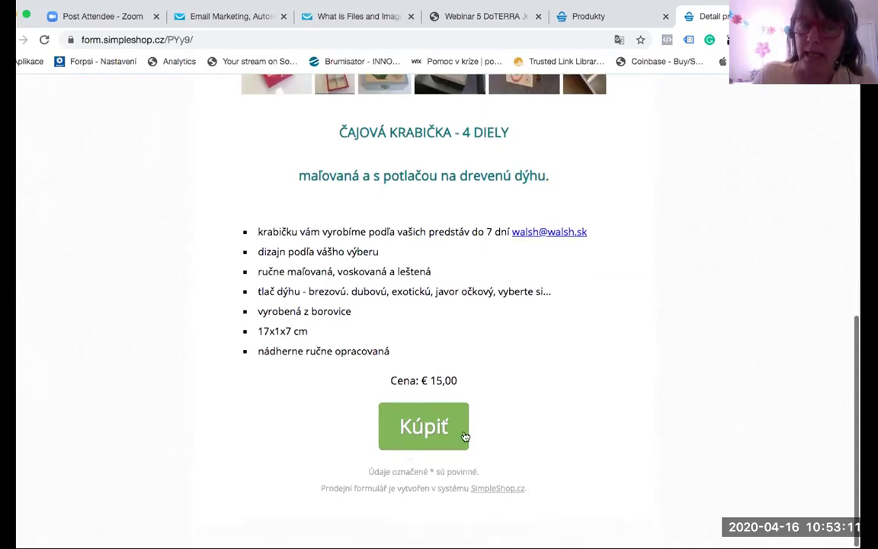
Step: Order 2 tea boxes with Slov. pošta shipping and Bankový prevod, totalling €34,00
click(423, 428)
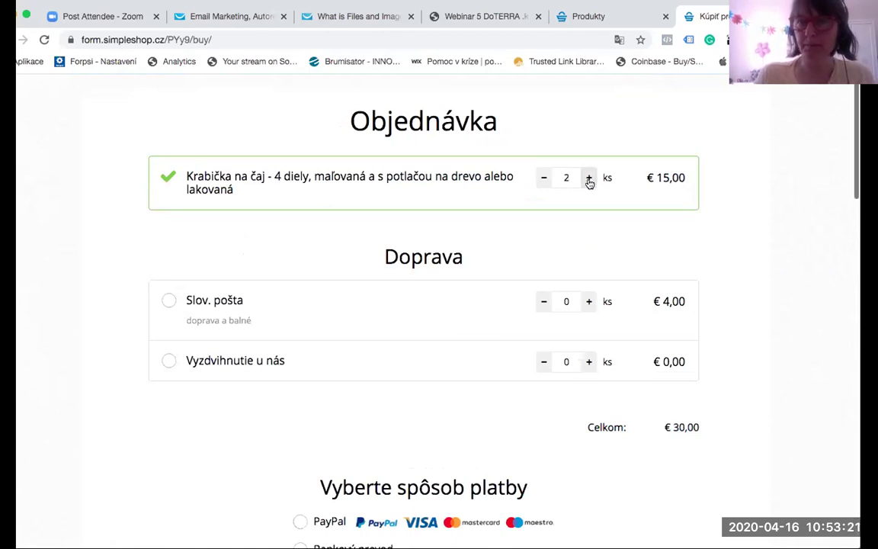
scroll(243, 264, down, 1)
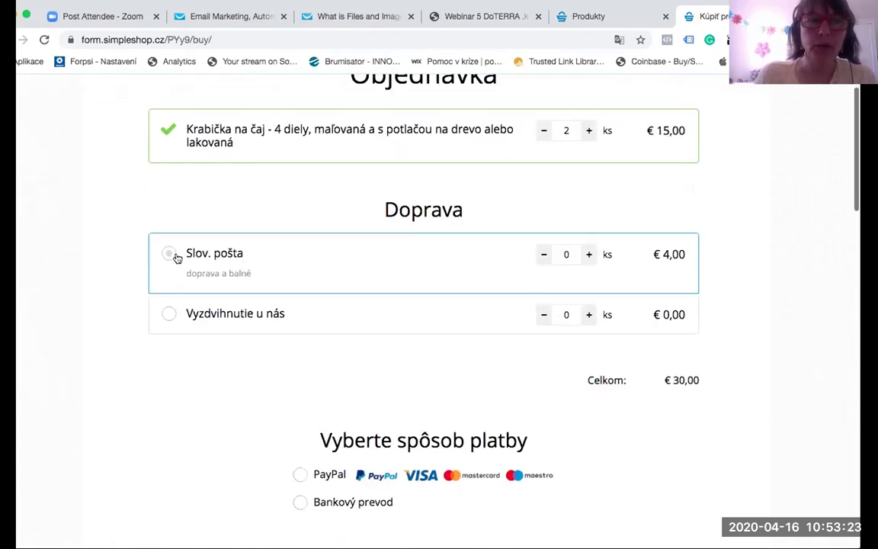
click(169, 252)
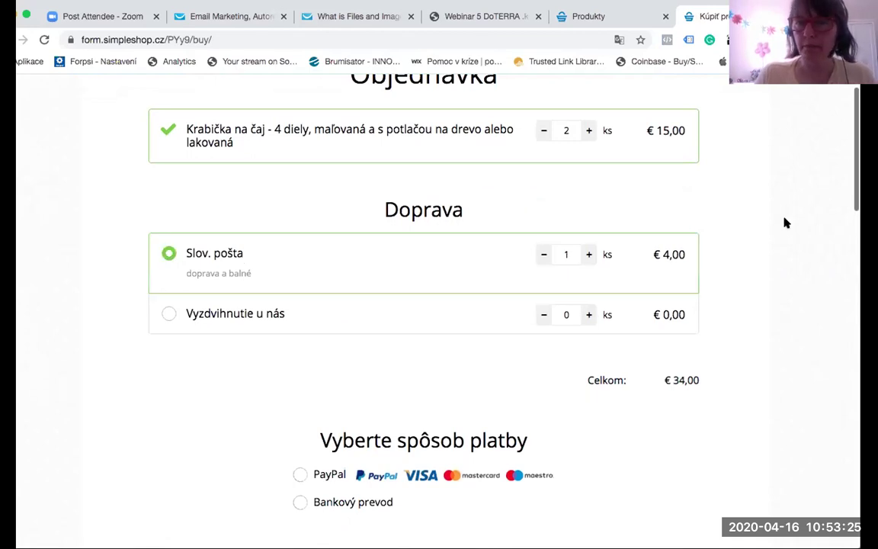
scroll(770, 308, down, 5)
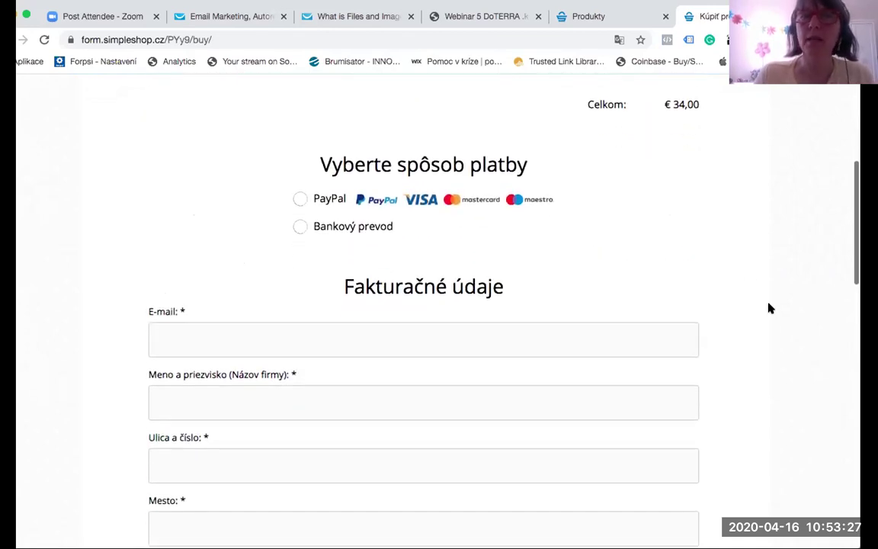
click(301, 226)
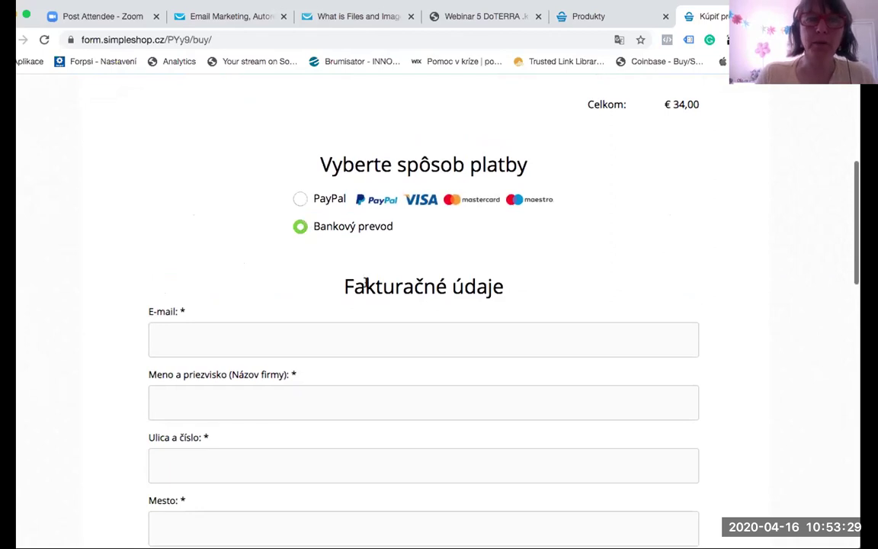
scroll(403, 459, down, 5)
scroll(435, 305, down, 8)
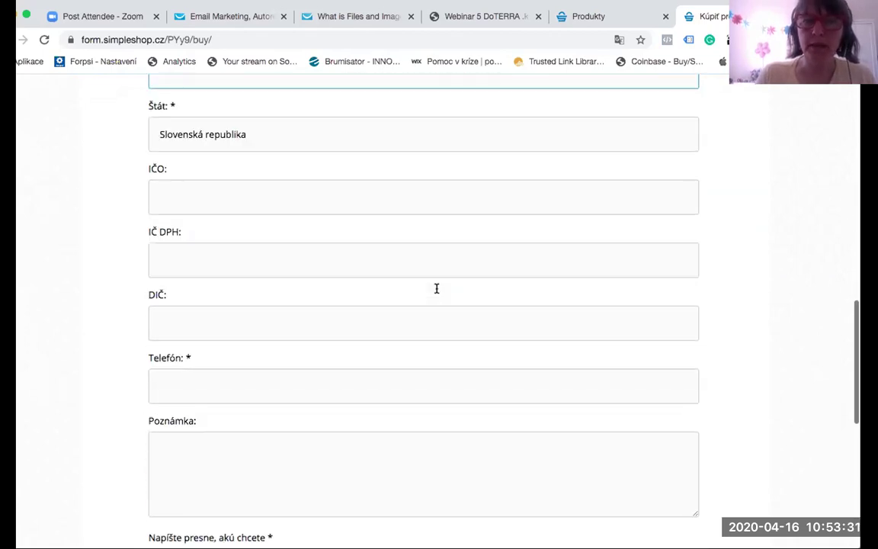